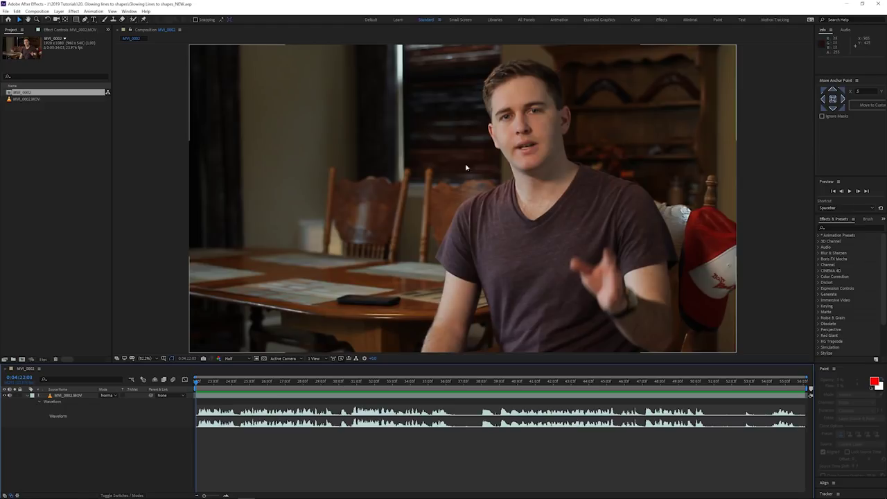
Scrub the start of the footage and expand the MVI_0002.MOV layer's audio properties to view its waveform
drag(201, 383, 219, 383)
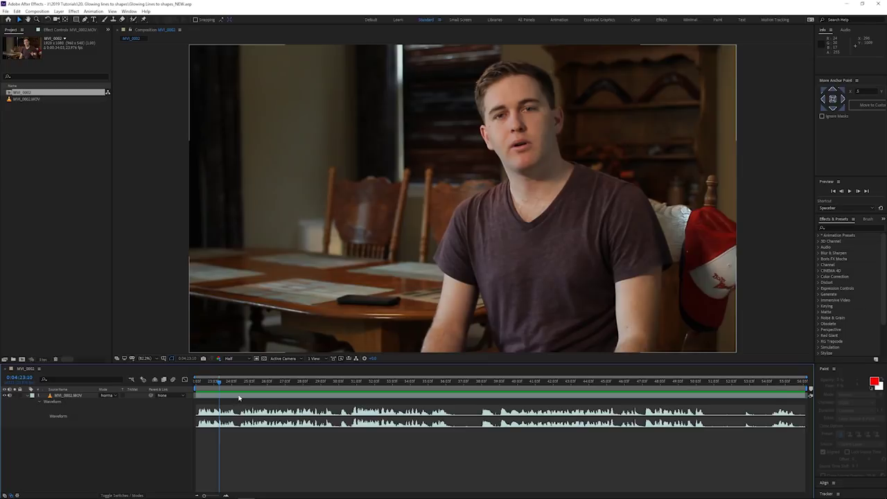
click(238, 397)
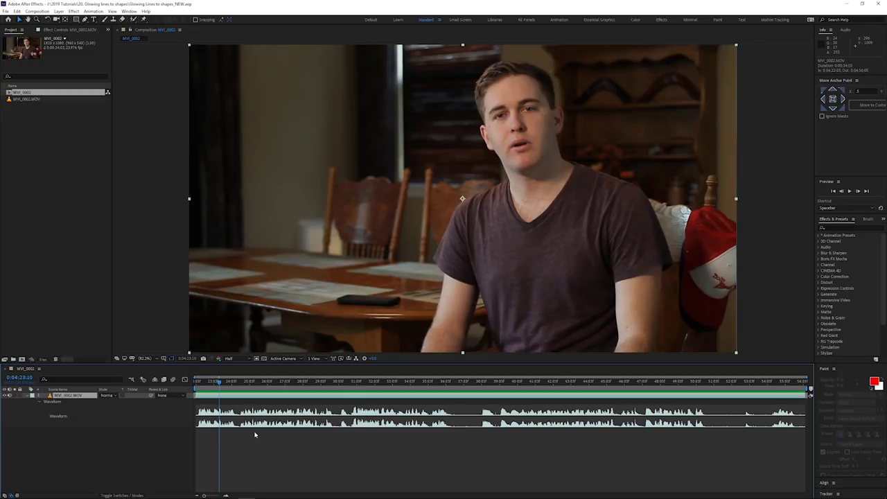
click(27, 396)
click(28, 397)
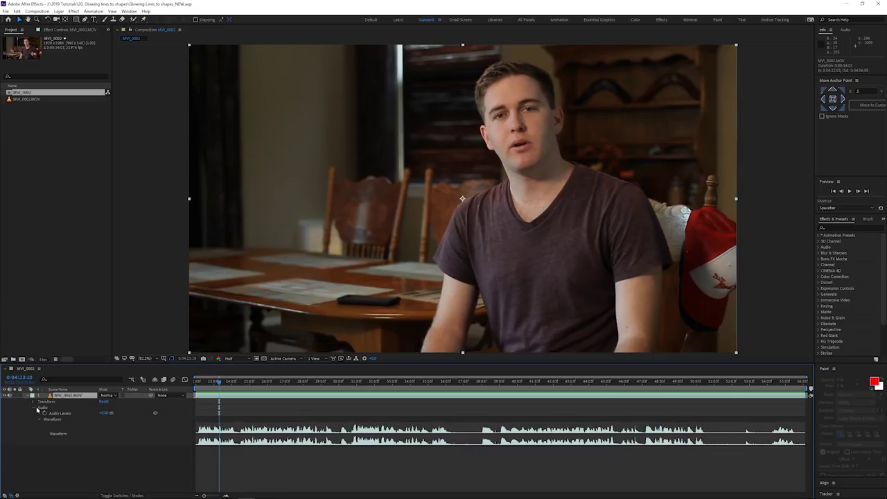
click(33, 408)
click(34, 408)
Scrub along the footage and place the playhead at 0:04:35:06
drag(220, 383, 448, 406)
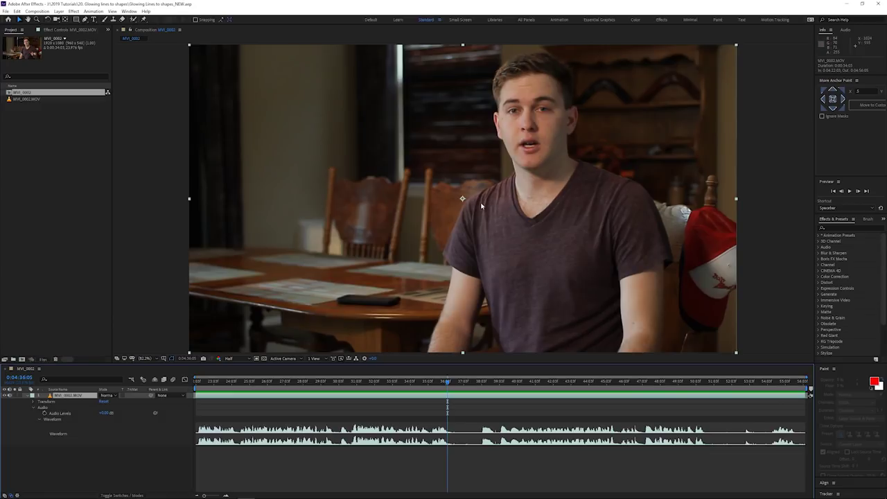
mouse_move(448, 386)
mouse_down()
mouse_move(481, 388)
mouse_move(436, 392)
mouse_up()
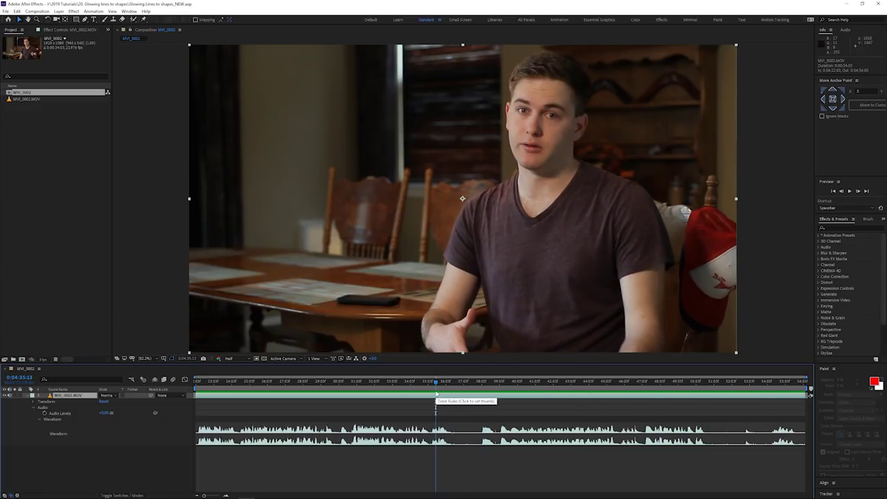
mouse_move(436, 385)
mouse_down()
mouse_move(465, 384)
mouse_move(430, 390)
mouse_up()
Create a black solid layer at the composition's 1920 by 1080 size above the footage
right_click(157, 381)
mouse_move(175, 386)
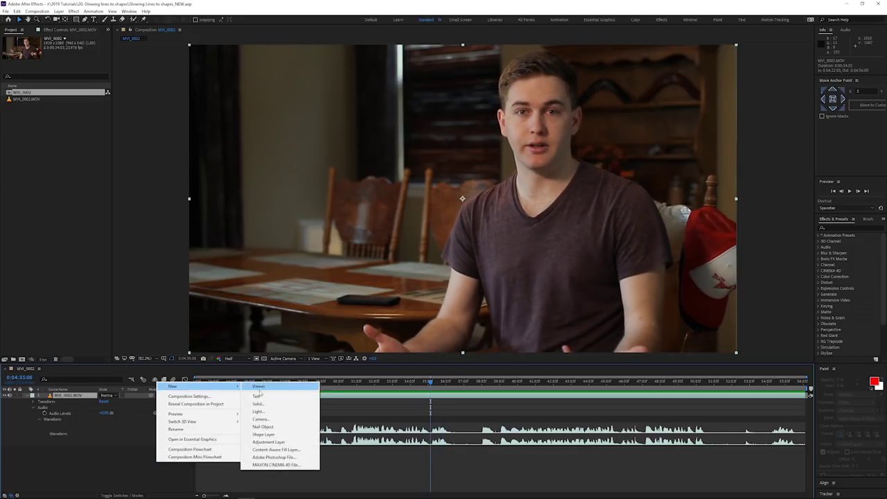
click(260, 401)
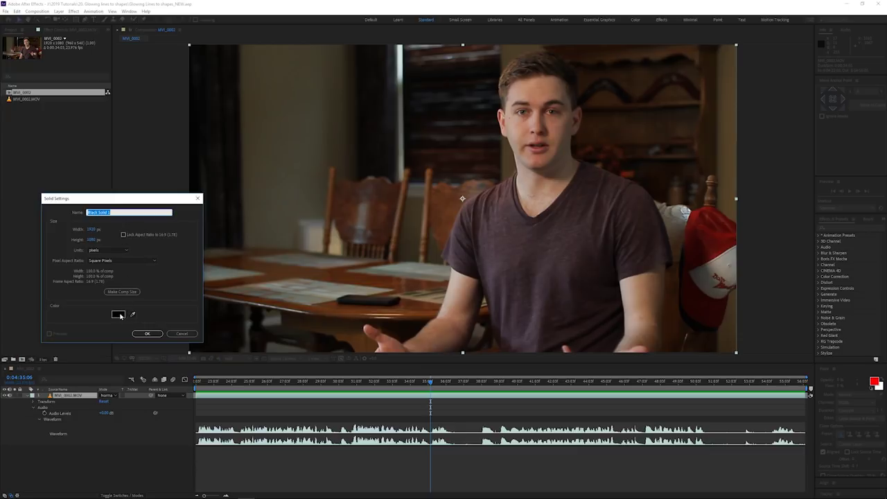
click(147, 333)
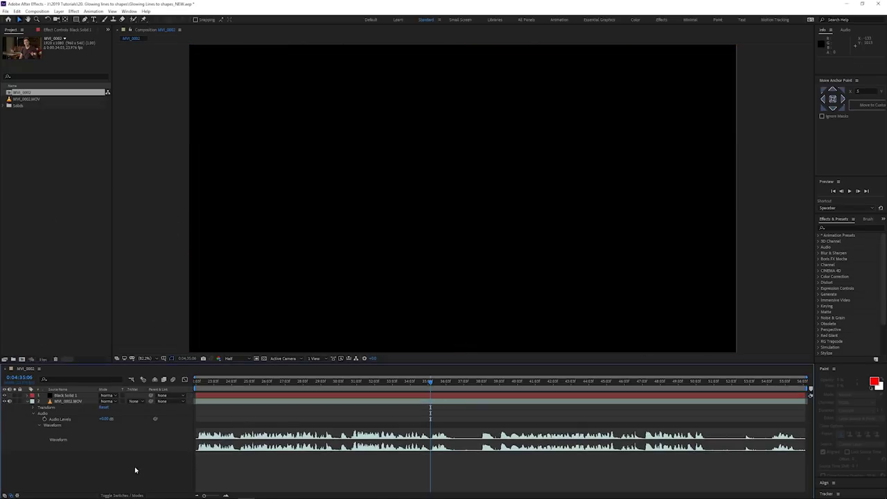
Import the fish sketch image from the project folder and place it between the footage and the black solid, with the solid hidden
click(76, 492)
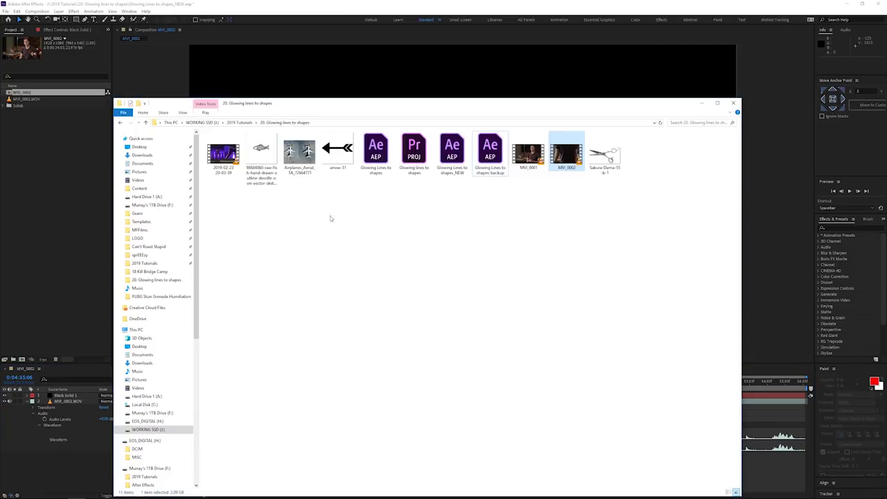
drag(261, 156, 35, 135)
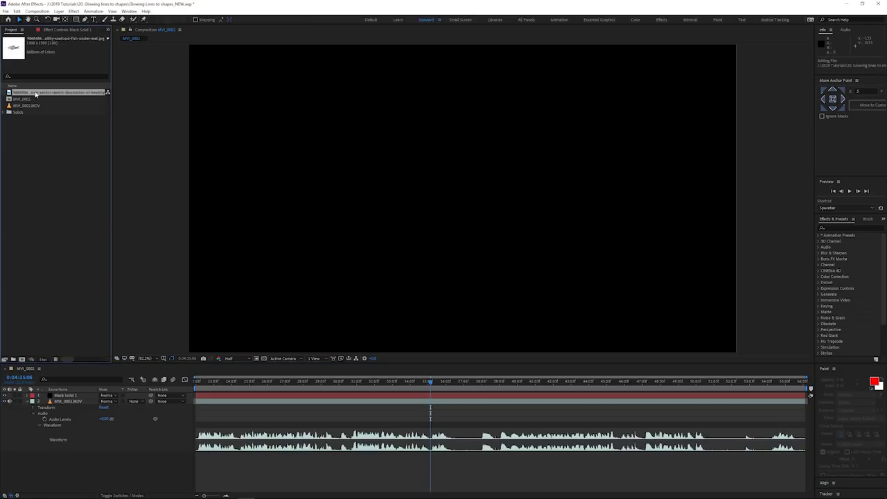
drag(34, 93, 80, 405)
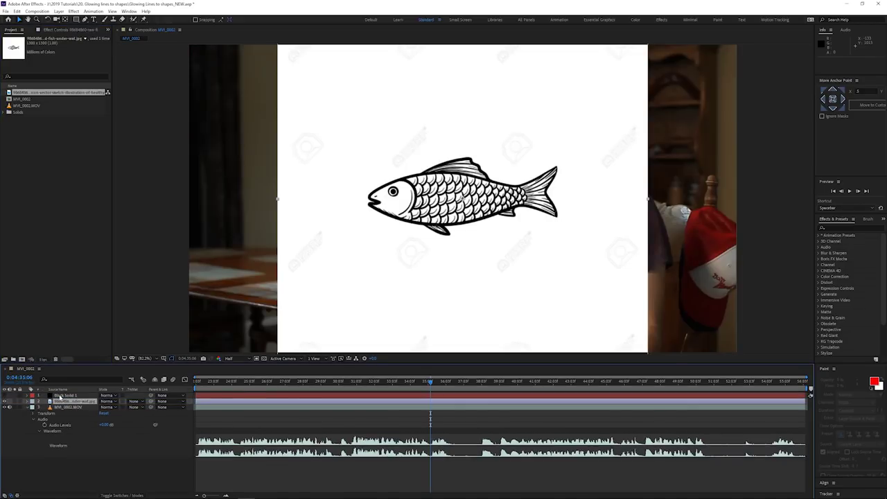
Start a Pen mask on the black solid, tracing the fish from its back around the head and mouth to the throat
click(68, 396)
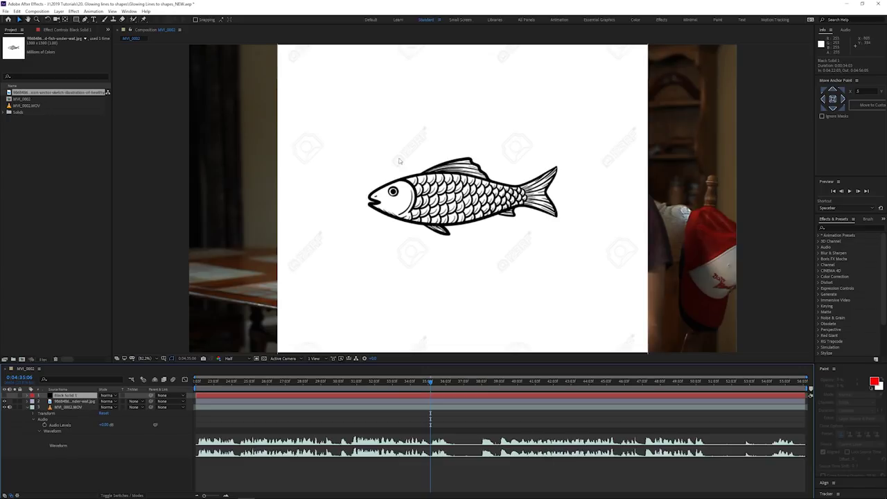
key(g)
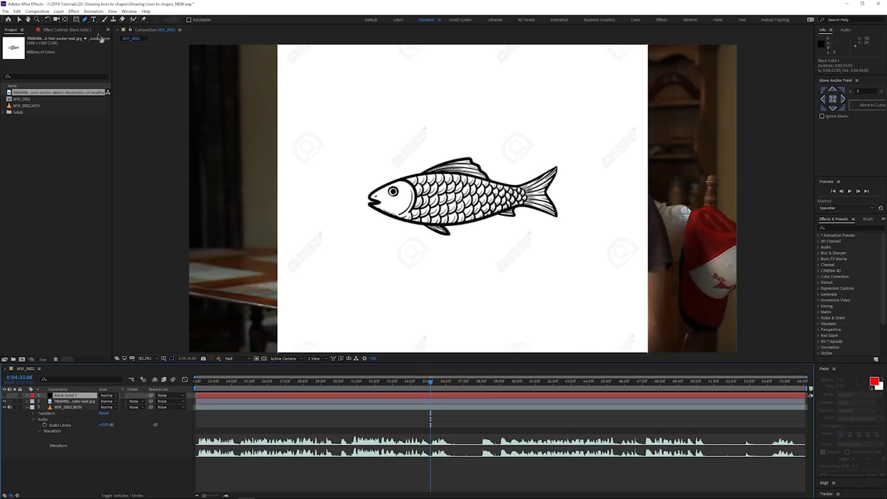
scroll(432, 187, up, 3)
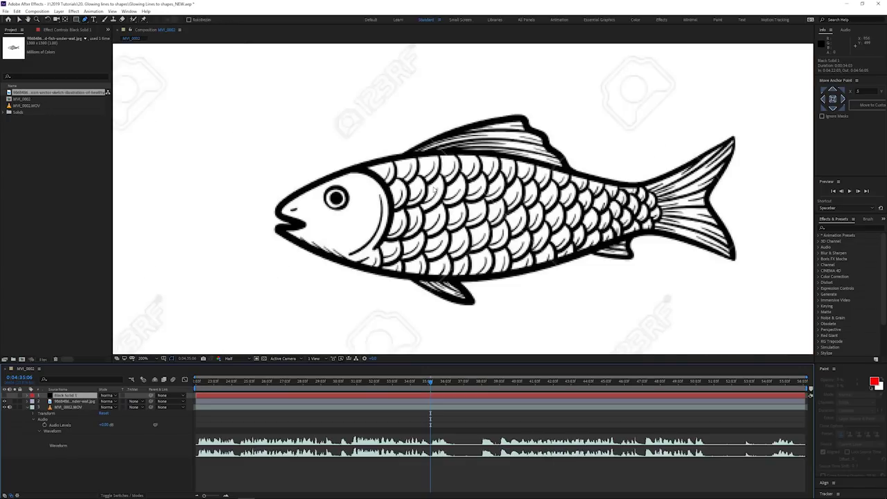
click(431, 154)
drag(330, 175, 299, 225)
click(304, 224)
click(278, 231)
drag(289, 238, 303, 246)
drag(361, 267, 389, 276)
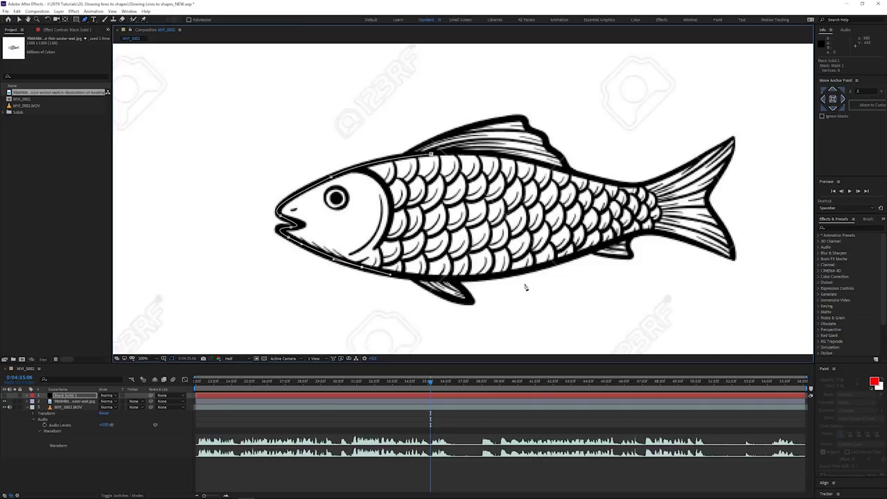
Continue the mask along the fish's belly and around the tail, back along the upper body to the starting point
drag(534, 275, 589, 258)
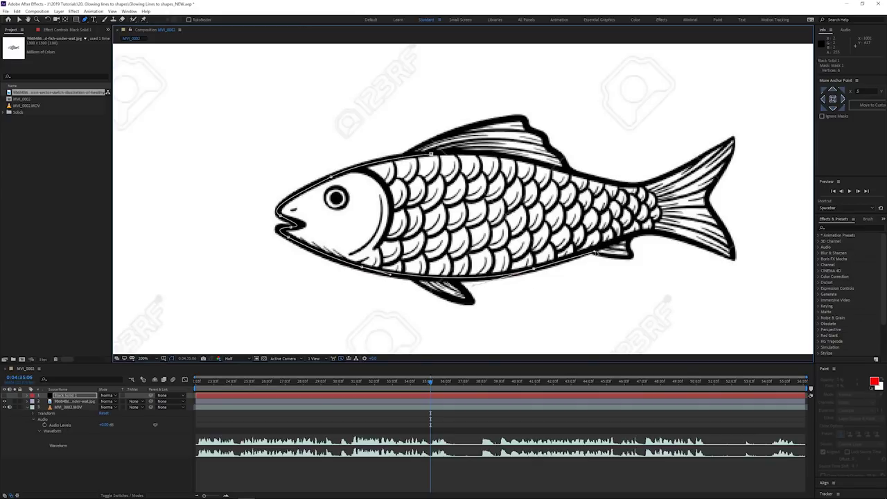
click(672, 237)
drag(697, 244, 727, 231)
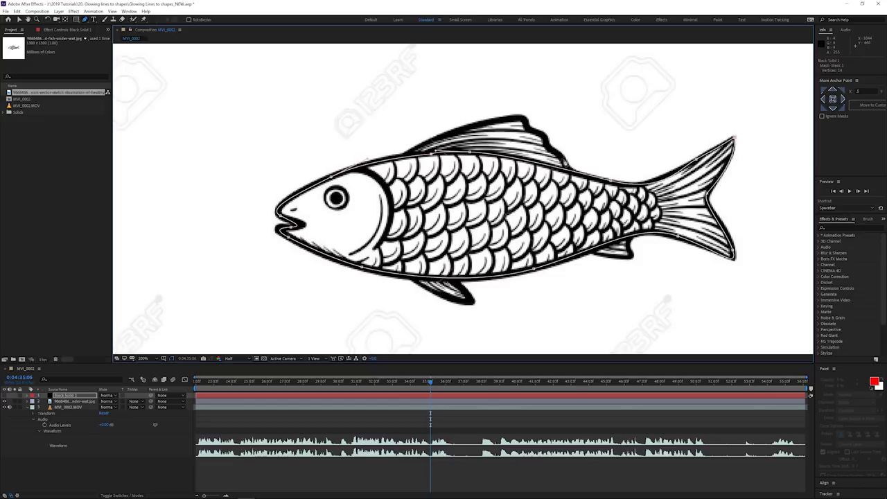
Trace the fish's dorsal fin as a separate mask on the black solid, from its rear base to its front base
click(564, 165)
drag(557, 151, 533, 131)
click(521, 118)
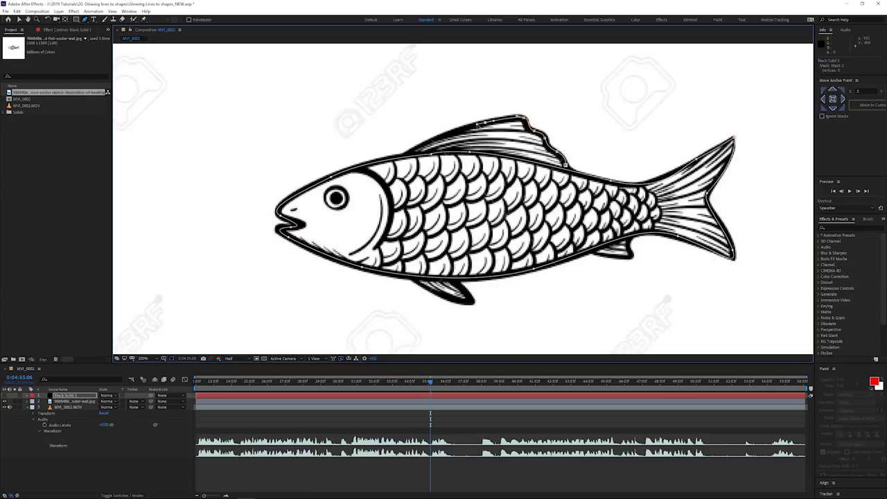
click(410, 151)
click(400, 159)
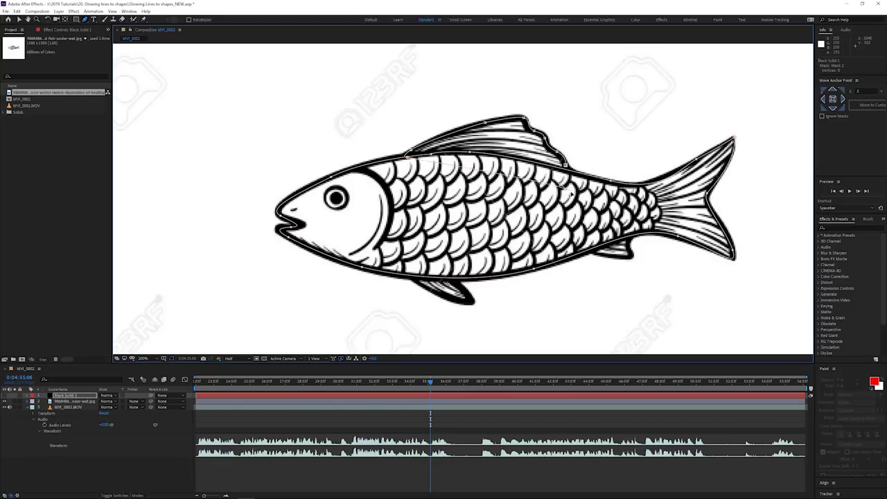
mouse_move(572, 191)
mouse_down()
mouse_move(563, 185)
mouse_move(535, 203)
mouse_move(566, 183)
mouse_up()
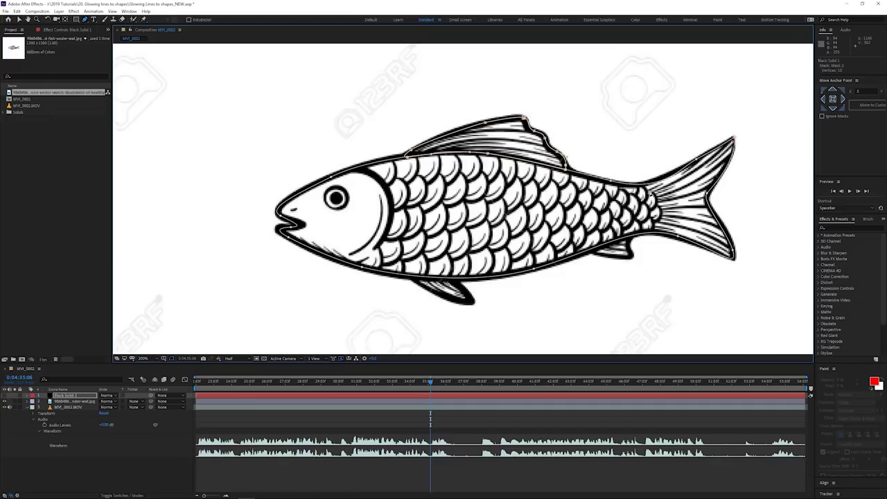
Draw a short curved mask path along the upper line at the base of the fish's tail
click(649, 190)
drag(675, 175, 670, 178)
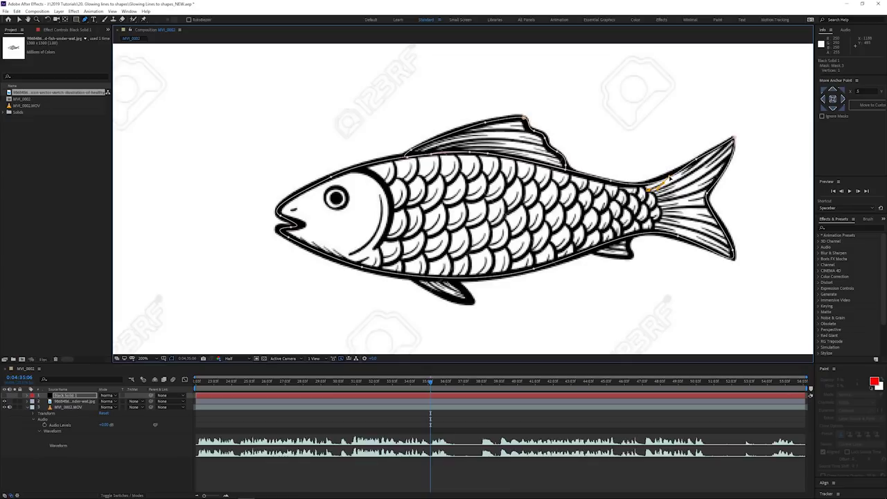
drag(669, 179, 671, 176)
drag(670, 176, 665, 181)
drag(652, 189, 662, 183)
scroll(661, 189, up, 3)
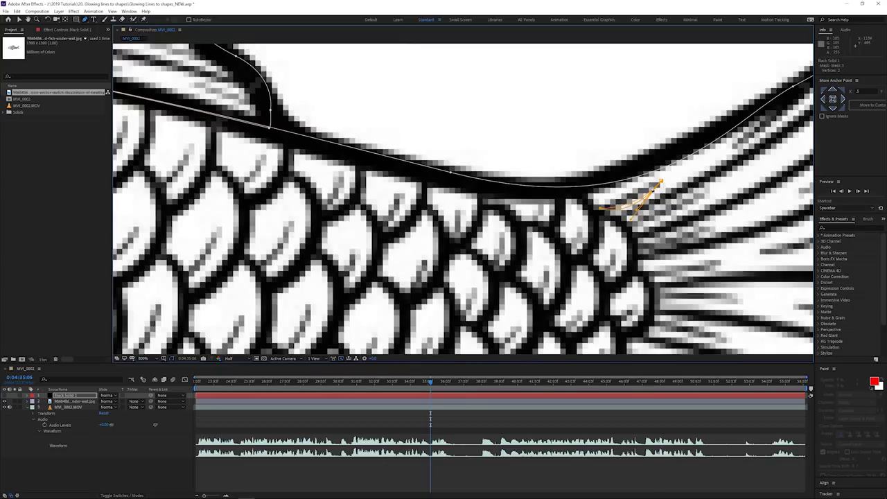
scroll(662, 190, down, 3)
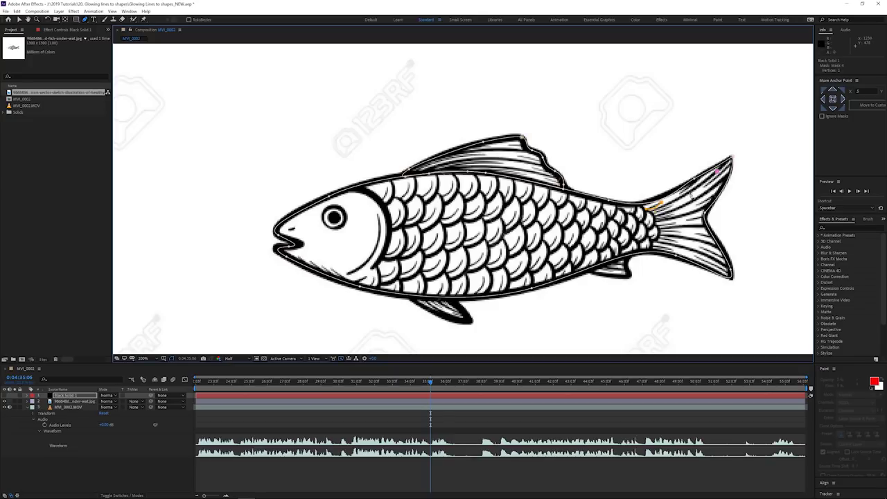
Draw further open mask paths along the inner lines of the tail fin, undoing a misplaced stroke
drag(652, 212, 623, 217)
drag(694, 196, 695, 199)
click(656, 222)
drag(719, 197, 720, 195)
key(ctrl+z)
drag(704, 209, 721, 197)
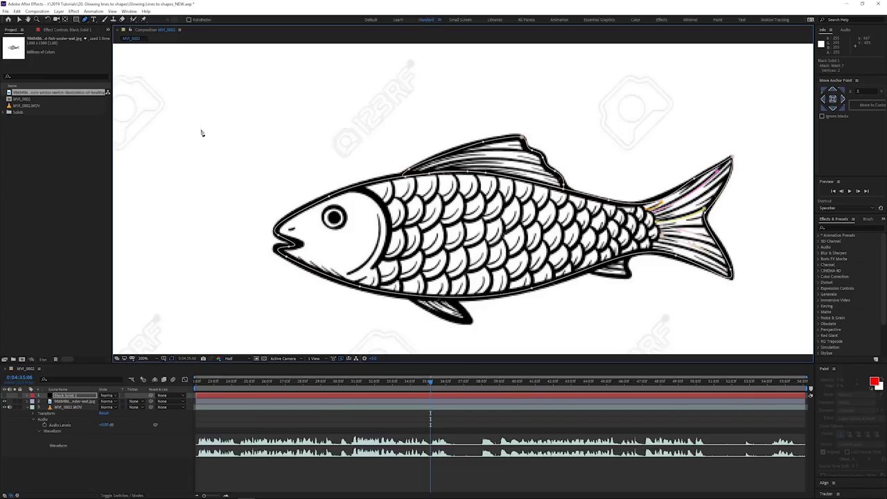
Draw an ellipse mask around the fish's eye with the Ellipse tool and duplicate it for the pupil
click(85, 19)
click(76, 20)
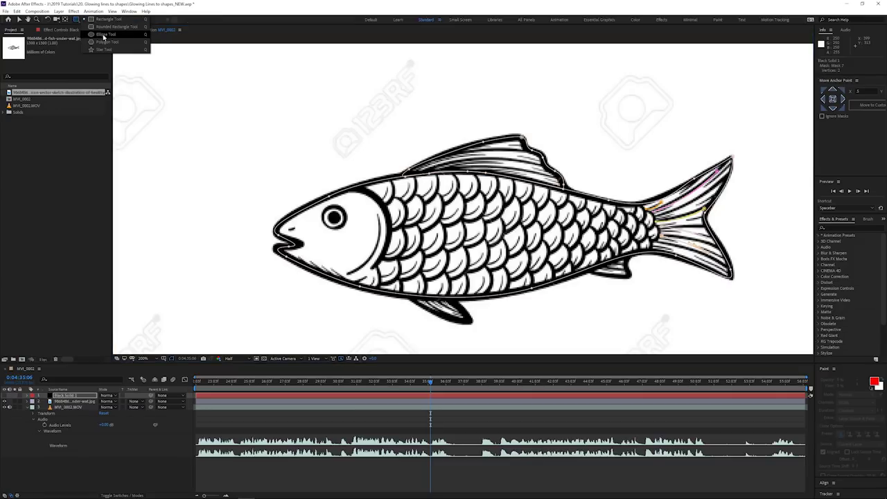
click(104, 34)
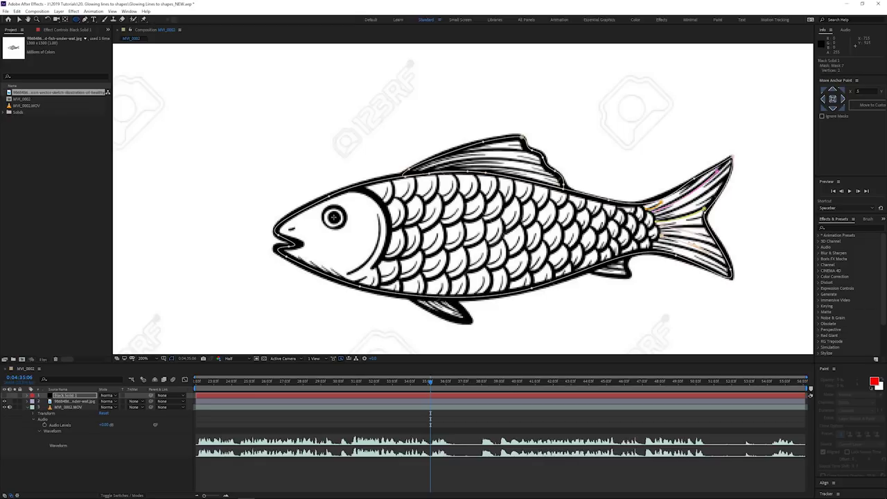
drag(334, 217, 334, 218)
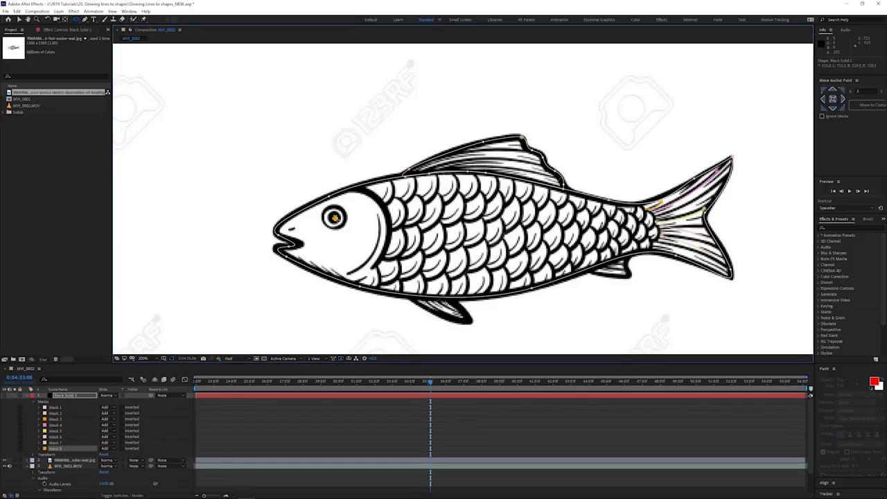
drag(342, 226, 341, 226)
key(ctrl+z)
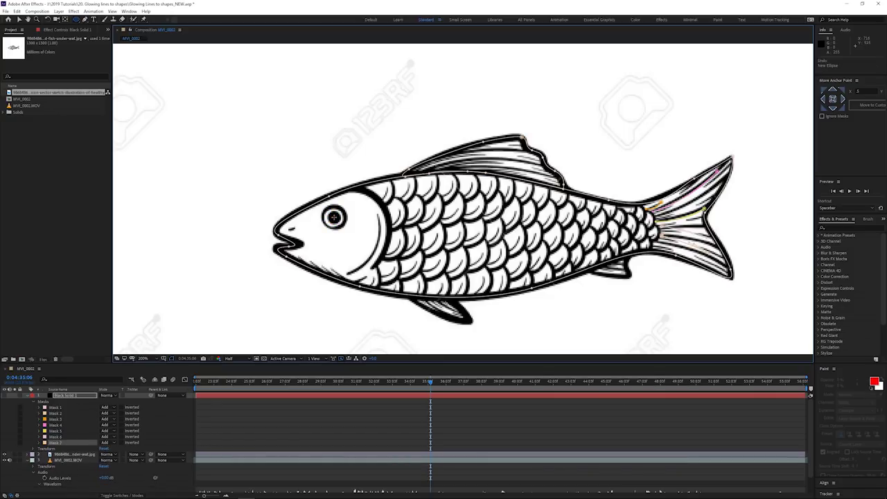
drag(333, 217, 338, 222)
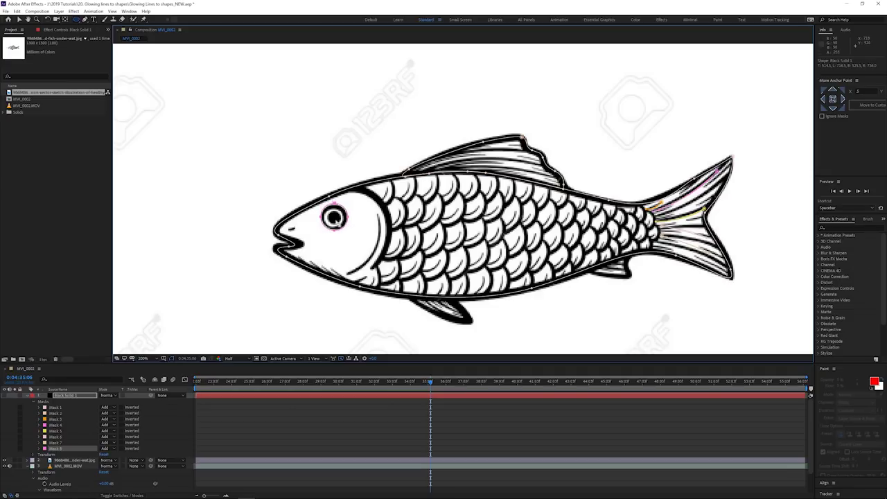
key(ctrl+d)
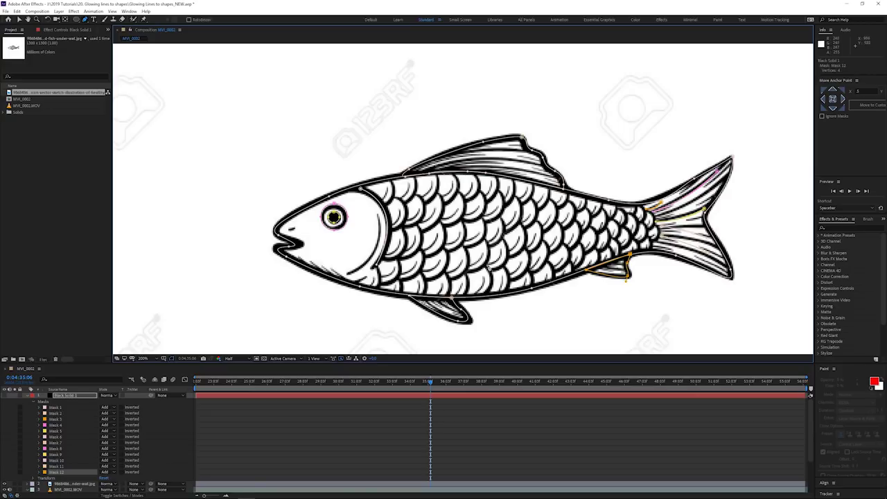
Select all twelve masks on the black solid and set their mode to None
key(v)
shift+click(69, 409)
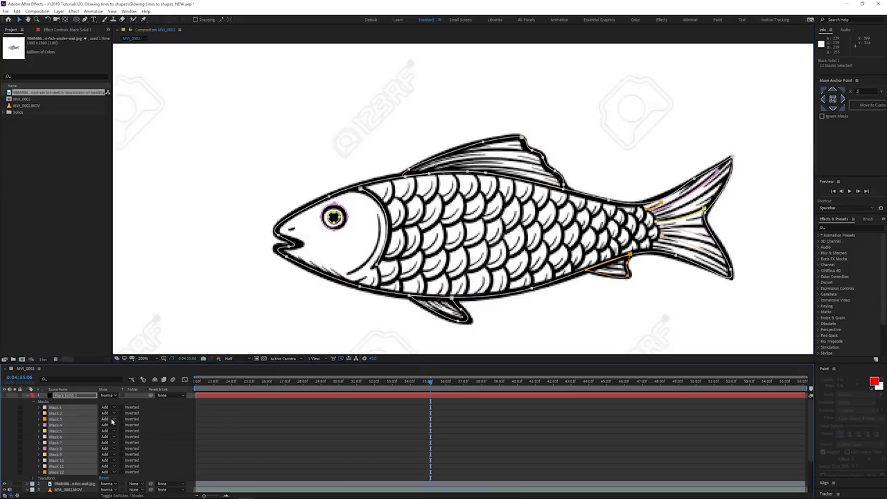
click(111, 413)
click(113, 415)
click(111, 409)
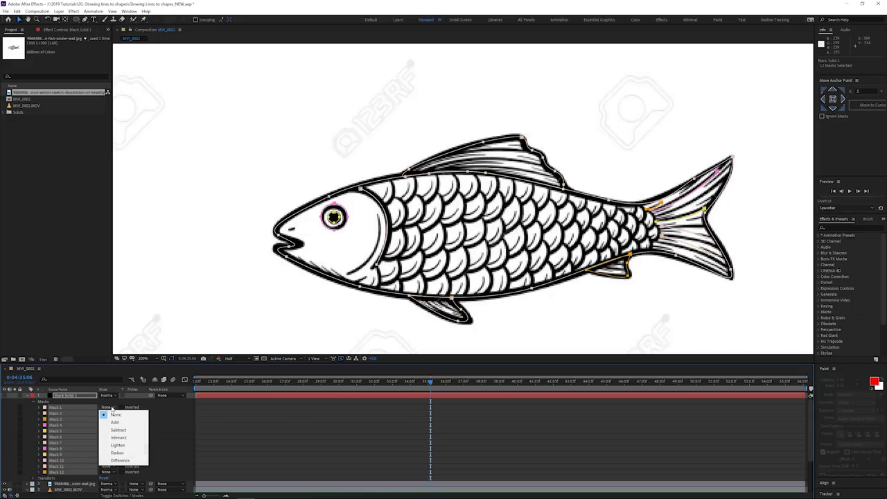
click(115, 414)
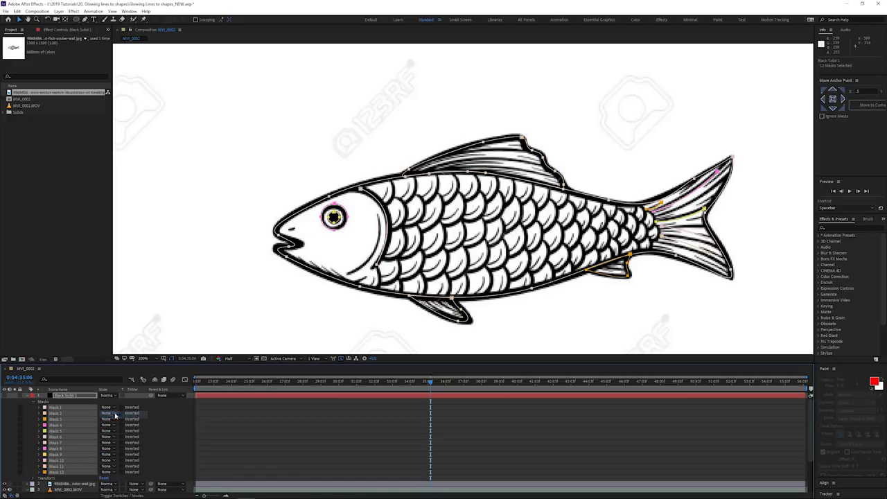
Collapse the black solid's properties and switch visibility from the fish sketch to the black solid
click(28, 397)
click(74, 396)
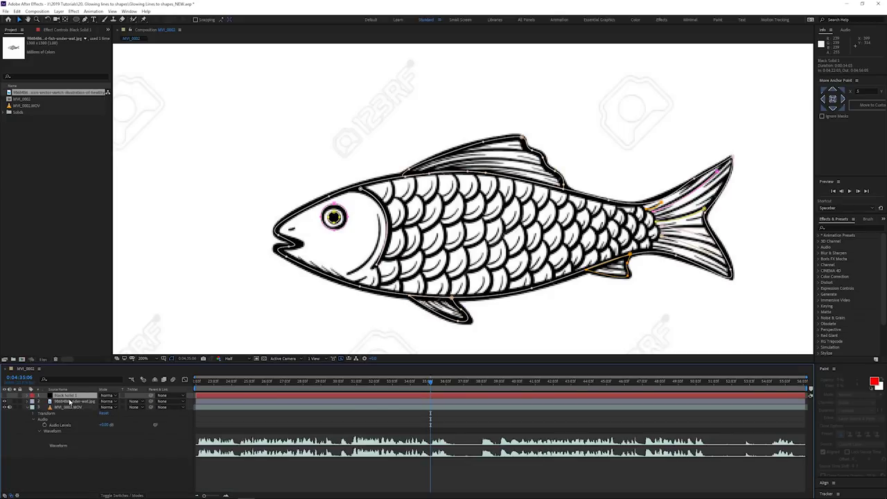
click(5, 395)
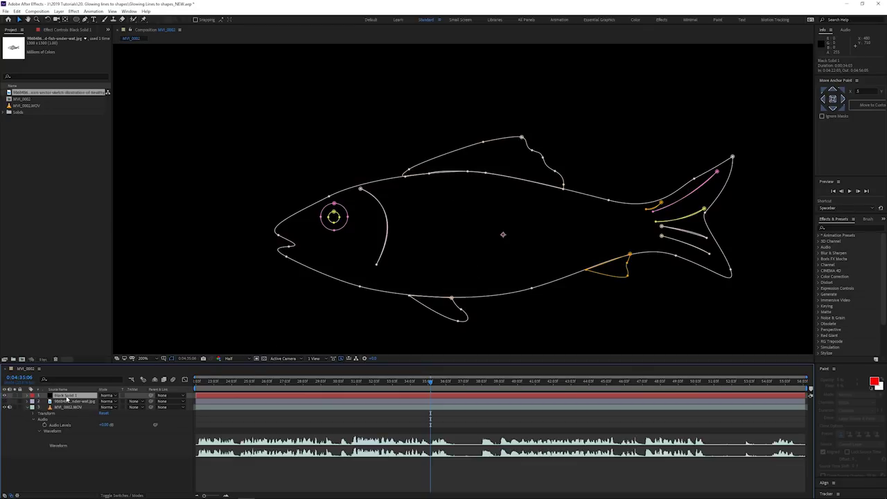
Find the Saber effect, apply it to the black solid, and fit the composition in the viewer
click(848, 229)
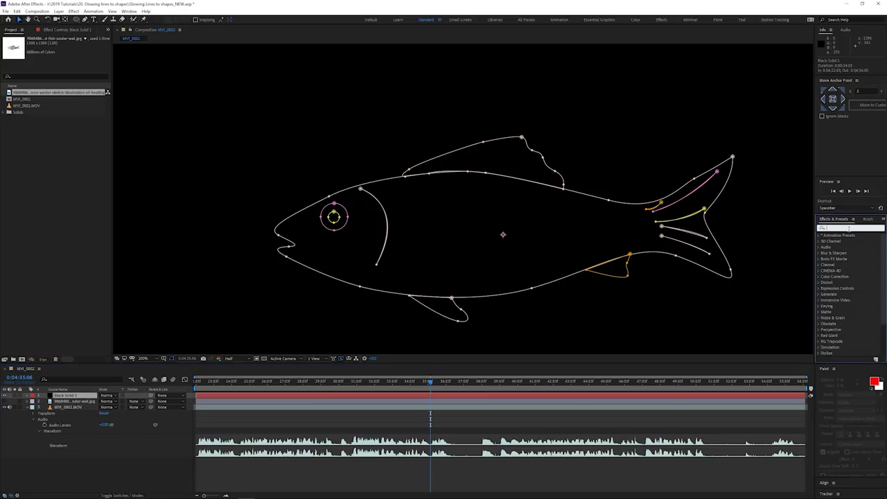
text(saber)
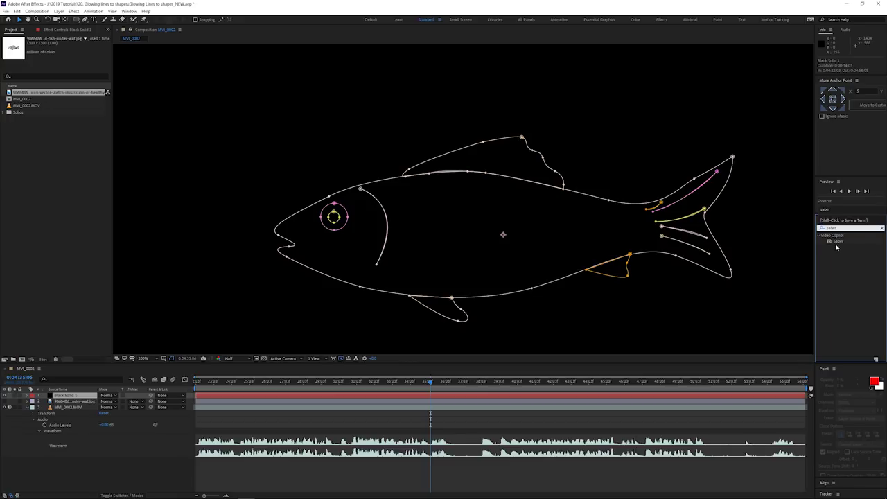
drag(840, 244, 61, 402)
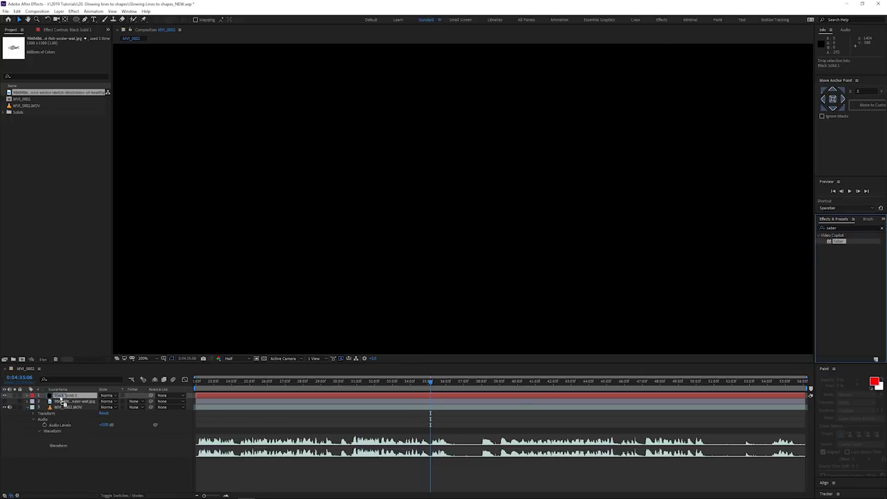
click(147, 358)
click(149, 379)
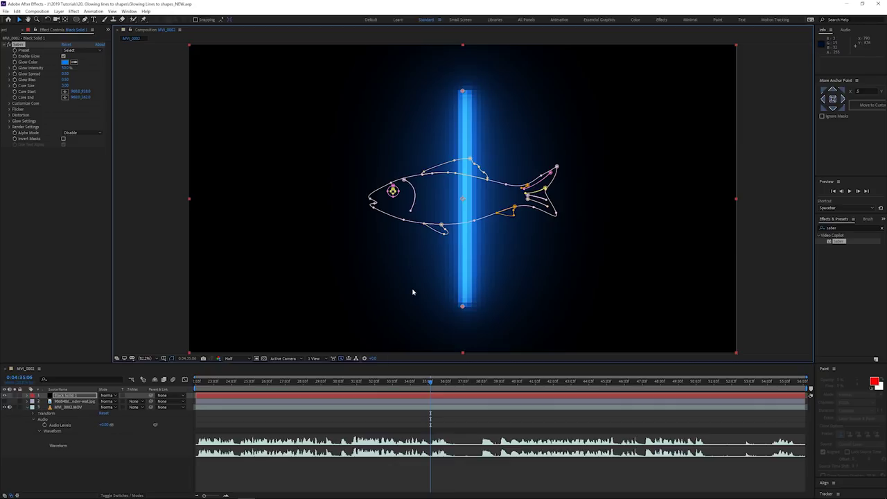
Set the Saber effect's core type to Layer Masks so the glow follows the fish outlines
click(9, 103)
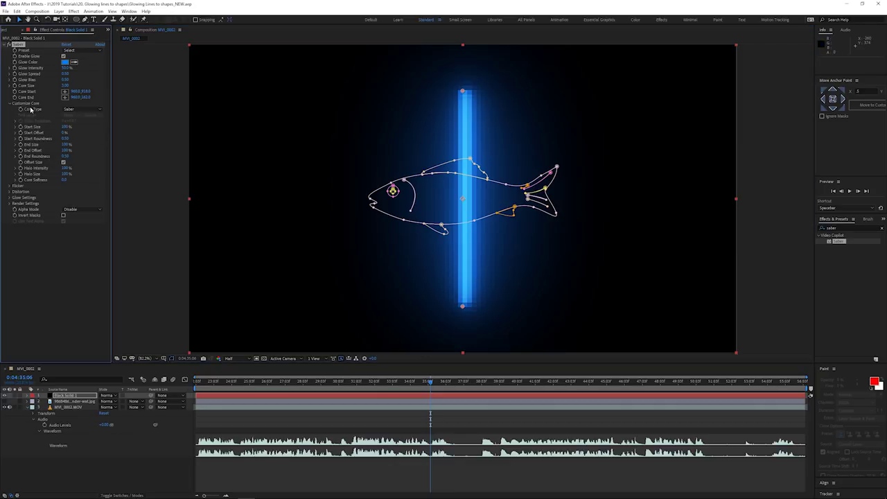
click(75, 109)
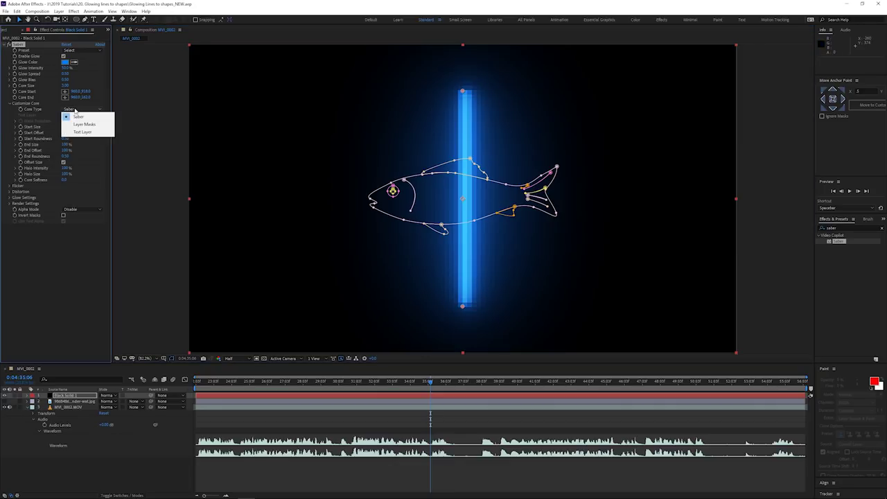
click(85, 125)
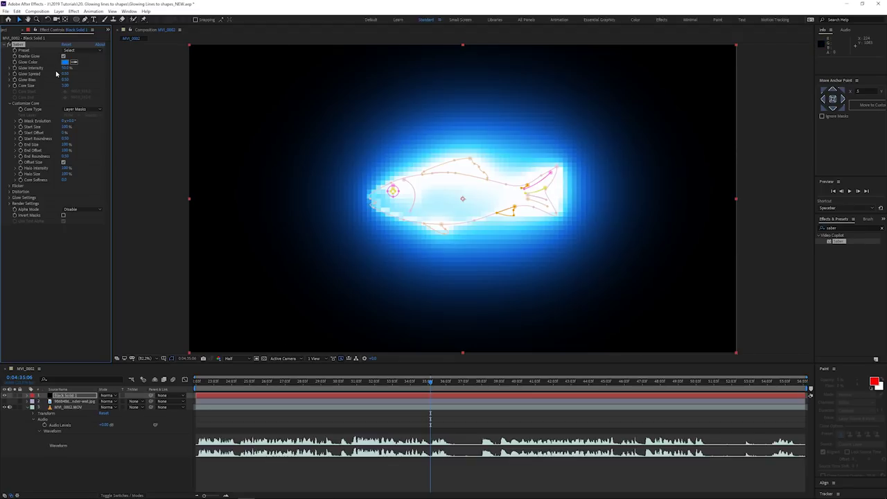
Apply Saber's Neon preset and change the glow color to a bright yellow-green
click(77, 50)
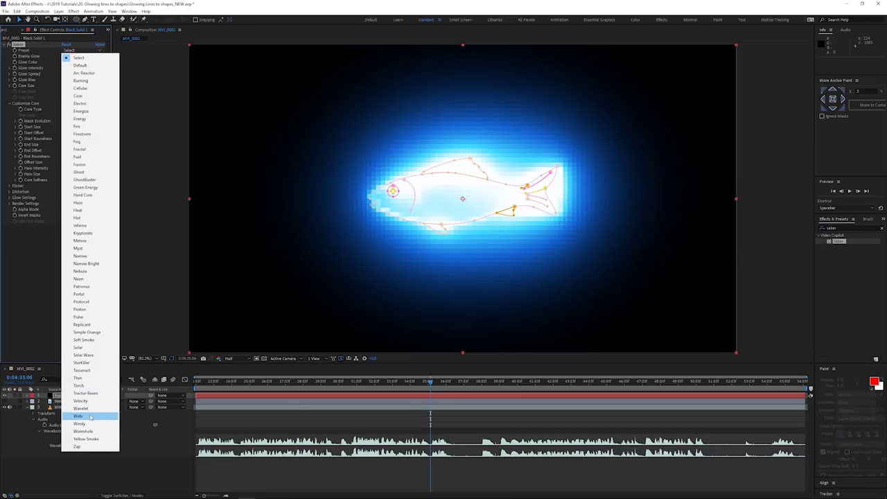
click(83, 279)
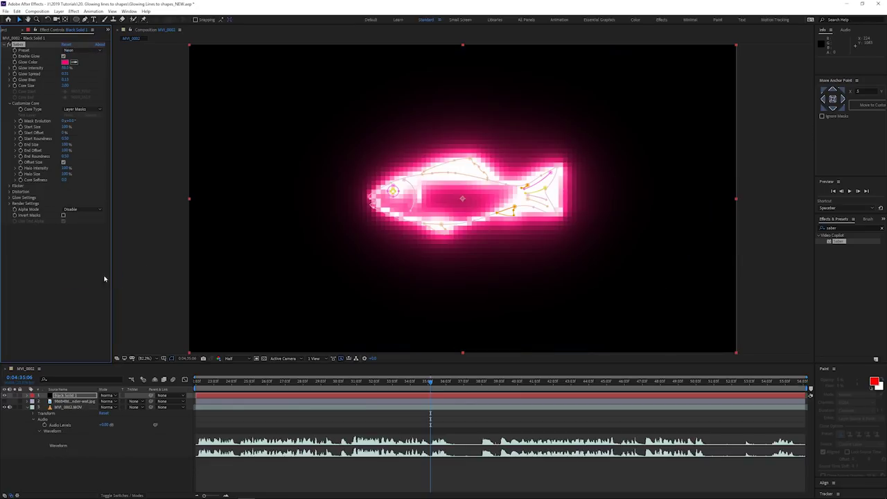
click(65, 62)
click(180, 115)
drag(185, 118, 186, 138)
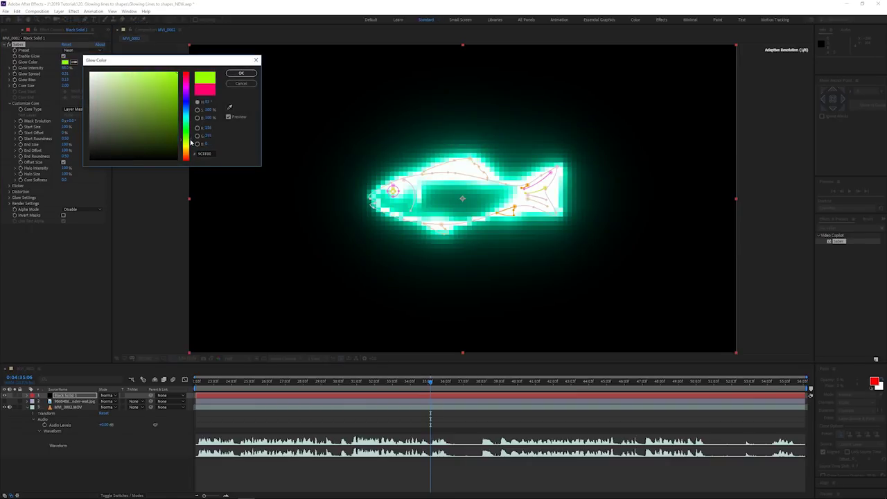
click(240, 73)
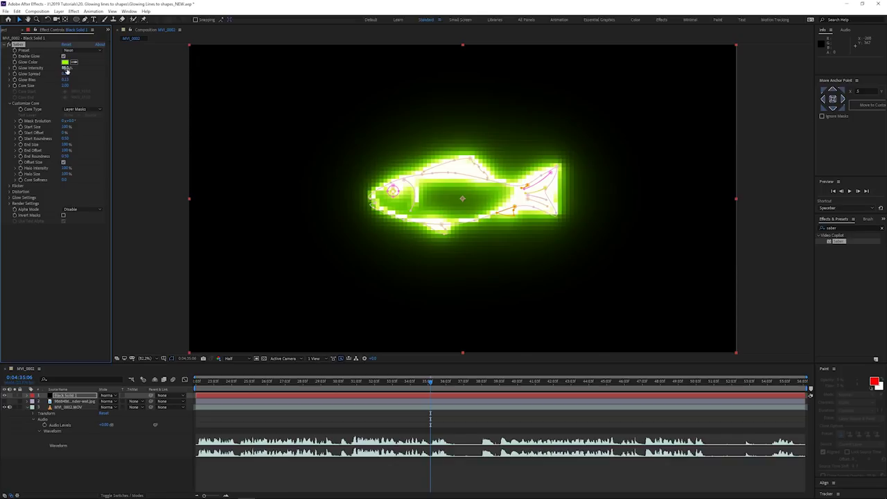
Reduce Saber's glow intensity and set Glow Spread to 0.11, Glow Bias to 0.11 and Core Size to 0.80
drag(57, 68, 52, 68)
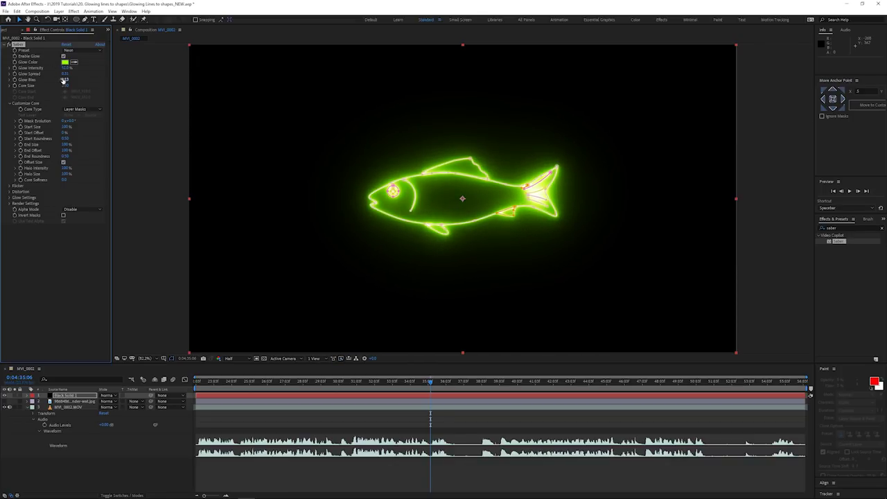
drag(62, 74, 59, 73)
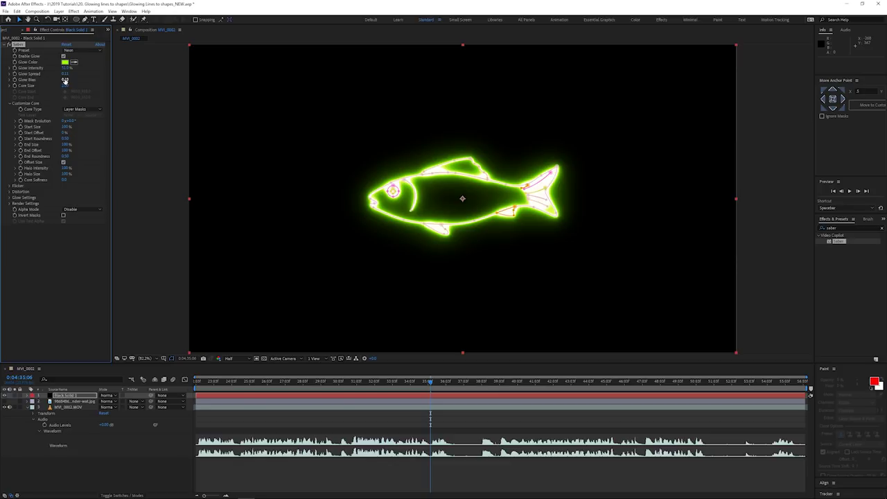
drag(61, 80, 60, 82)
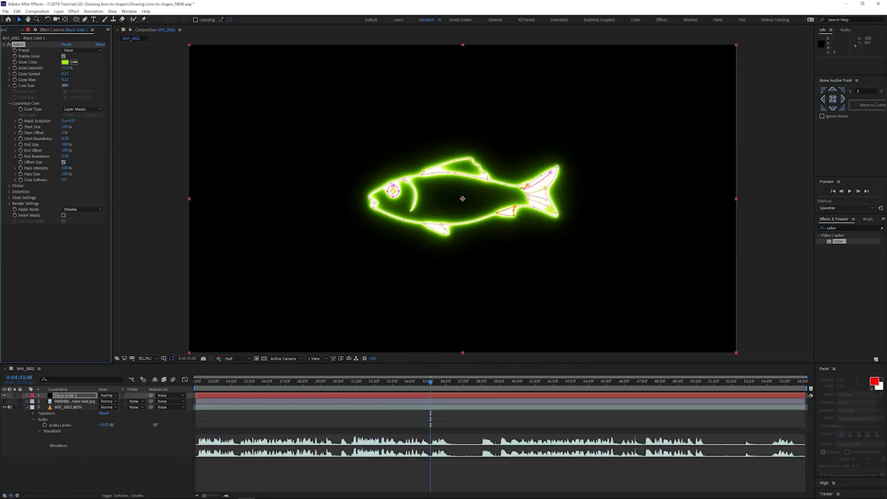
drag(60, 84, 61, 84)
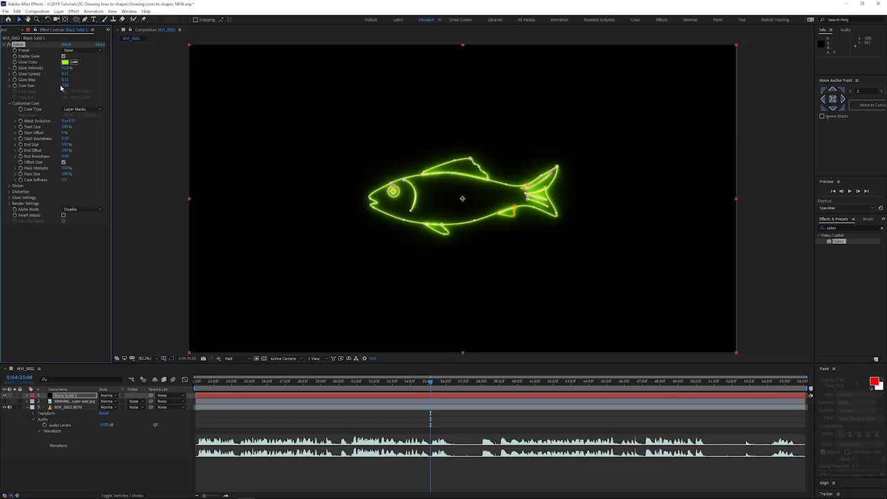
click(187, 478)
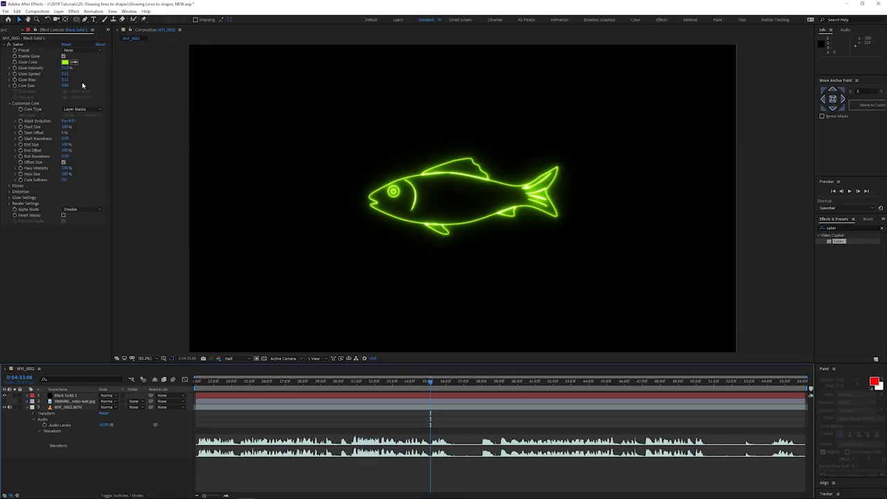
Scale the black solid down to 45% so the glowing fish fits the footage
click(73, 396)
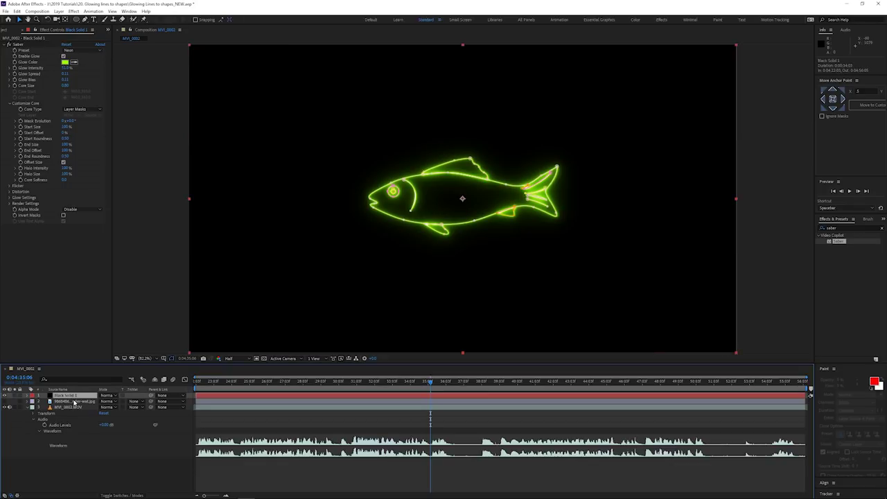
key(s)
drag(111, 401, 86, 401)
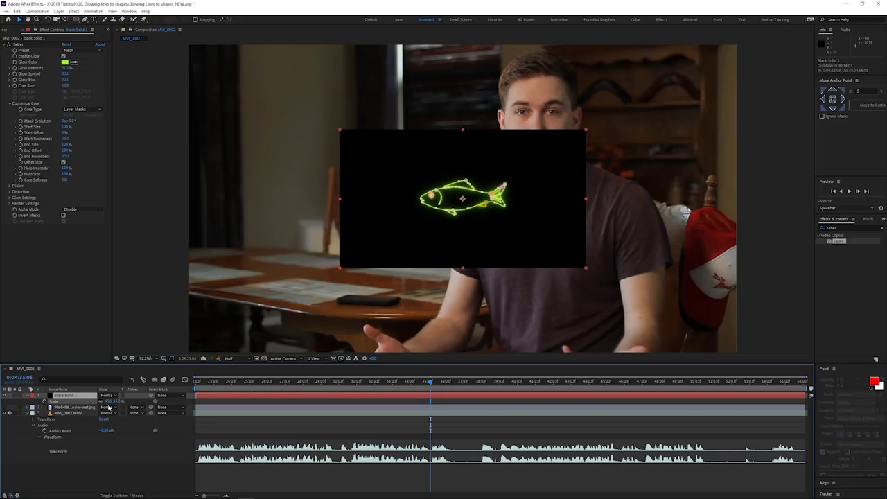
Set the black solid's blending mode to Screen and hide the mask outlines in the composition view
click(110, 396)
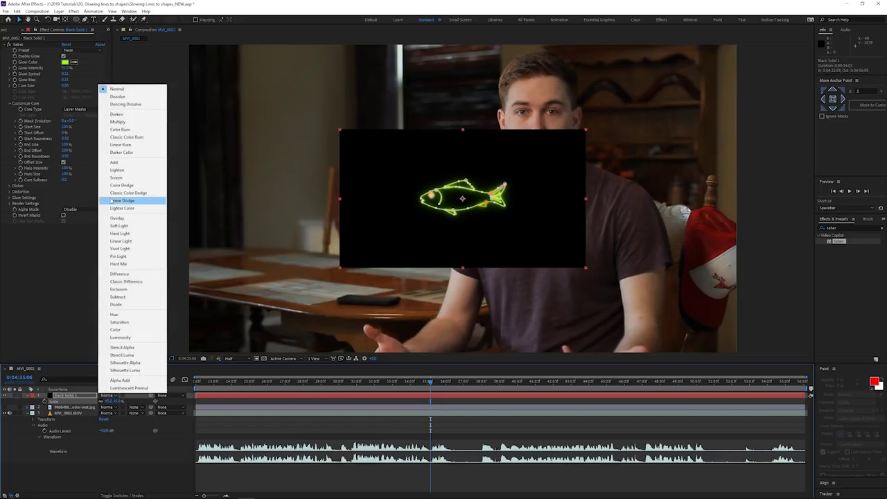
click(116, 177)
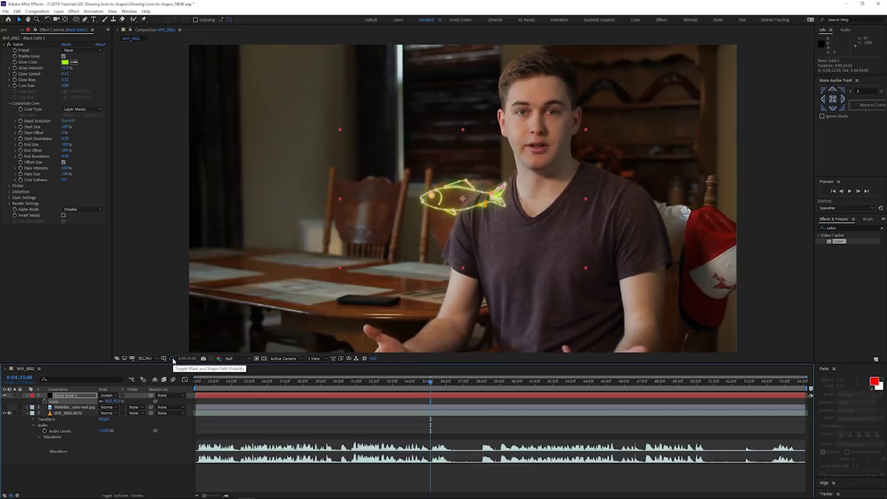
click(172, 359)
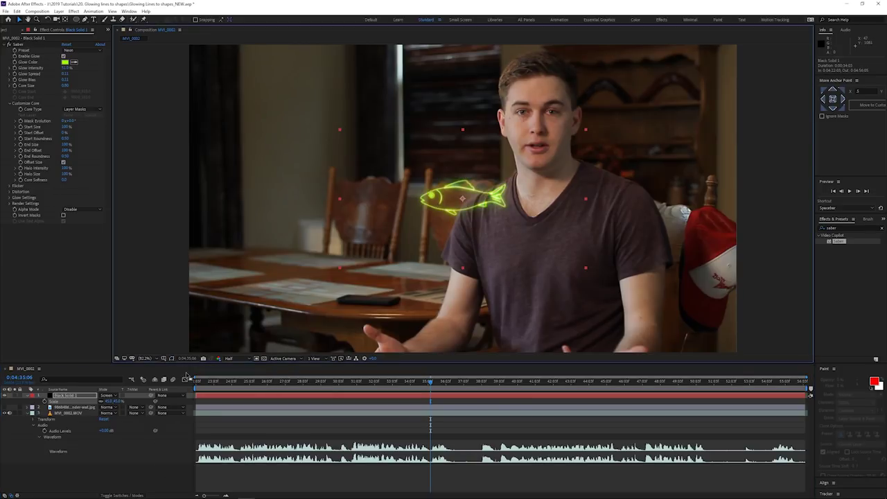
click(183, 473)
click(382, 407)
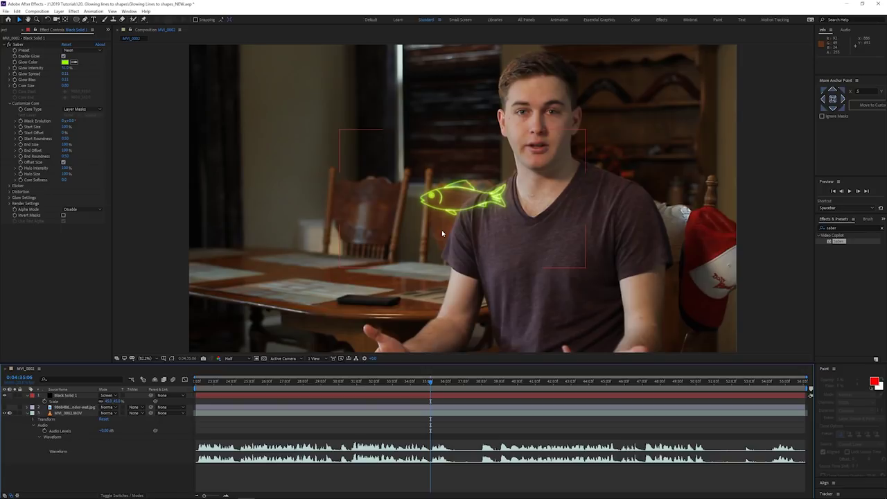
click(407, 281)
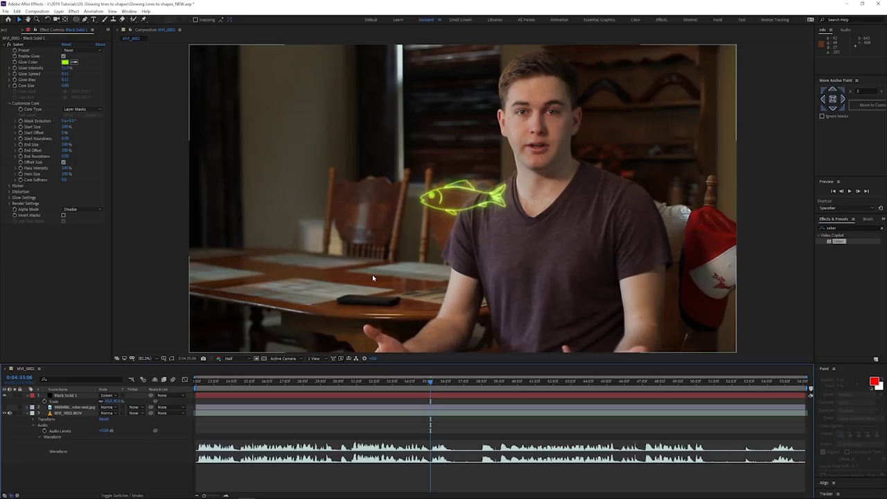
Pre-compose the black solid as "fish" with all attributes moved inside, and set the new layer's blending mode to Screen
click(74, 396)
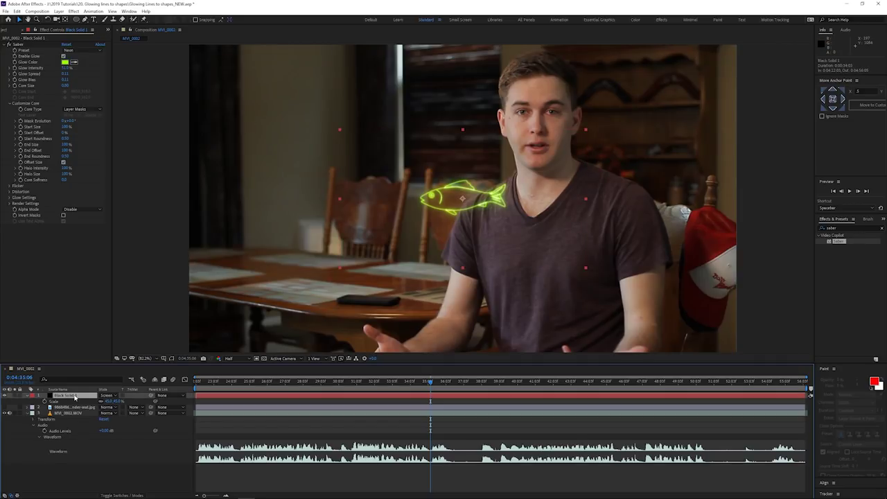
right_click(74, 396)
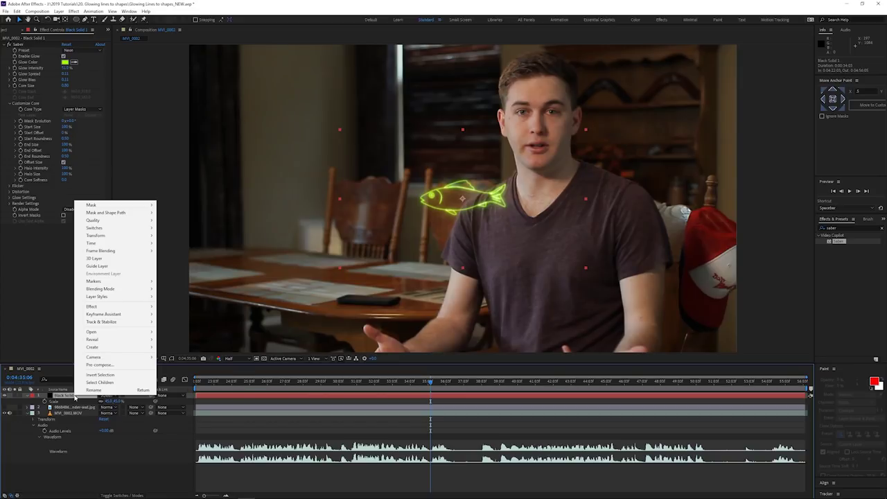
click(93, 389)
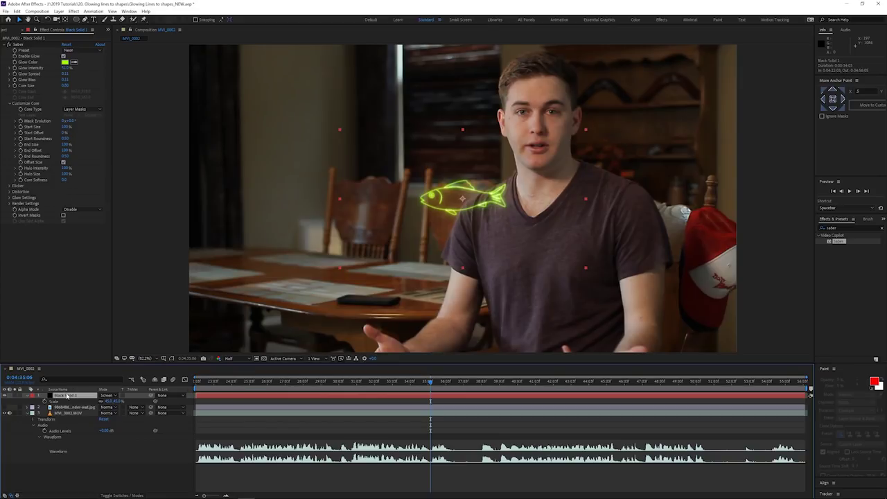
key(ctrl+shift+c)
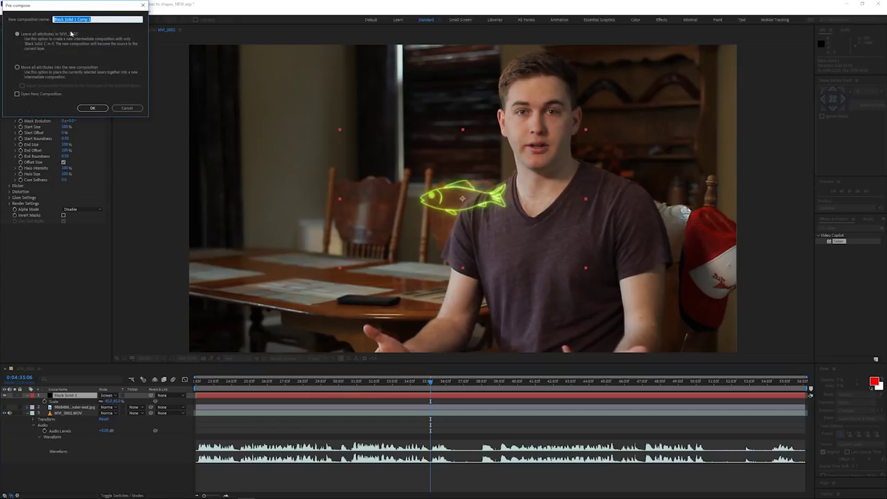
text(fish)
click(17, 69)
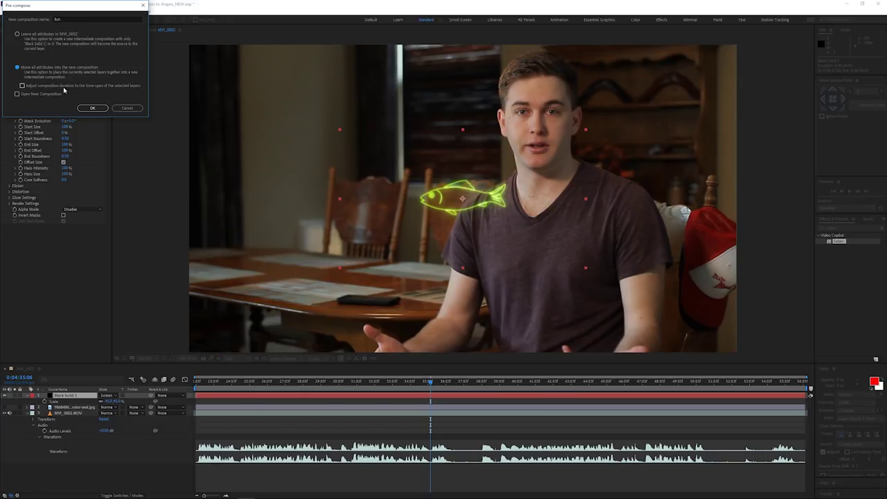
click(92, 108)
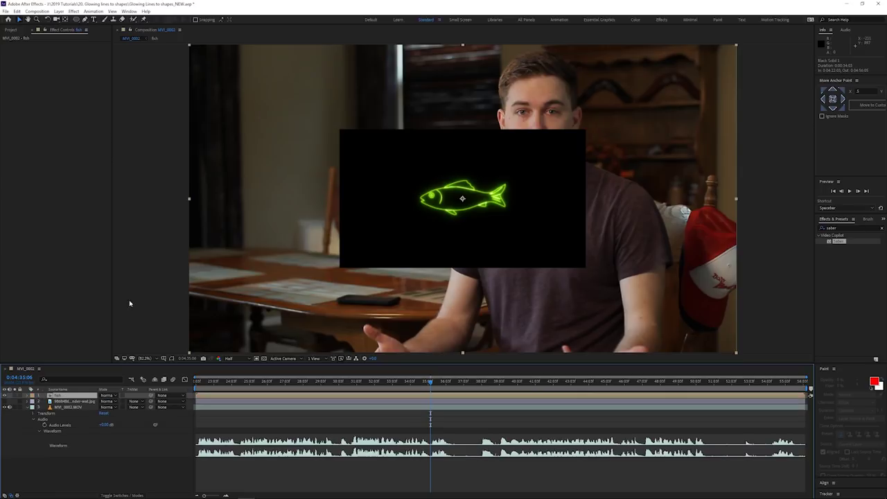
click(108, 395)
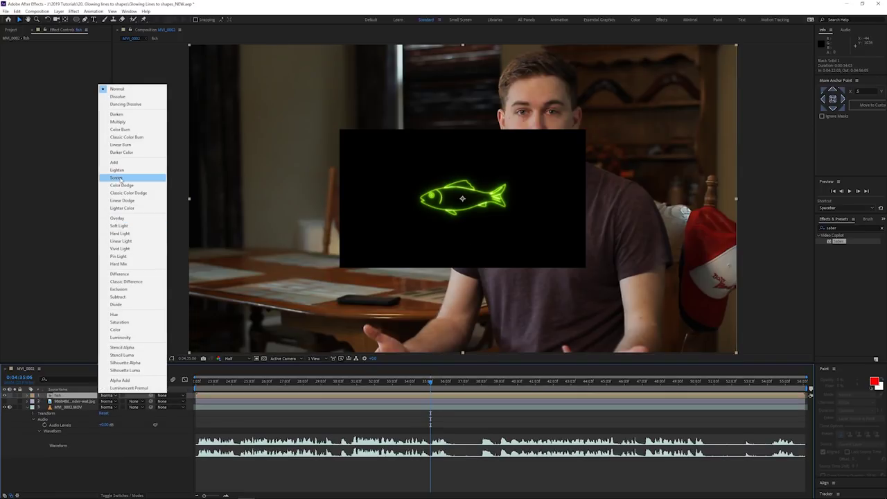
click(116, 177)
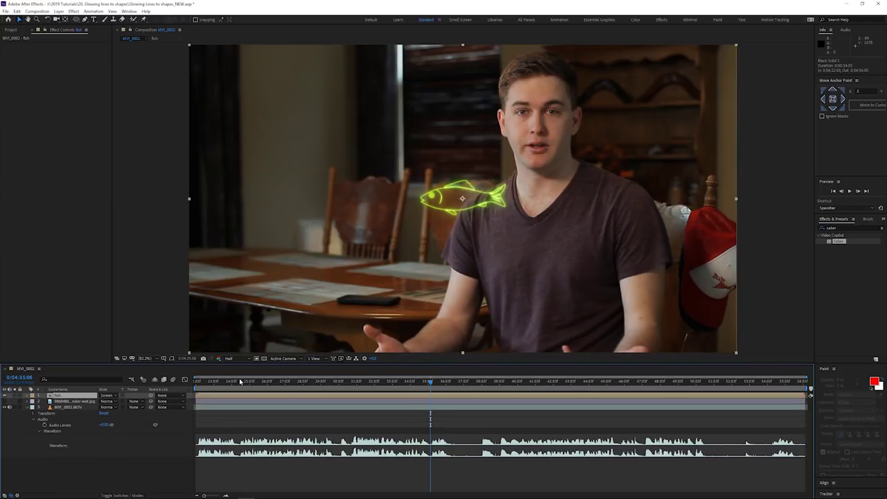
Place puppet pins on the mouth, tail and middle of the glowing fish with the Puppet Pin tool
click(144, 21)
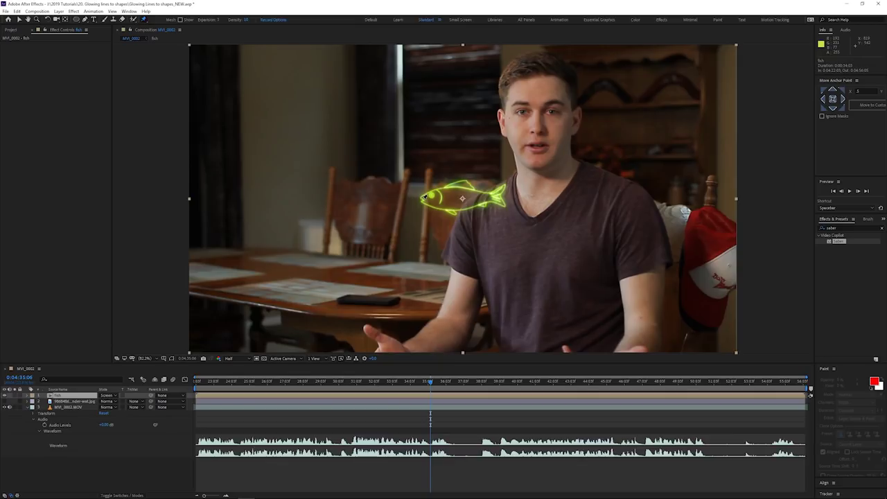
click(423, 196)
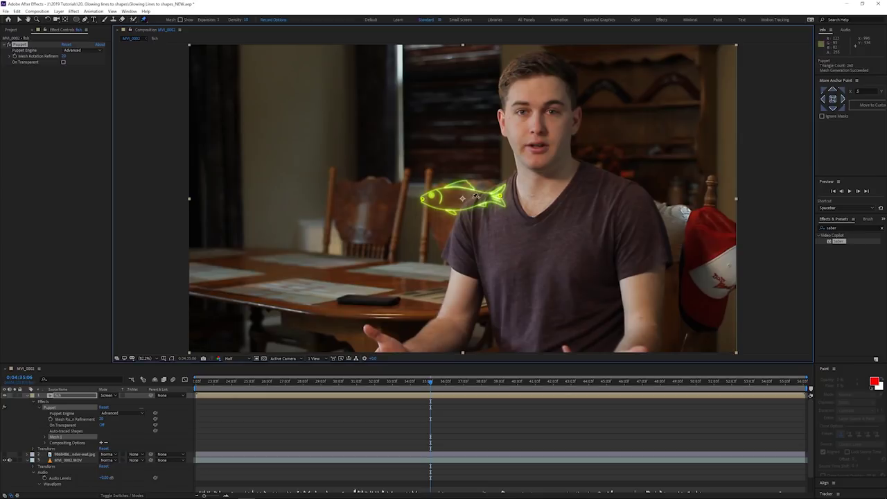
click(463, 201)
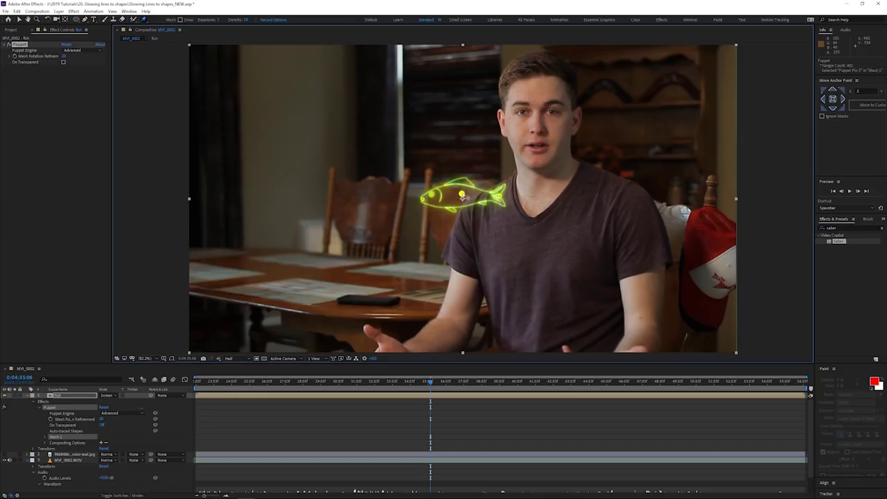
Undo a trial pin drag, and pull the fish's middle puppet pin upward to arch its body
drag(466, 206, 504, 203)
key(ctrl+z)
key(v)
drag(466, 201, 458, 184)
click(433, 266)
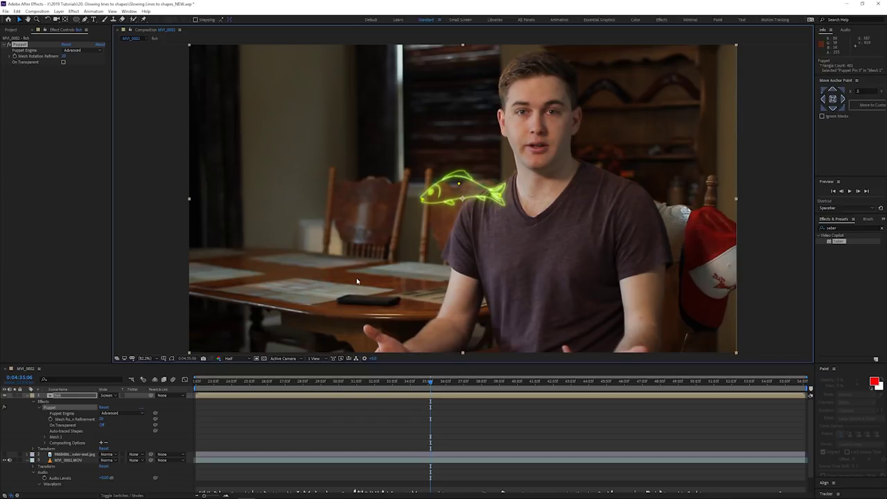
Show the position, scale and rotation properties of the fish layer in the timeline
click(85, 397)
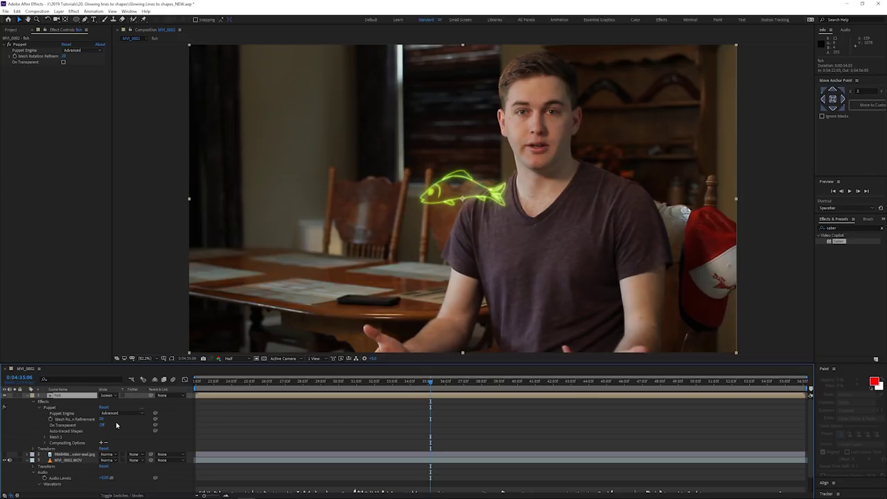
key(r)
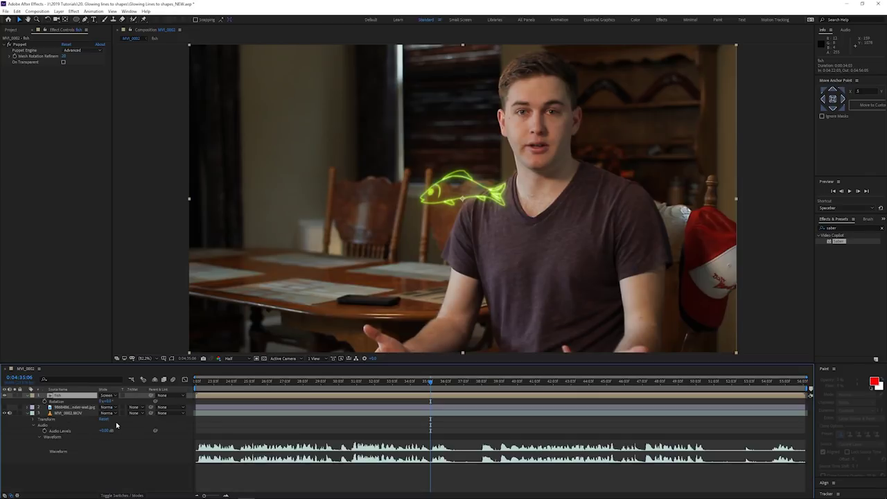
key(shift+p)
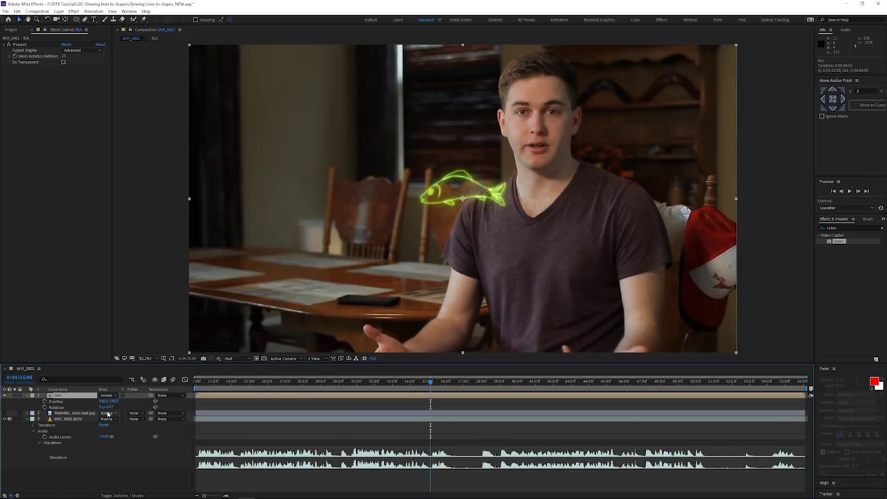
key(shift+s)
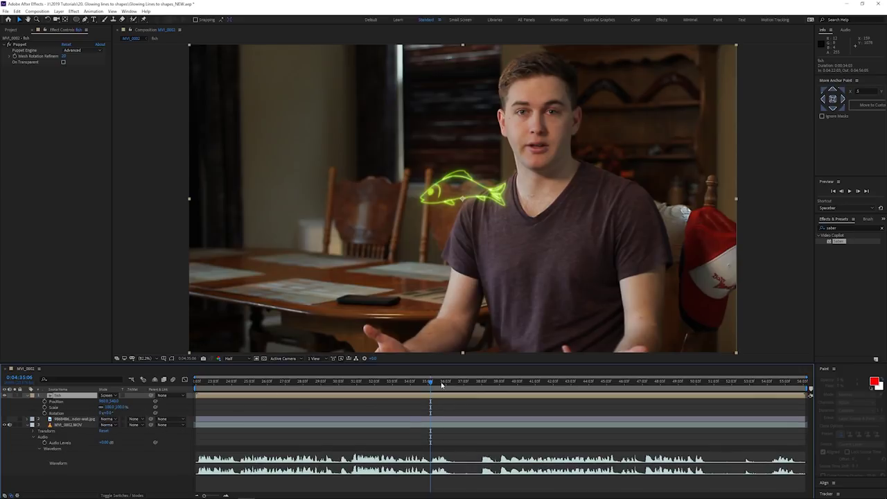
At 0:04:36:15, move the fish onto the table and rotate it so that its head points steeply downward
drag(431, 384, 455, 385)
drag(468, 216, 273, 299)
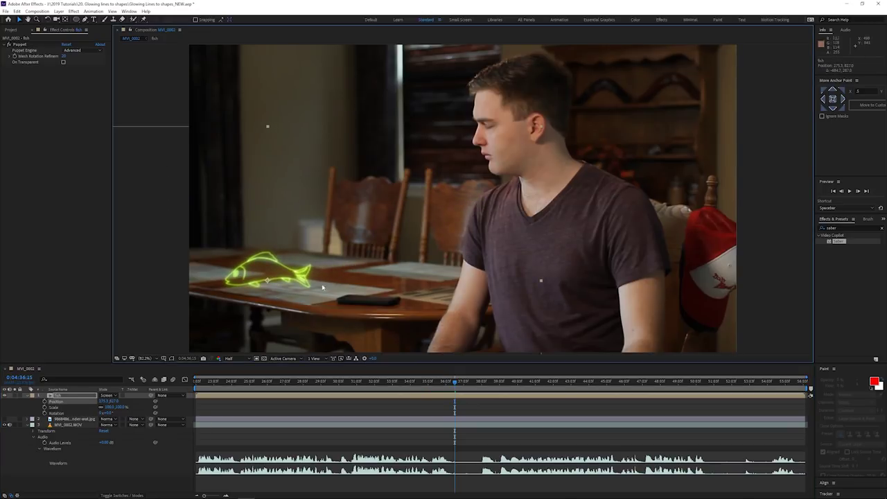
key(w)
drag(418, 284, 367, 225)
key(v)
Enable keyframing for the fish layer's position, scale and rotation at 0:04:36:15
click(44, 401)
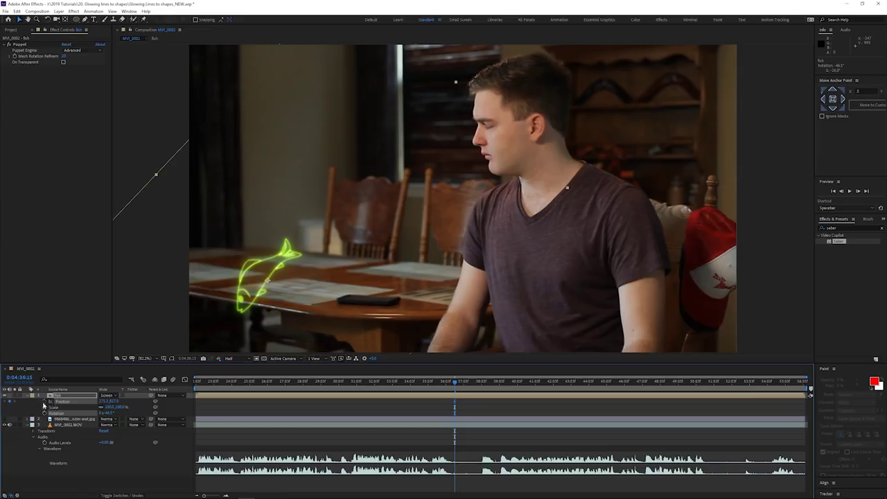
click(44, 408)
click(45, 413)
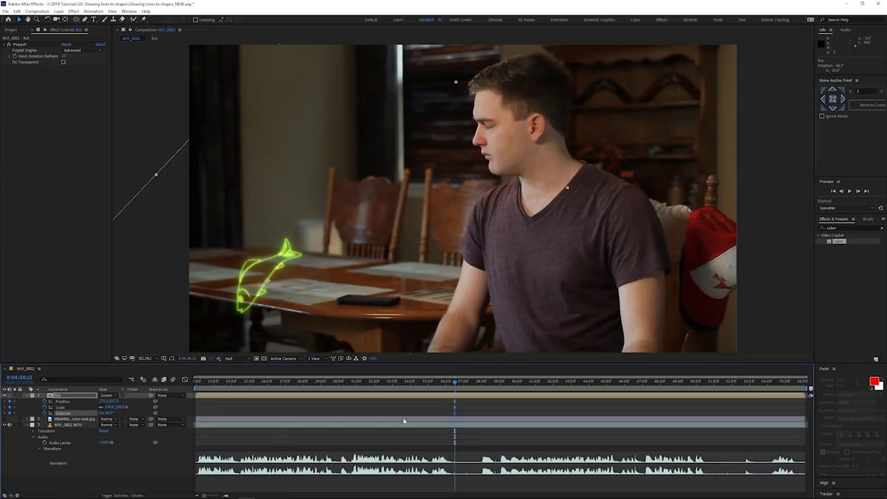
Reposition and rotate the fish at 0:04:36:15 so it dives out of the footage's lower-left corner with only the tail showing
drag(307, 276, 254, 341)
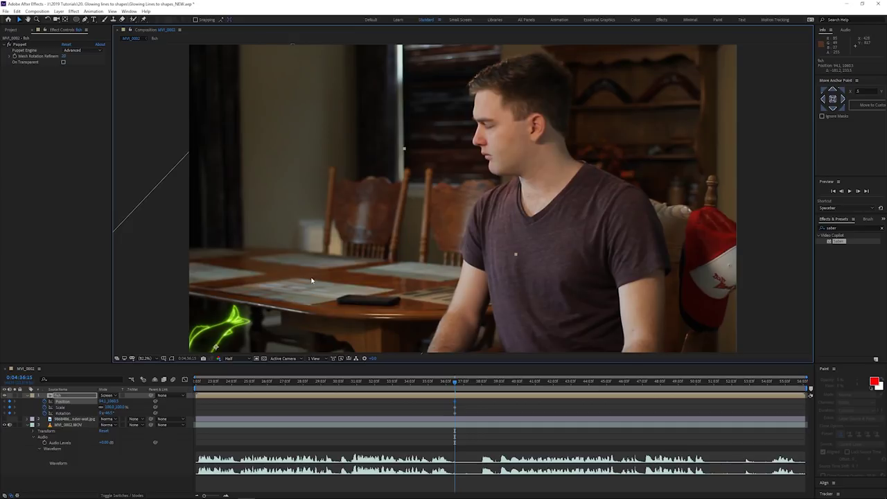
key(w)
drag(315, 275, 293, 254)
key(v)
drag(261, 307, 286, 270)
key(w)
drag(321, 230, 339, 258)
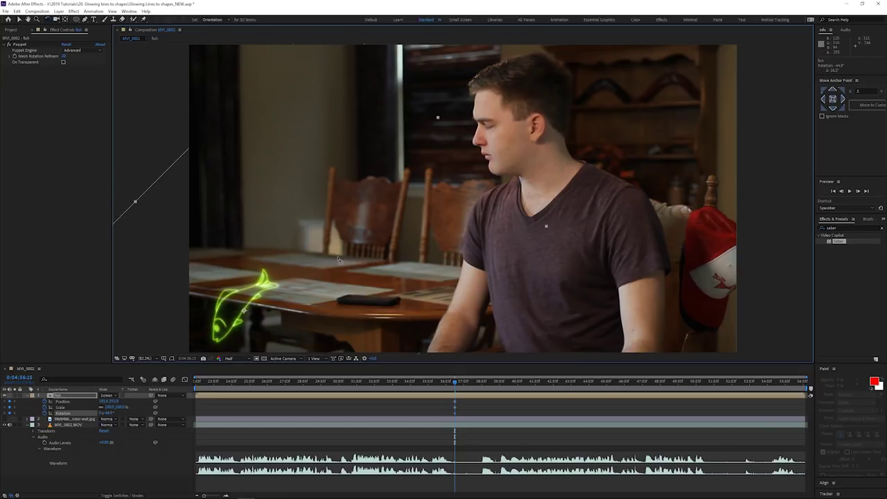
key(v)
drag(284, 266, 249, 310)
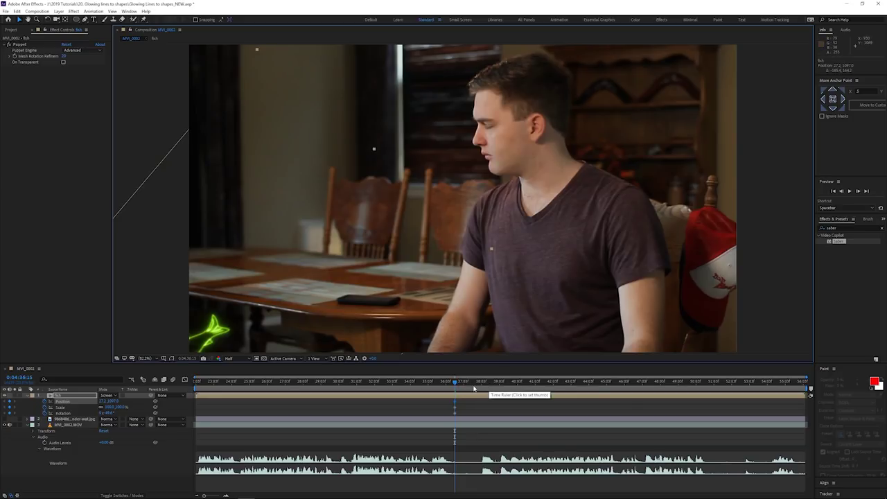
At 0:04:36:00, place the fish beside the man's forearm and rotate it with its head pointing up and toward the table
drag(455, 383, 444, 383)
drag(239, 312, 481, 256)
key(w)
drag(516, 224, 499, 371)
key(v)
drag(525, 306, 509, 308)
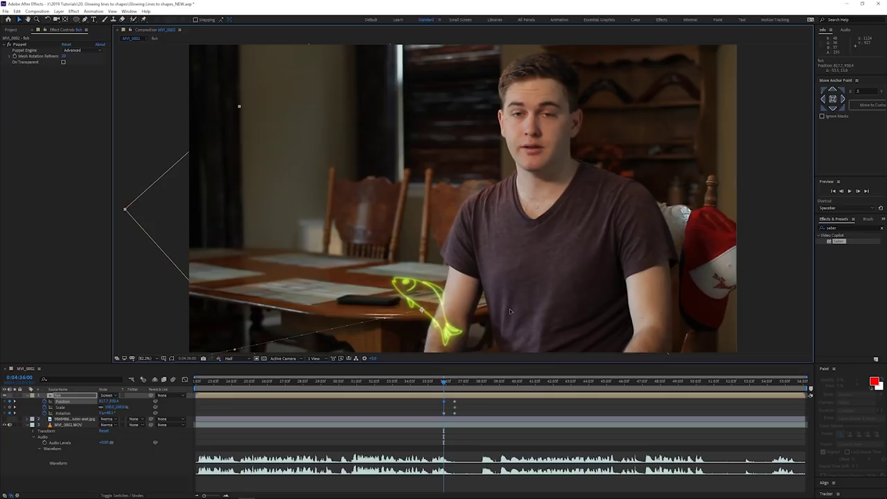
Bend the fish's motion path into a high arc over the table by pulling the curve handles at both ends upward
drag(385, 321, 297, 198)
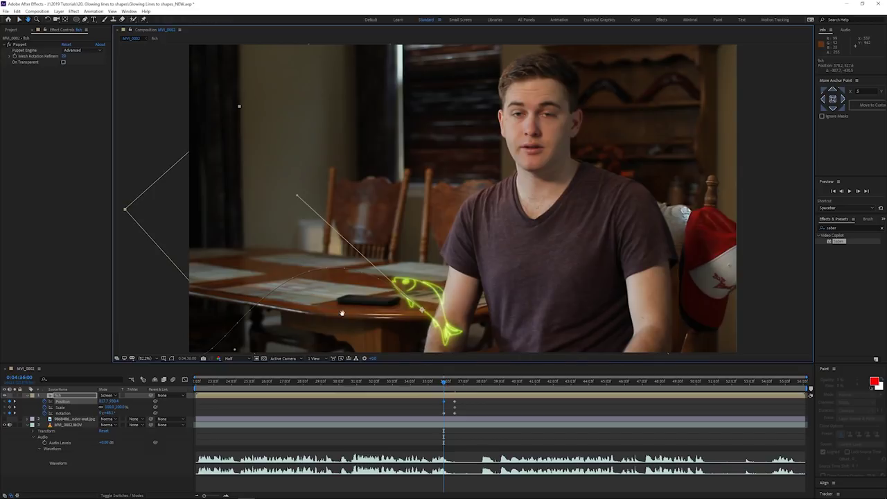
drag(343, 312, 374, 281)
drag(229, 326, 247, 231)
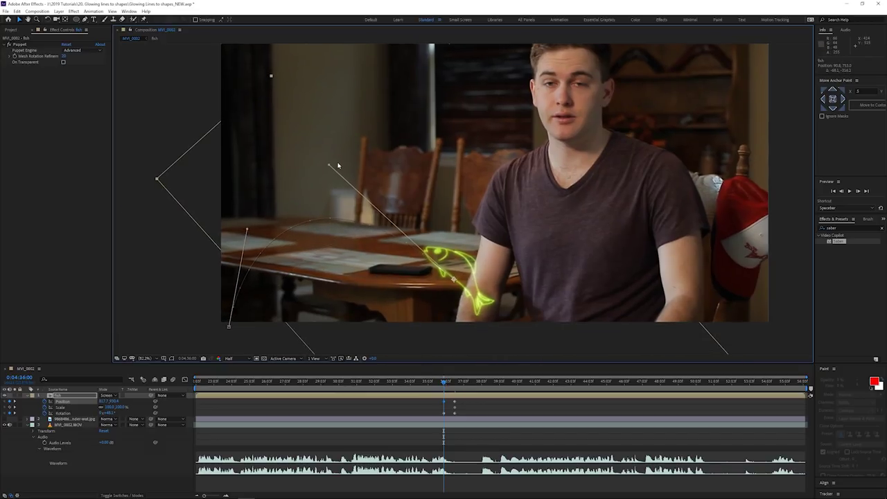
drag(329, 167, 363, 154)
drag(247, 231, 237, 212)
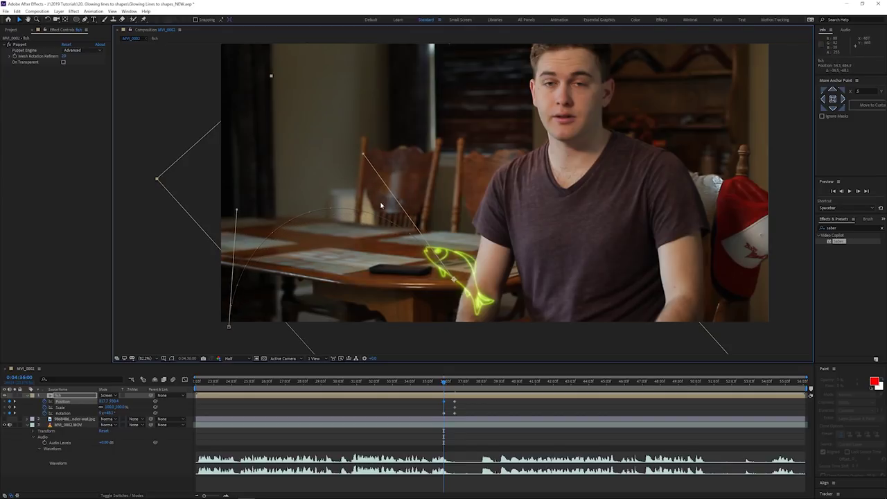
Rotate the fish to about -67° at its 0:04:36:15 keyframe so that it dives along the arc
drag(446, 384, 455, 382)
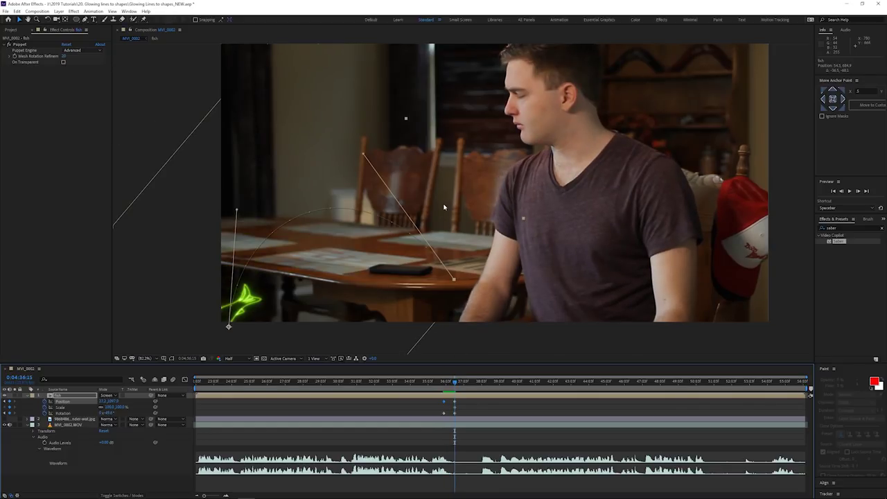
key(w)
drag(431, 177, 367, 129)
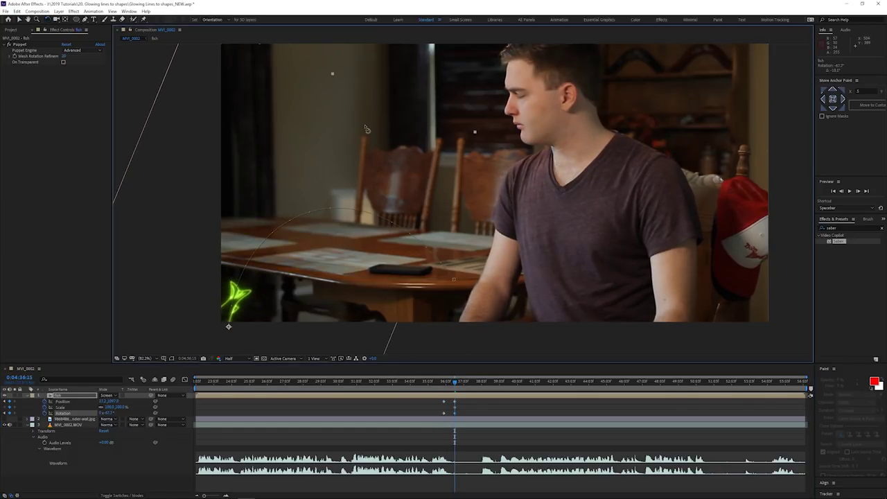
key(v)
Move Black Solid 1 slightly down inside the fish pre-composition to align the fish with its motion path in MVI_0002
drag(454, 384, 449, 385)
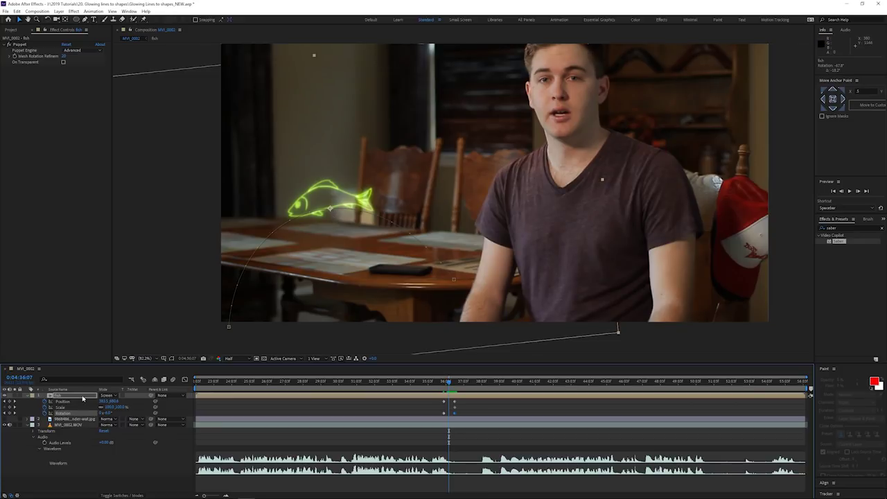
double_click(82, 396)
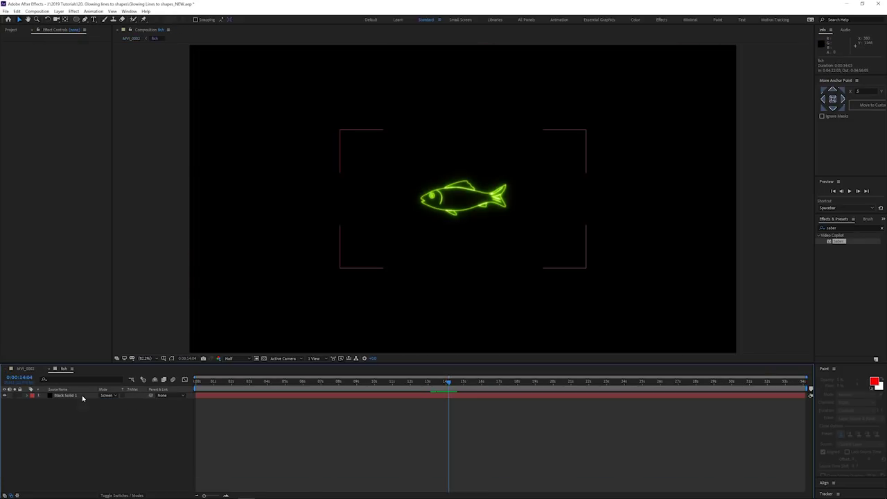
click(466, 206)
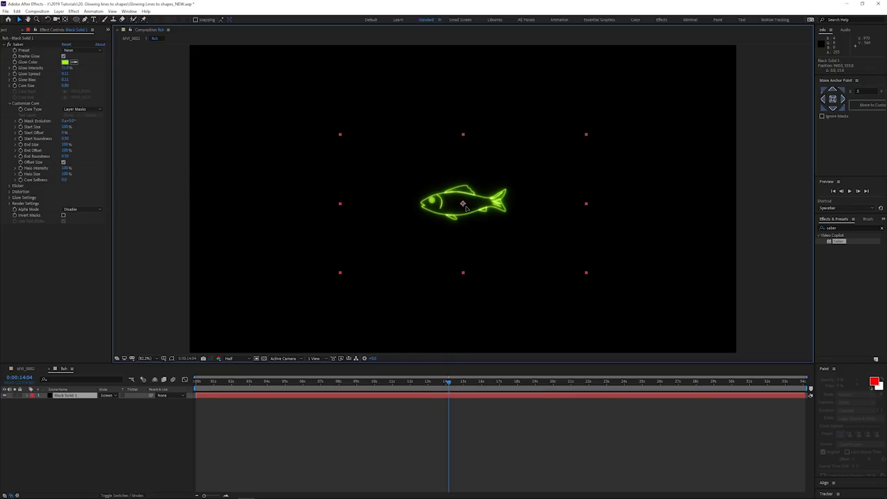
click(25, 368)
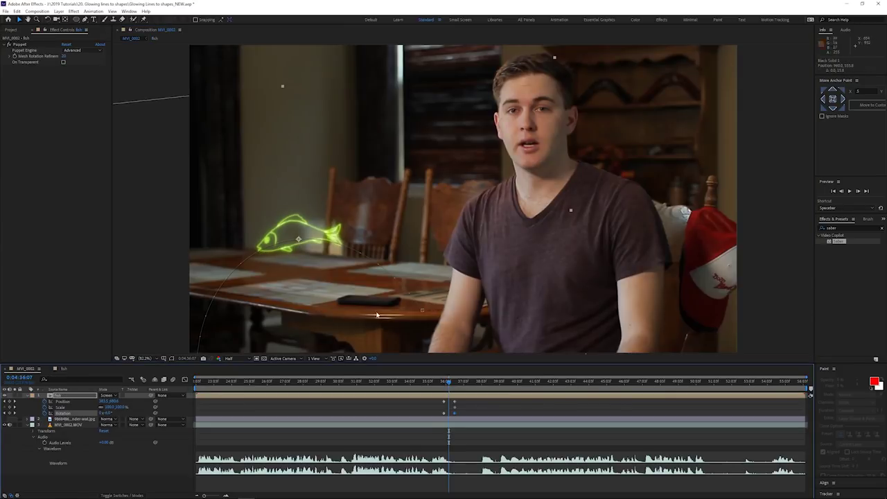
click(64, 368)
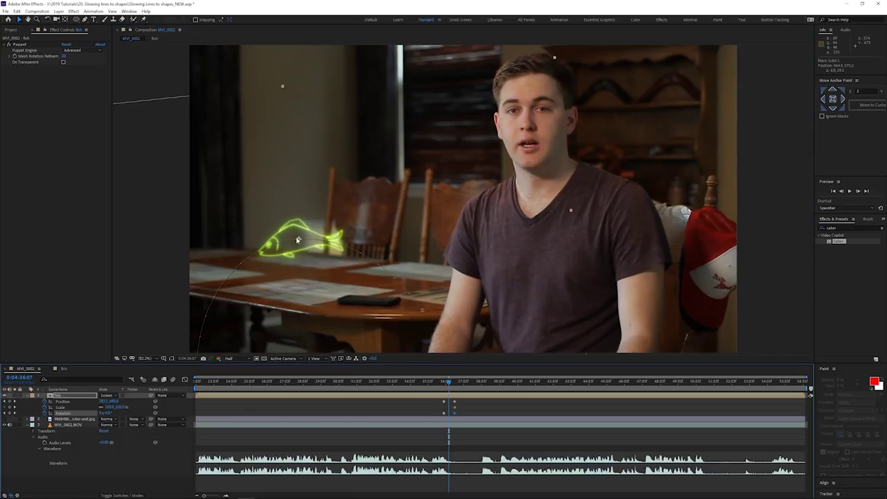
Rotate the fish more steeply at the start and end keyframes of its jump, and preview the motion
drag(449, 385, 445, 384)
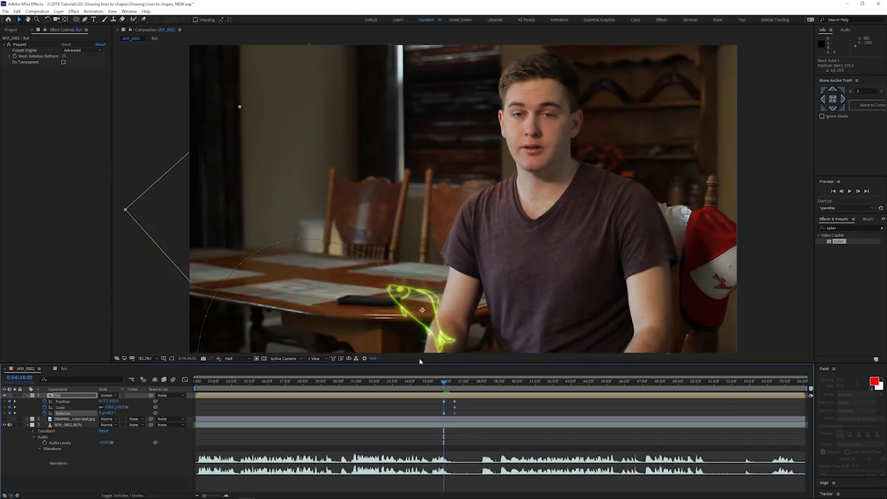
drag(420, 279, 423, 279)
drag(444, 383, 452, 382)
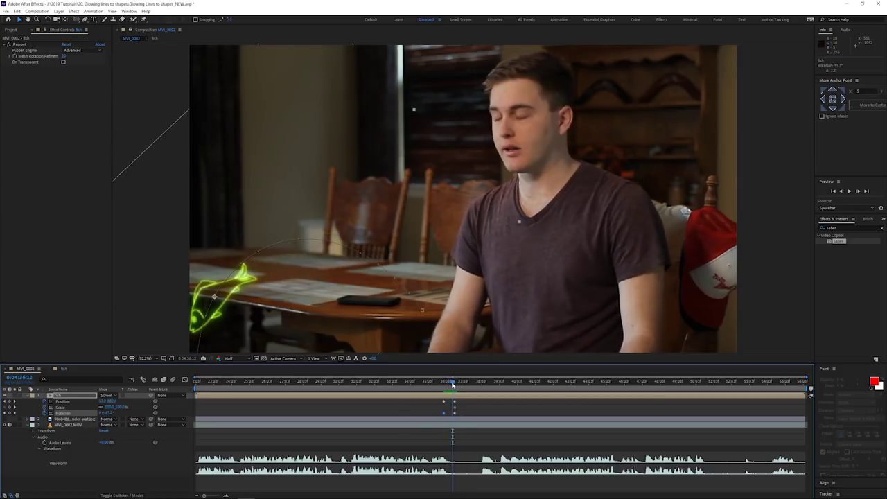
drag(451, 384, 441, 383)
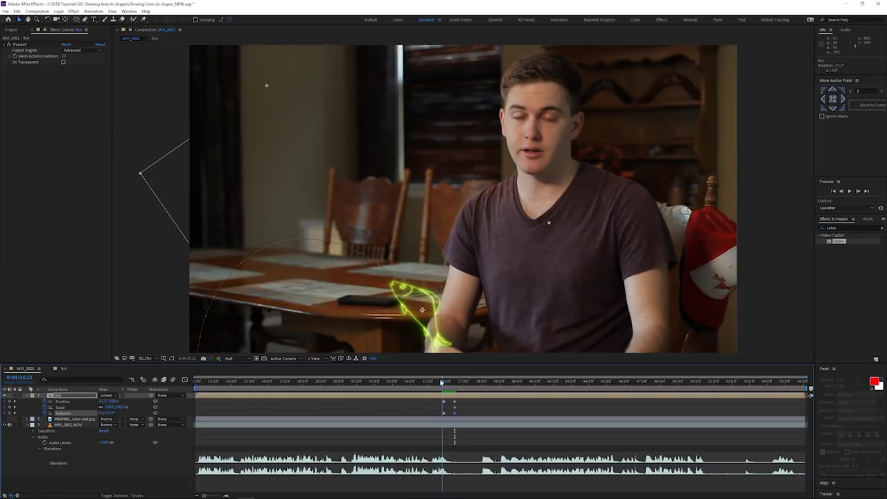
key(Page_Up)
key(Page_Up)
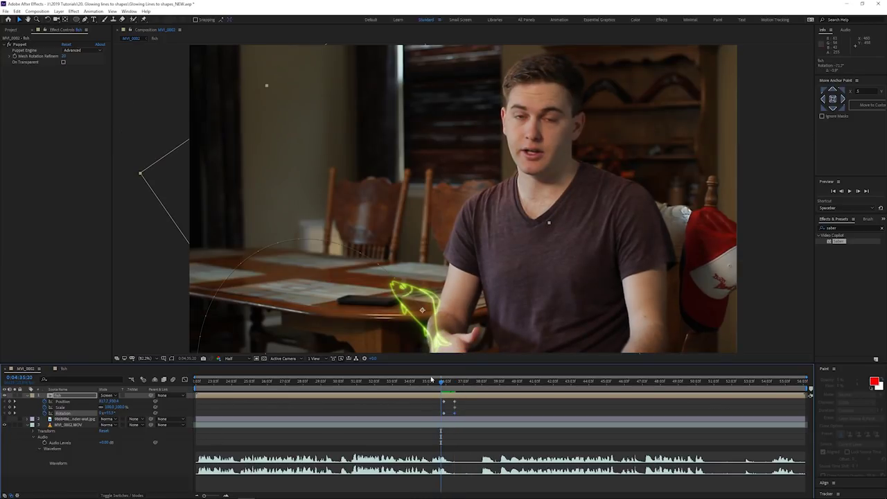
drag(441, 383, 437, 384)
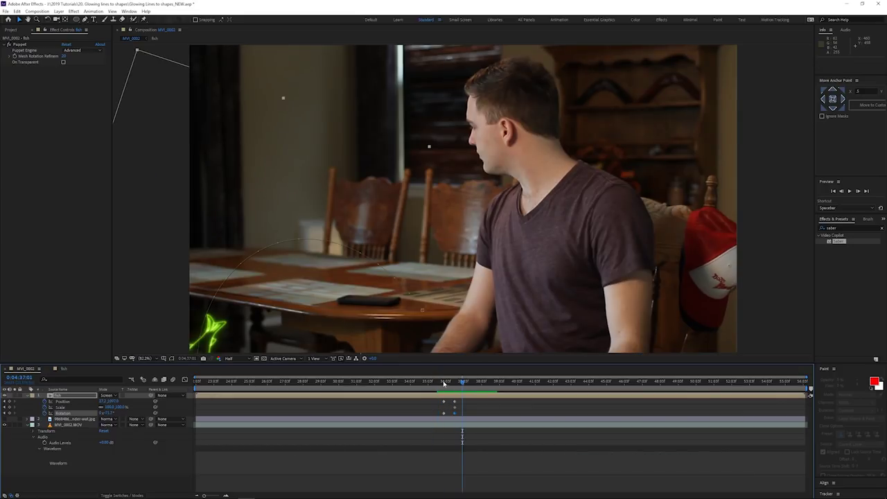
Lower the fish's start position at 0:04:36:00 below the forearm and pull its path handle upward to raise the arc
drag(444, 383, 444, 385)
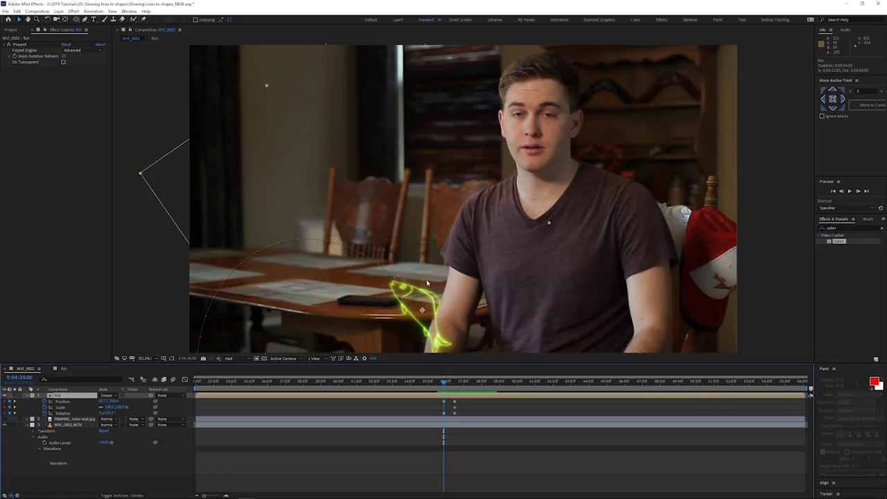
drag(415, 230, 448, 271)
drag(367, 224, 364, 181)
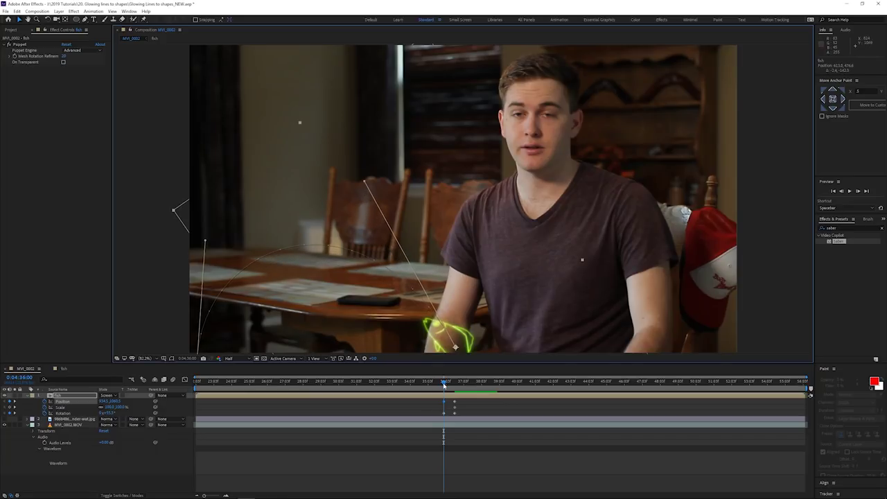
Move the fish's ending position, scale and rotation keyframes to 0:04:36:19 and preview the slower jump
drag(463, 399, 456, 415)
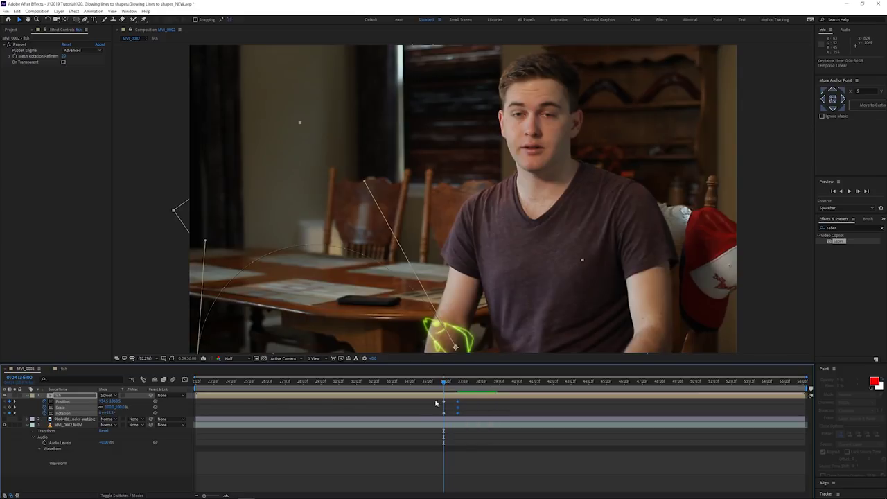
click(421, 459)
click(439, 381)
key(space)
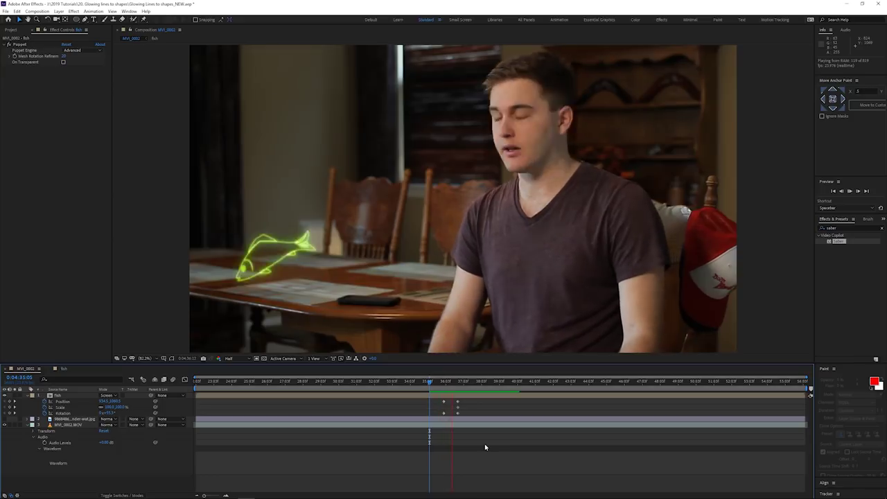
Duplicate the MVI_0002.MOV footage layer and place the copy above the fish layer
drag(443, 382, 450, 383)
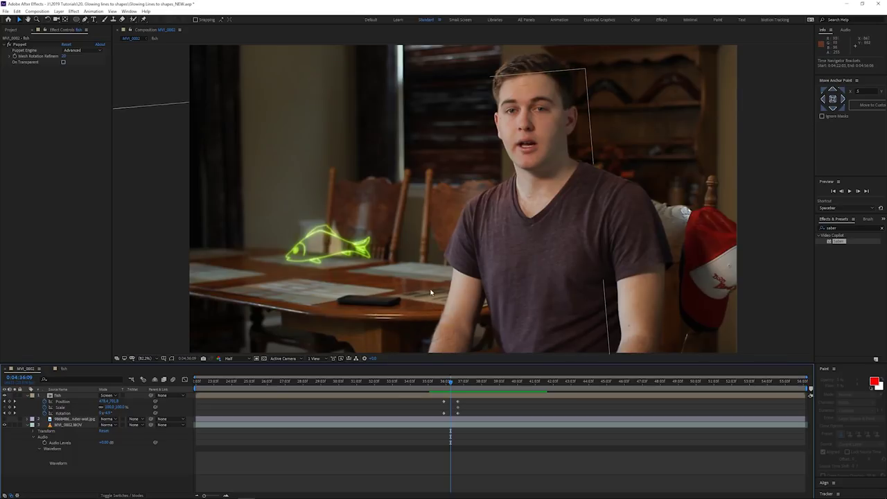
drag(451, 382, 446, 385)
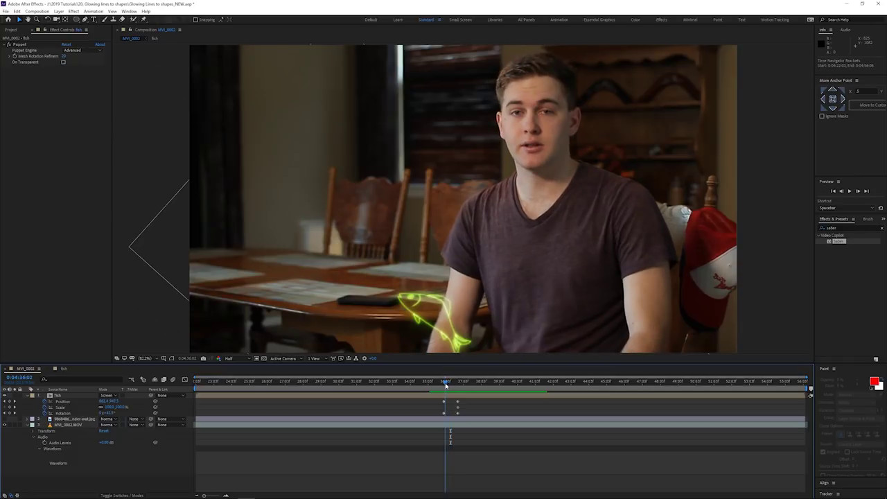
click(79, 424)
key(ctrl+d)
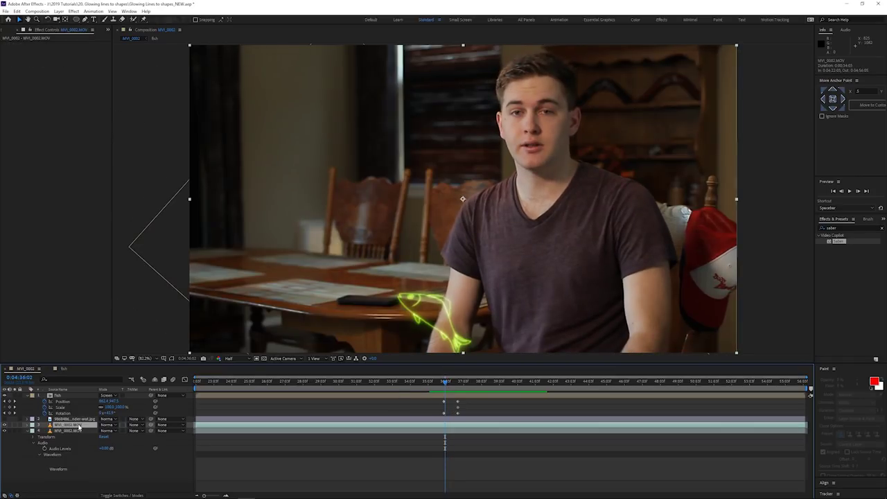
drag(78, 391, 79, 394)
Draw a Pen mask on the top footage copy, tracing the tabletop from the arm past the frame edge and continuing below the frame
key(g)
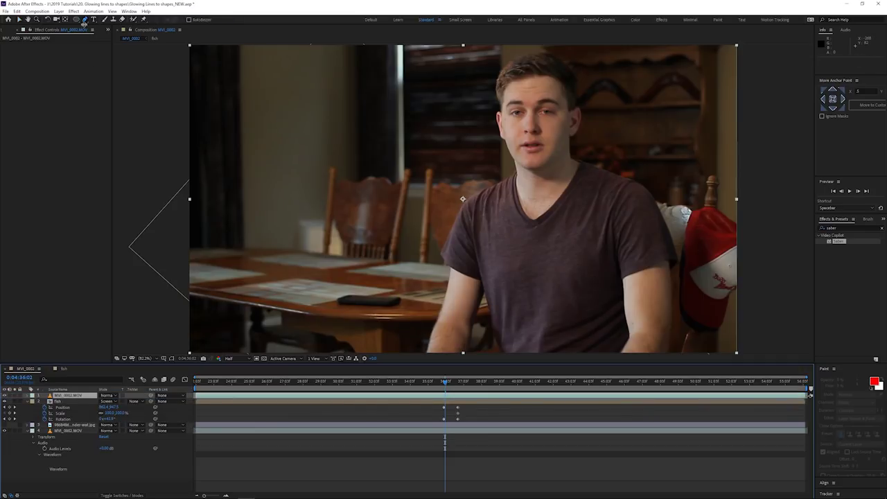
click(445, 286)
click(400, 292)
click(338, 283)
click(255, 271)
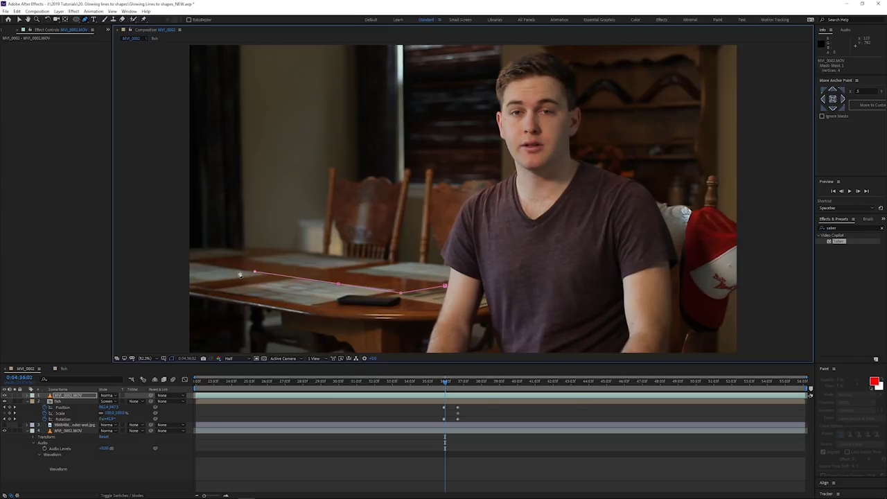
click(207, 265)
click(159, 254)
drag(215, 330, 207, 262)
click(139, 304)
click(244, 318)
click(444, 312)
click(481, 310)
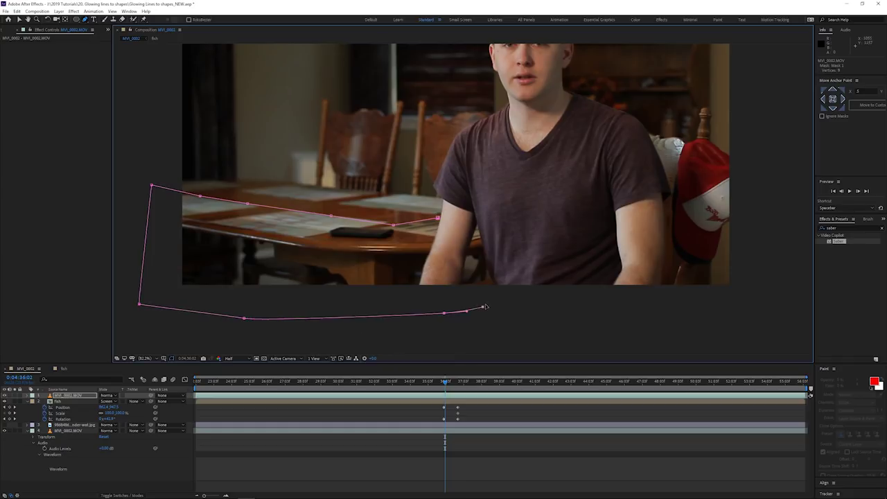
Close the mask by running it up through the shirt, over the upper arm and down the arm's edge to the tabletop
click(499, 208)
click(485, 180)
click(444, 200)
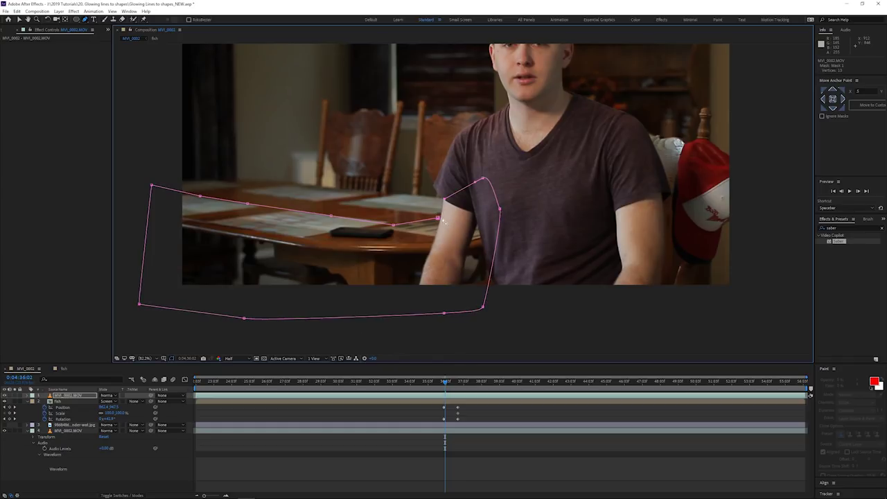
scroll(441, 220, up, 3)
click(445, 176)
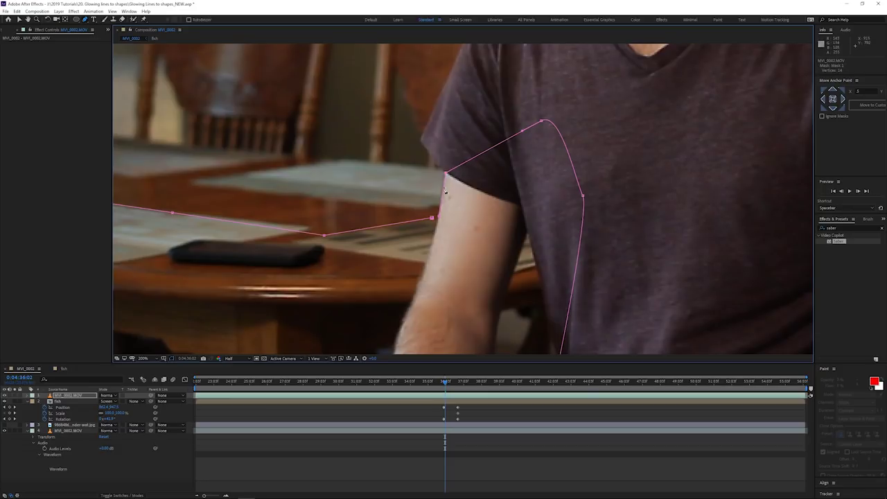
click(433, 219)
scroll(353, 260, down, 4)
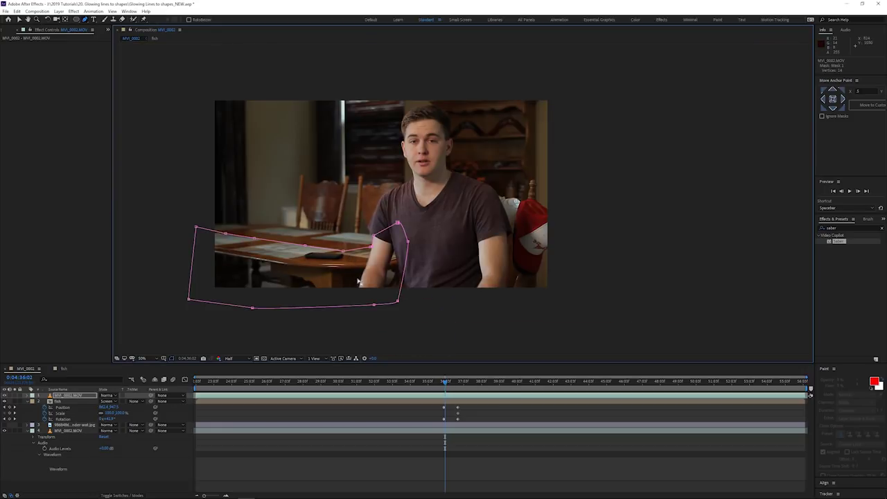
Fit the composition in the viewer and preview the fish's masked jump from 0:04:36:00
click(142, 359)
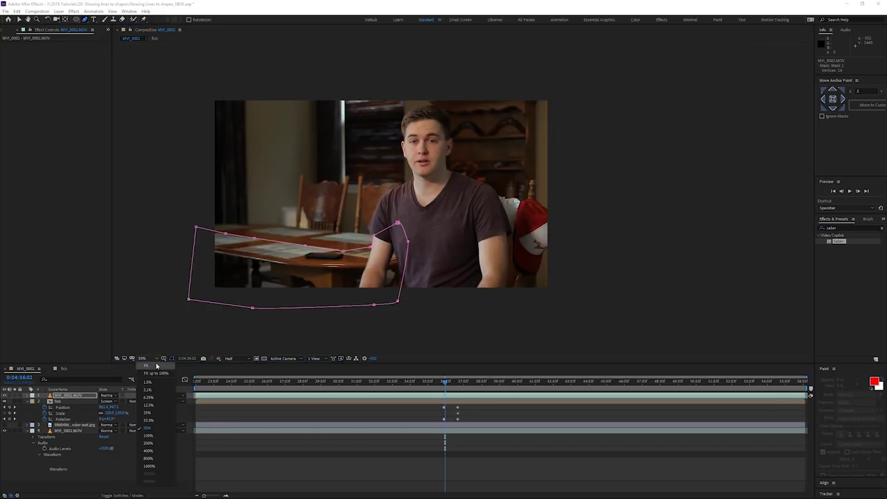
click(156, 366)
key(v)
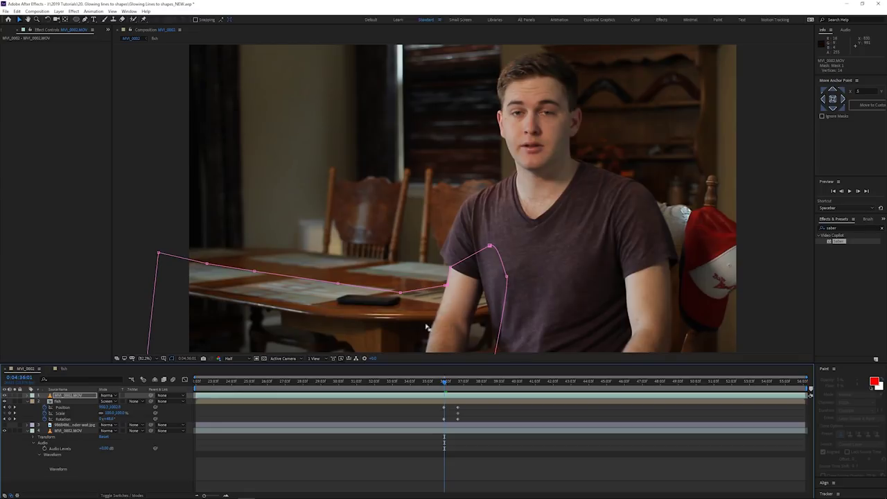
drag(446, 384, 444, 384)
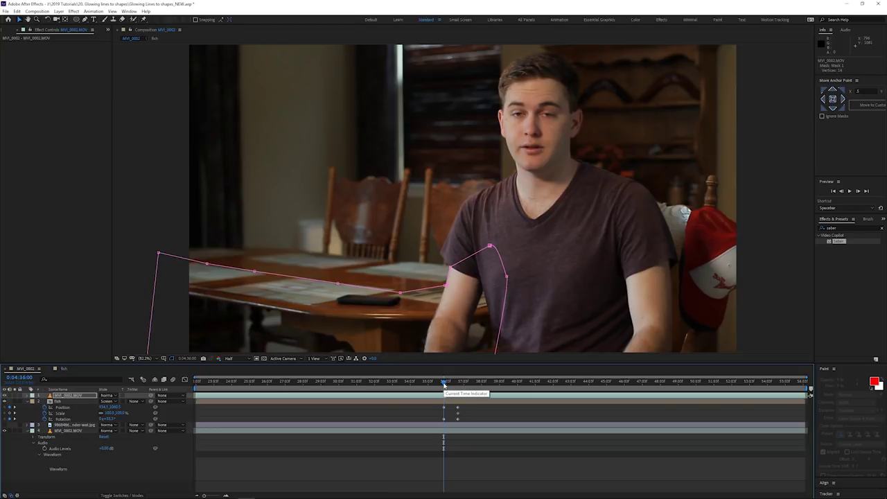
key(space)
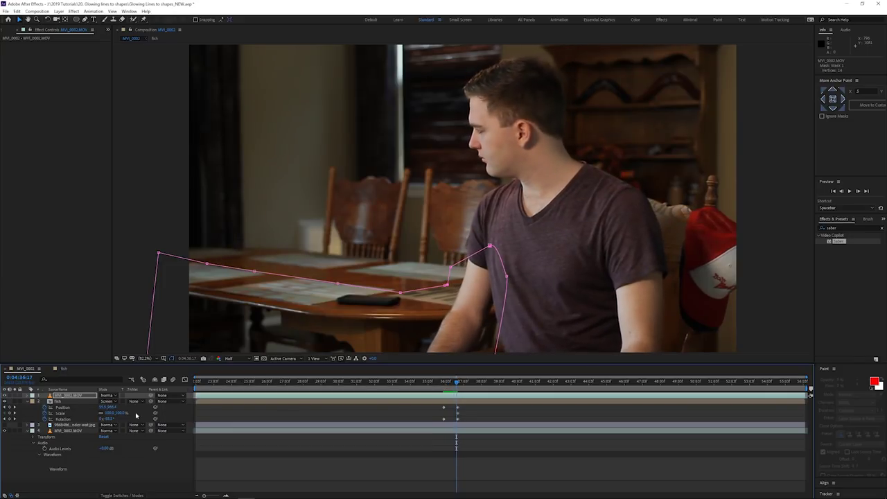
Feather the edge of the mask on the top MVI_0002.MOV layer slightly
click(72, 398)
key(m)
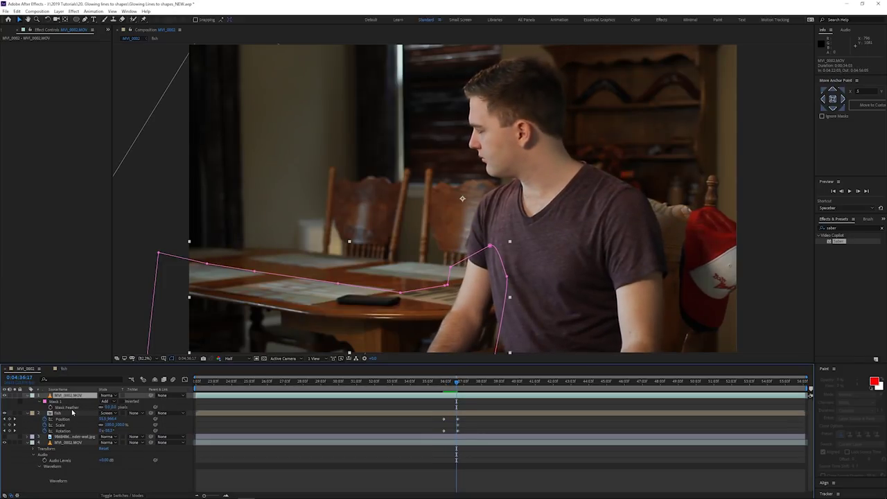
click(106, 407)
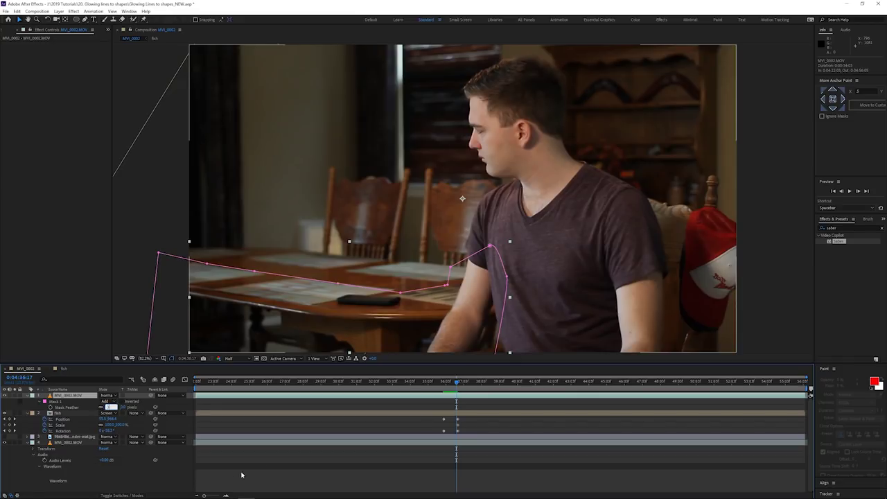
click(289, 461)
Step frame by frame through the fish's jump to examine how the mask hides it at the table and arm
key(Page_Up)
key(Page_Up)
key(Page_Up)
key(Page_Up)
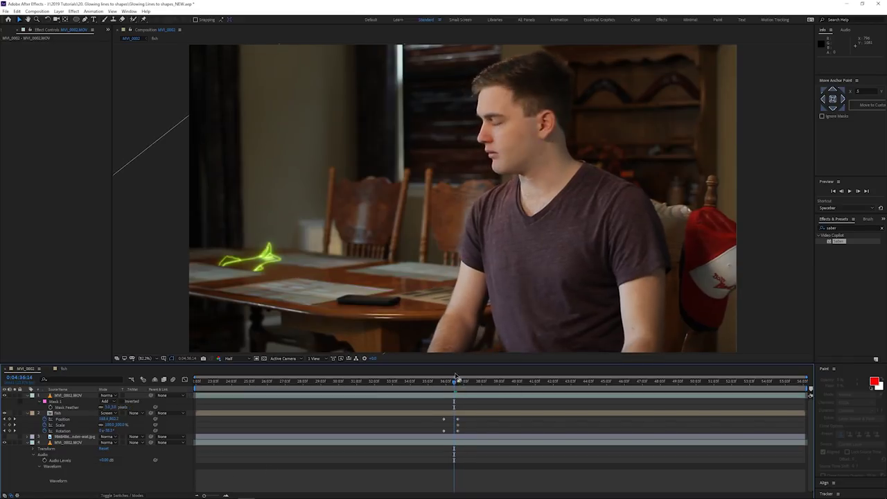
key(Page_Up)
key(Page_Up)
key(Page_Up)
key(Page_Up)
key(Page_Up)
key(Page_Up)
key(Page_Up)
key(Page_Up)
key(Page_Up)
key(Page_Up)
key(Page_Up)
key(Page_Up)
key(Page_Up)
key(Page_Up)
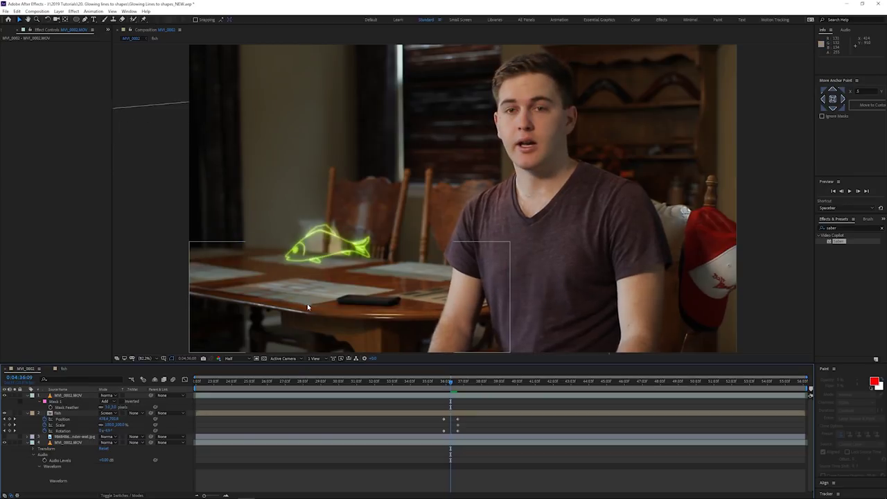
key(Page_Down)
key(Page_Down)
key(Page_Down)
key(Page_Down)
key(Page_Down)
key(Page_Down)
key(Page_Down)
key(Page_Down)
key(Page_Down)
key(Page_Down)
key(Page_Down)
key(Page_Down)
key(Page_Down)
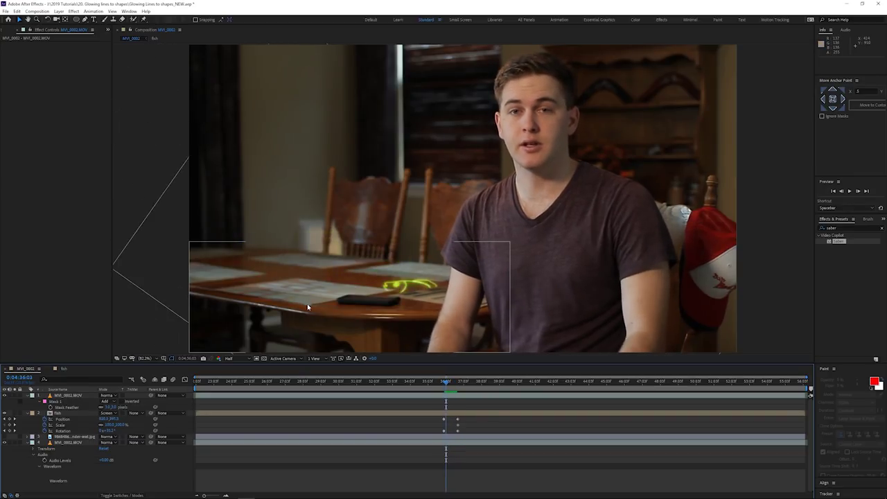
Play back the masked jump from 0:04:35:11 and return to 0:04:36:21
drag(444, 381, 434, 381)
key(space)
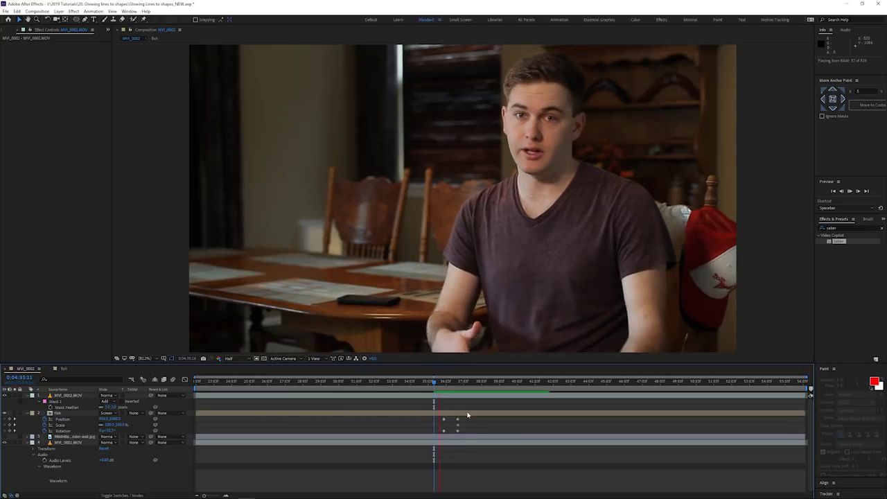
key(space)
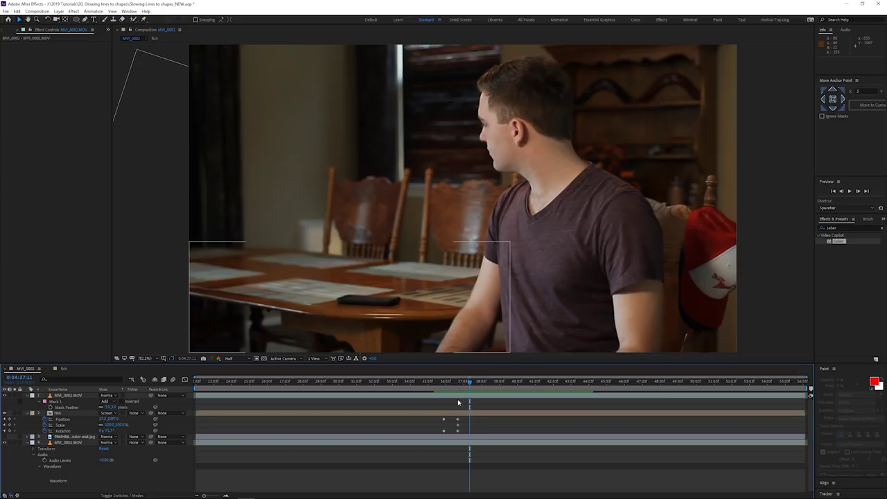
click(431, 382)
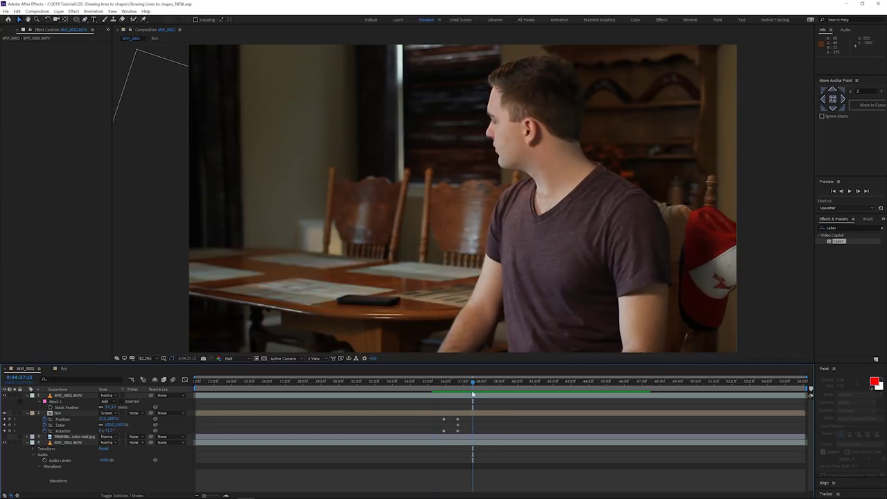
click(459, 382)
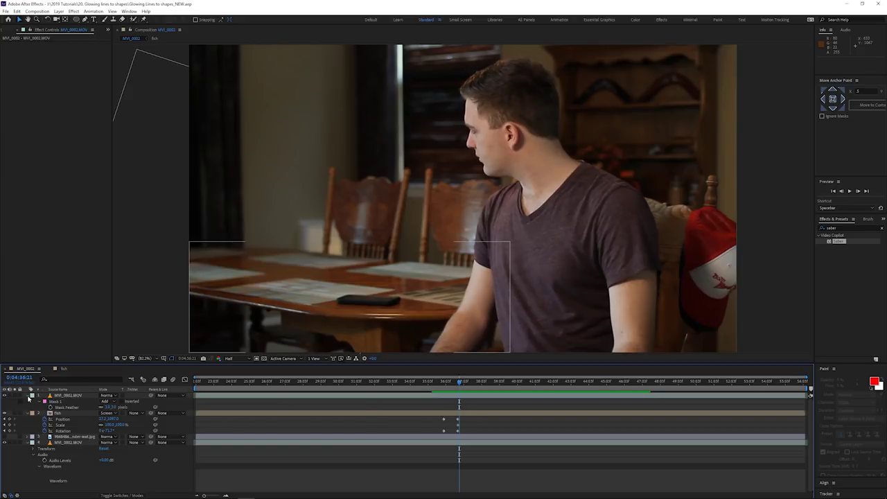
Collapse the layers' open properties and lock every layer except the bottom MVI_0002.MOV footage
click(29, 396)
click(29, 402)
click(29, 414)
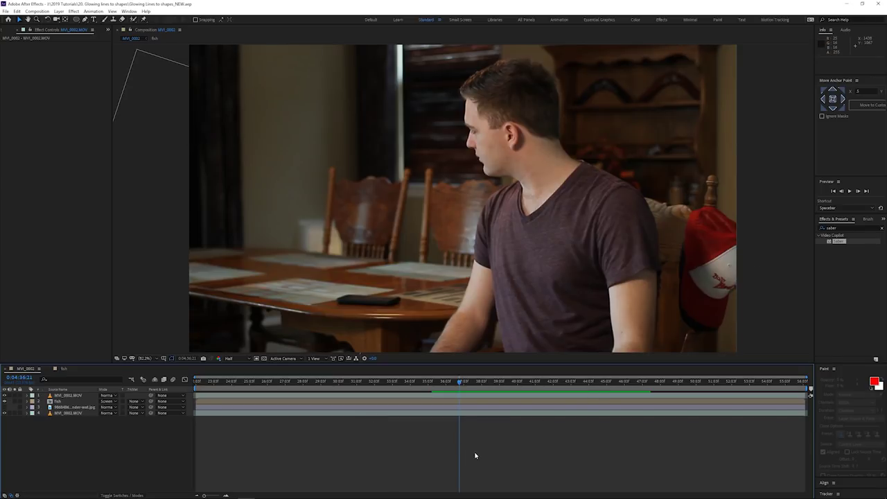
click(328, 466)
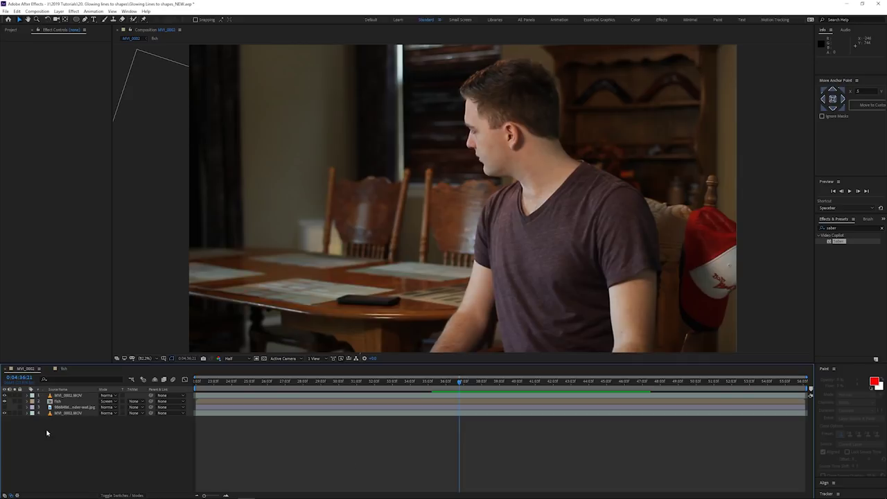
drag(20, 396, 20, 417)
click(21, 414)
Duplicate the unlocked MVI_0002.MOV footage layer and move the copy to the top of the layer stack
click(69, 414)
key(ctrl+d)
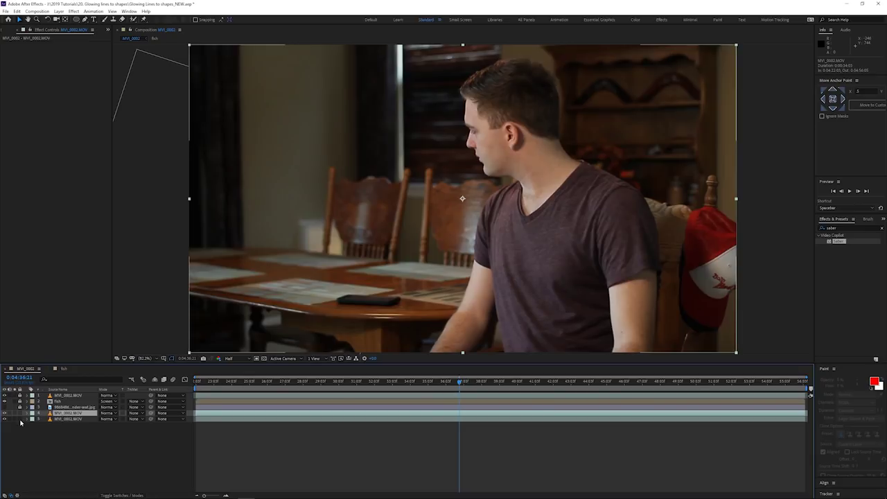
drag(77, 414, 75, 395)
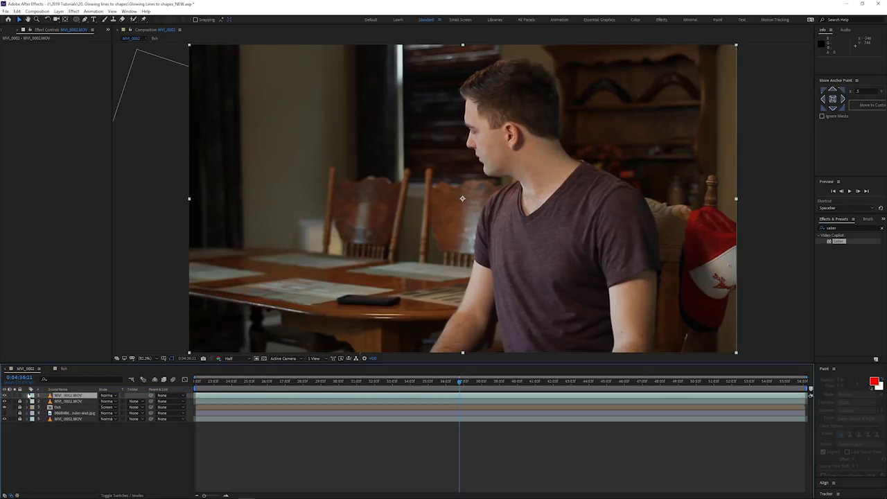
Open the new footage copy in its own Layer viewer and widen that viewer beside the composition view
double_click(69, 396)
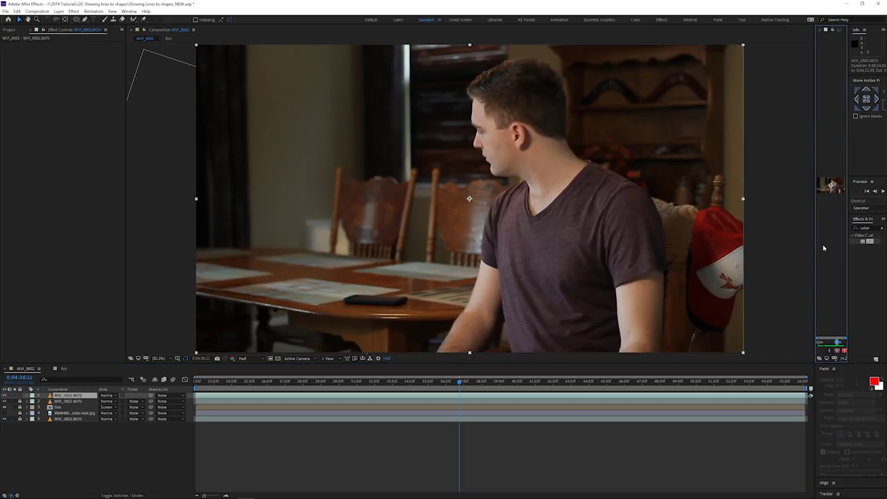
drag(814, 238, 454, 239)
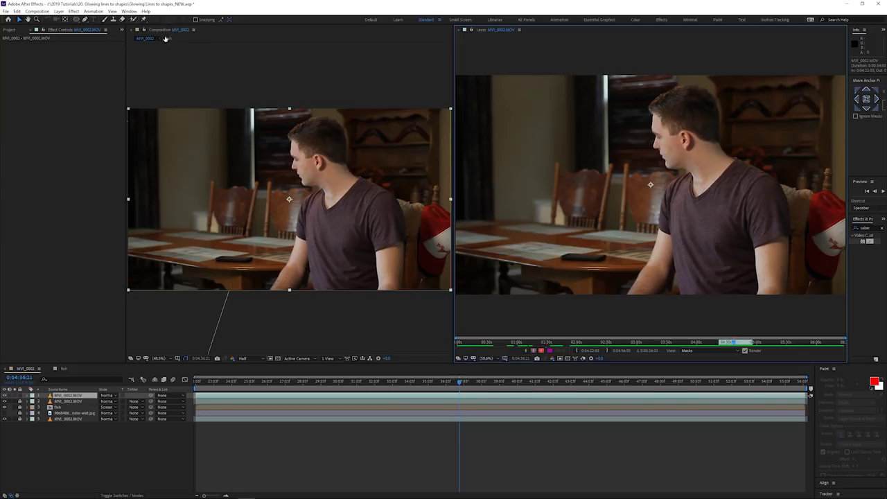
drag(847, 174, 814, 174)
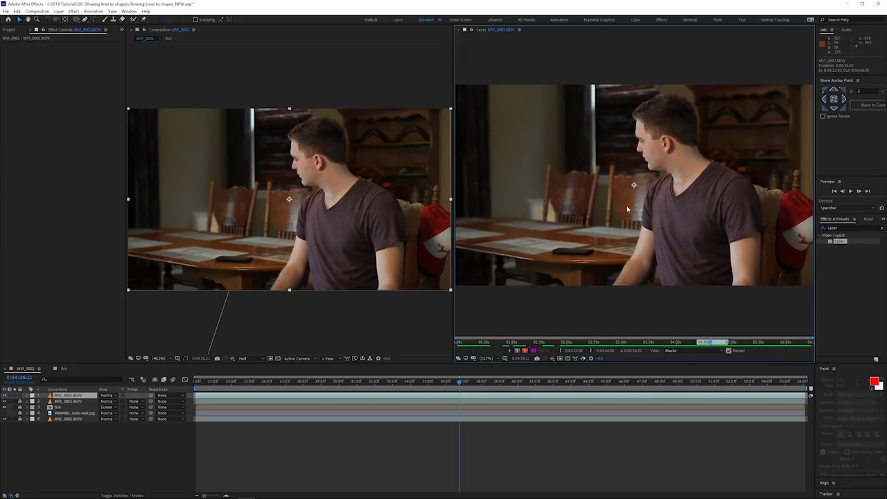
Activate the Brush tool for the footage copy and keep the paint duration at Single Frame
click(104, 20)
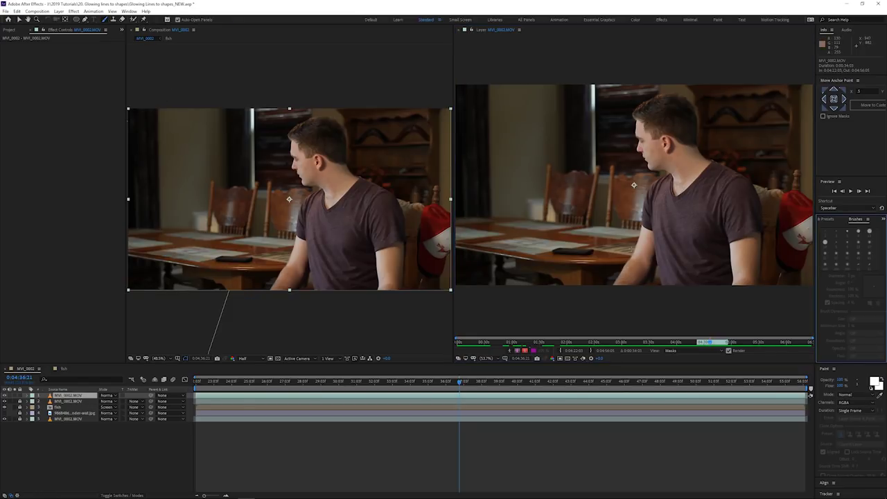
scroll(623, 245, up, 2)
drag(554, 209, 588, 222)
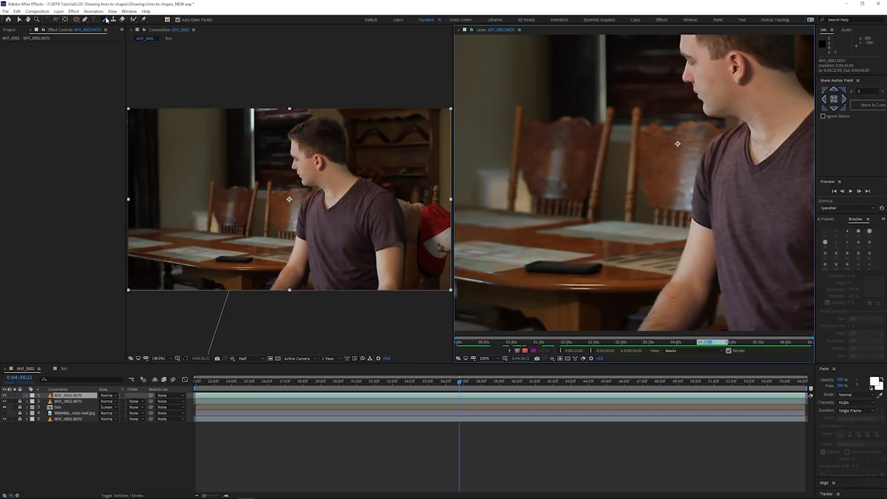
click(858, 411)
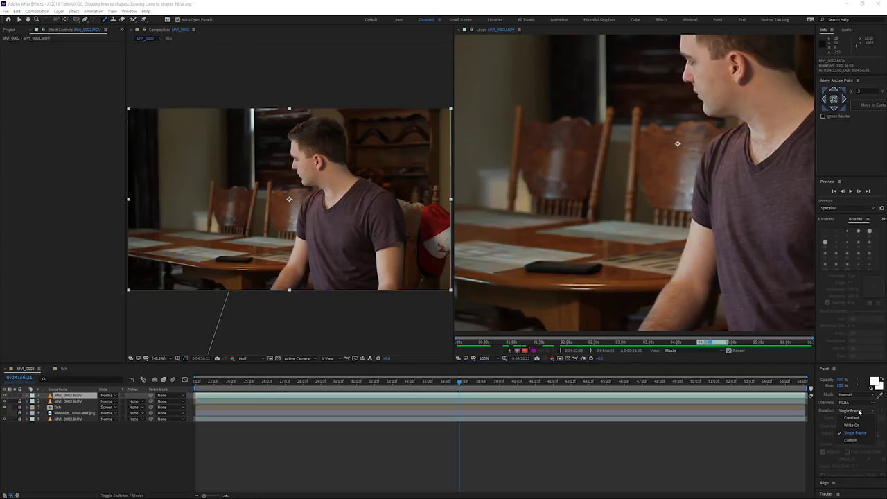
click(859, 407)
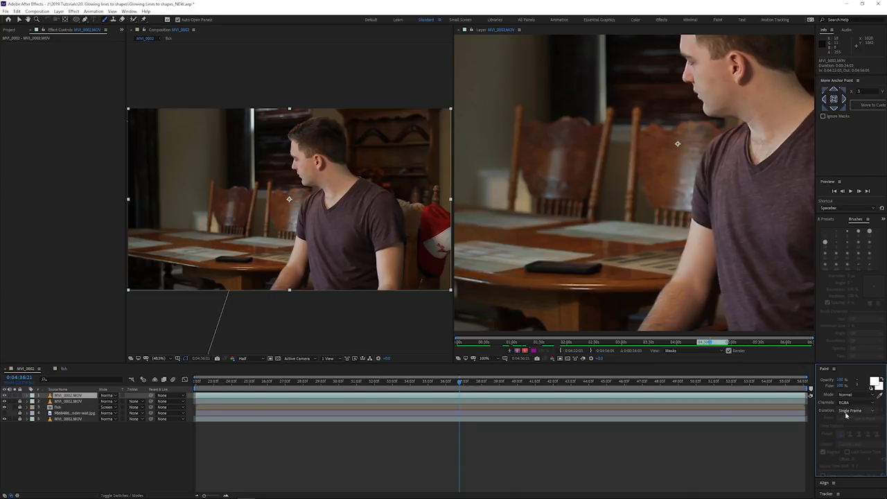
Undo the stray paint stroke on the footage copy and display the brush size settings
click(723, 299)
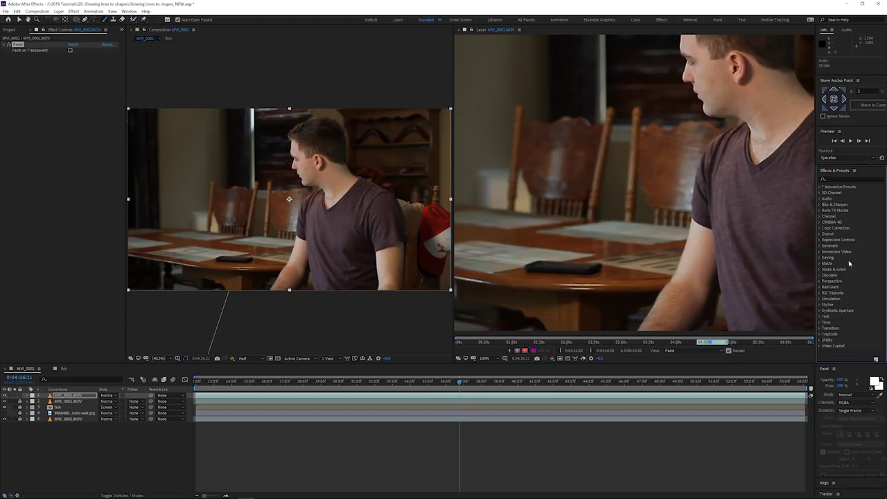
click(129, 12)
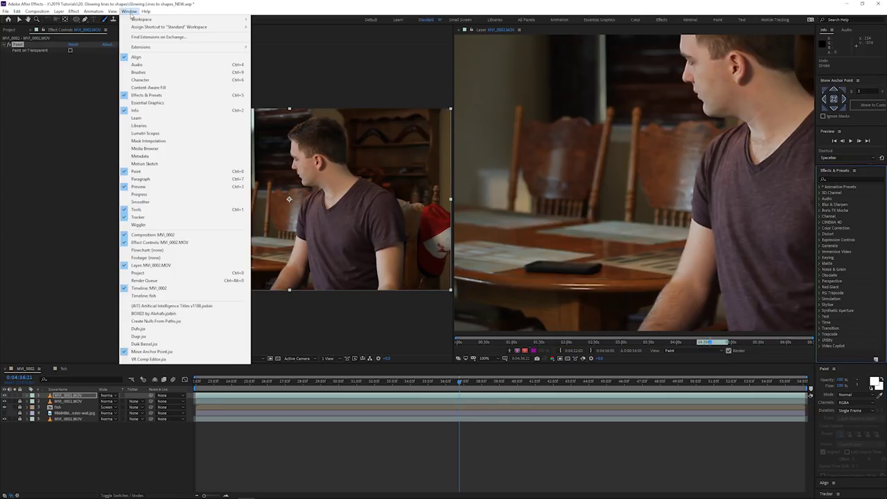
click(138, 72)
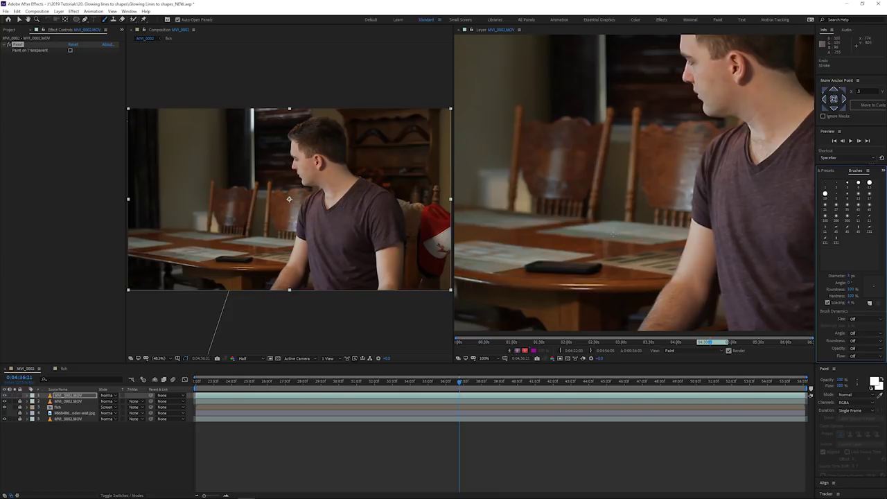
Try two short brush strokes above the tabletop in the Layer viewer and undo both
mouse_move(615, 219)
mouse_down()
mouse_move(585, 220)
mouse_move(617, 232)
mouse_up()
key(ctrl+z)
mouse_move(624, 208)
mouse_down()
mouse_move(628, 241)
mouse_move(646, 224)
mouse_up()
key(ctrl+z)
Adjust the brush diameter, then paint a small test stroke near the phone on the tabletop at 0:04:36:03
click(852, 276)
key(Return)
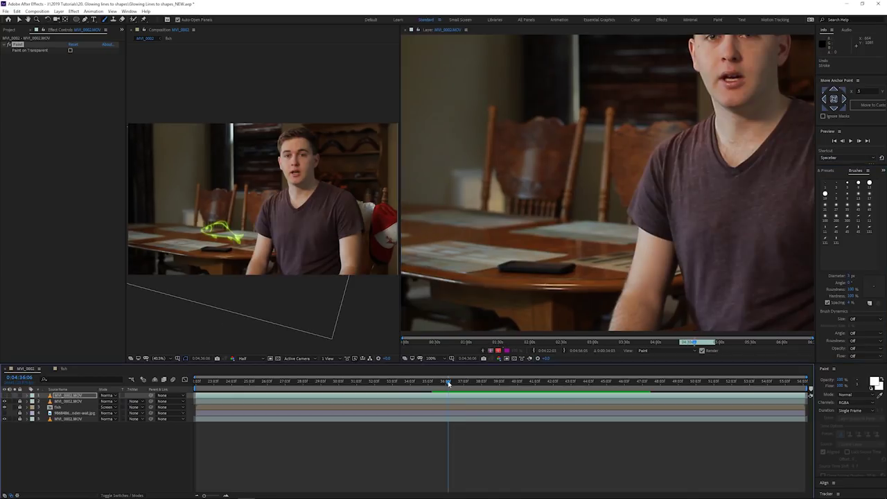
drag(445, 382, 446, 383)
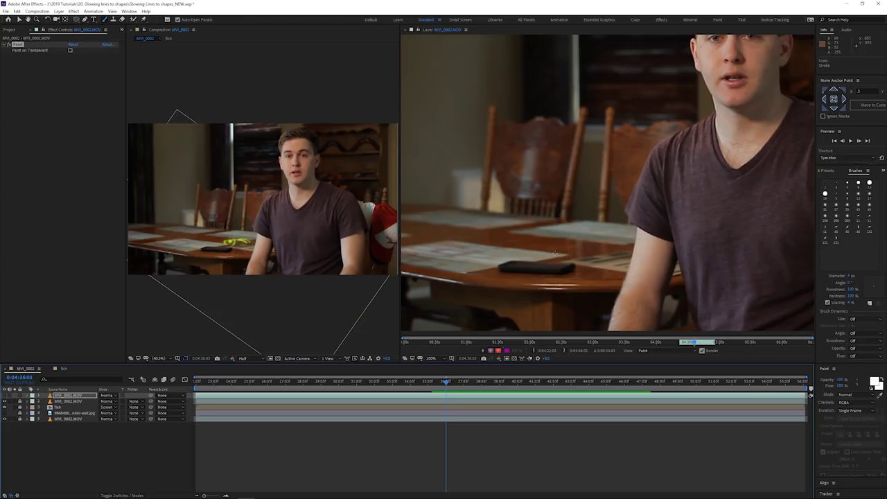
drag(568, 262, 572, 262)
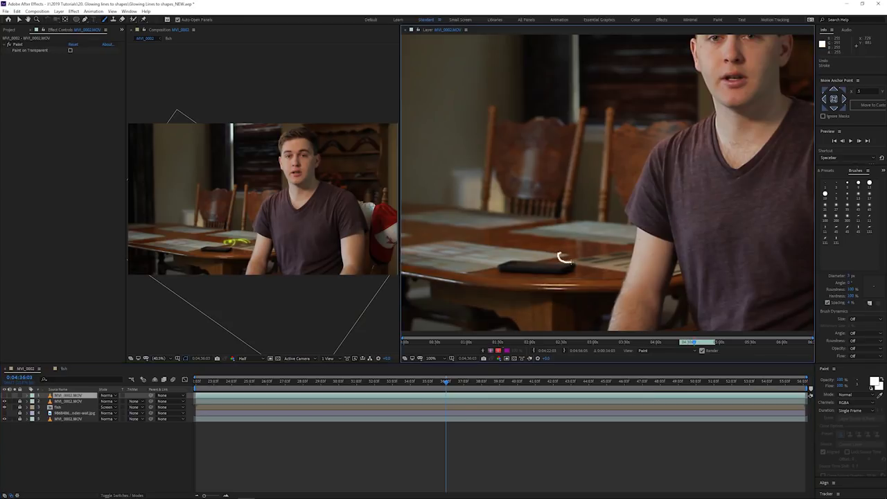
Move the painted footage copy beneath the Fish layer in the layer stack
click(4, 396)
drag(63, 395, 63, 414)
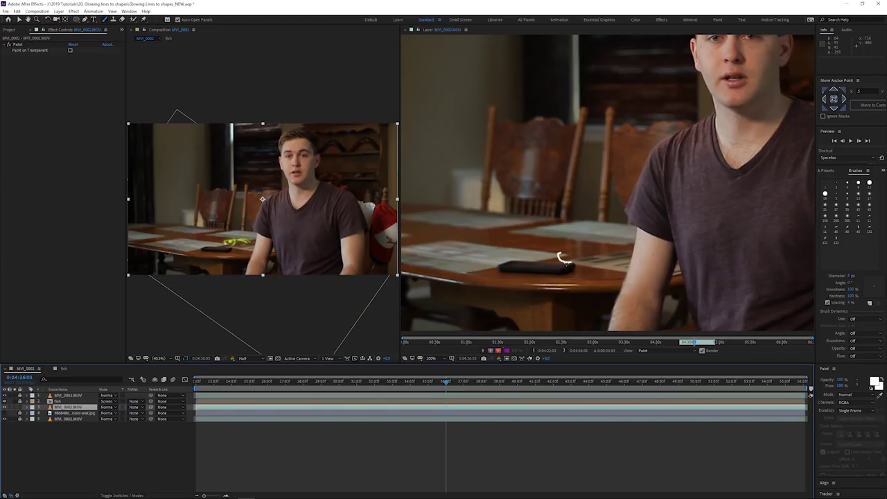
drag(63, 396, 65, 412)
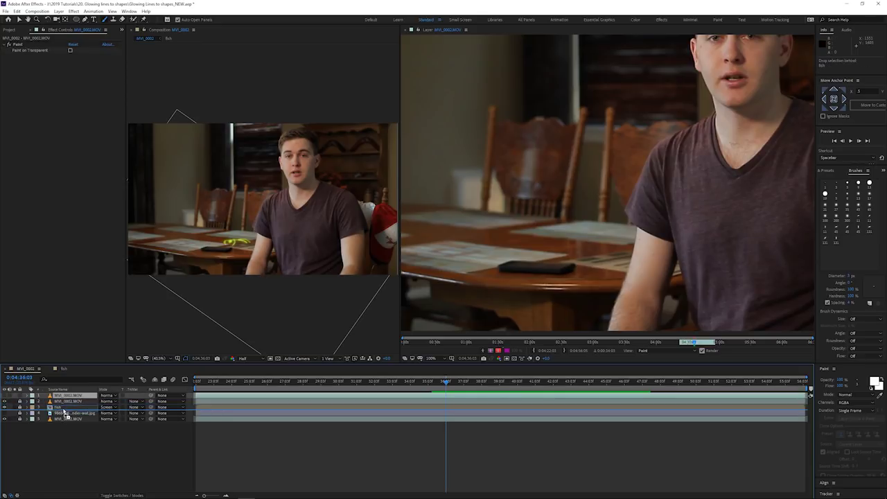
Paint white curved ripple strokes around the fish's tabletop entry point on frame 0:04:36:03
mouse_move(550, 249)
mouse_down()
mouse_move(551, 266)
mouse_move(580, 268)
mouse_up()
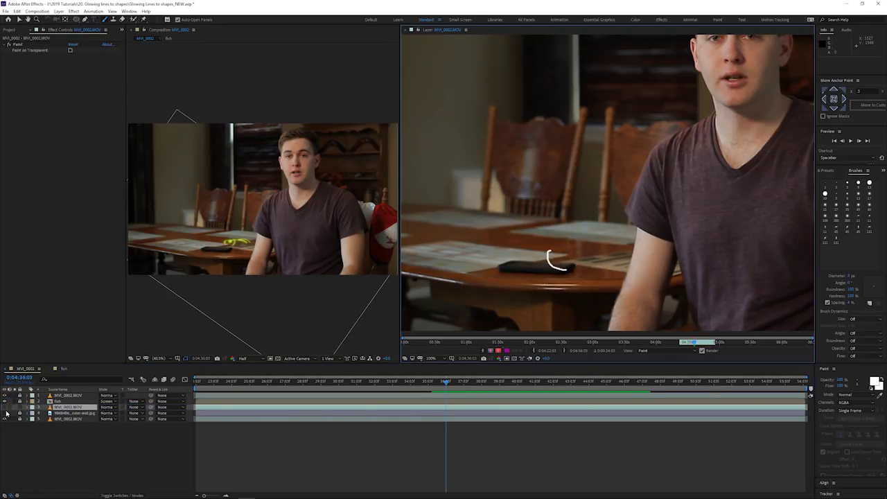
key(v)
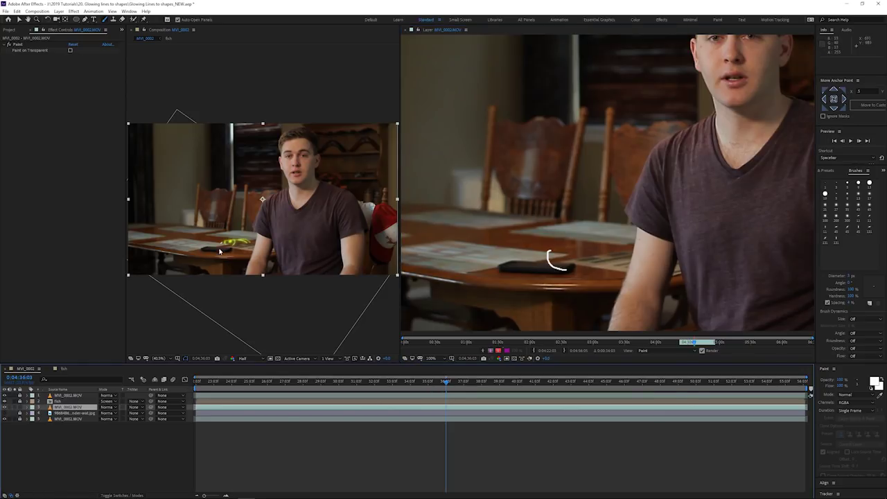
drag(602, 264, 596, 266)
drag(549, 237, 545, 253)
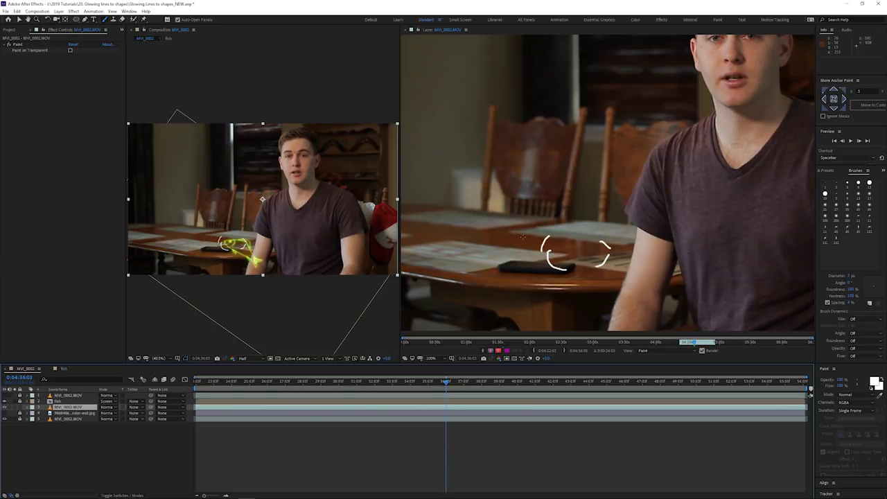
Continue the short ripple strokes beside the phone frame by frame from 0:04:36:04 to 0:04:36:06
key(Page_Down)
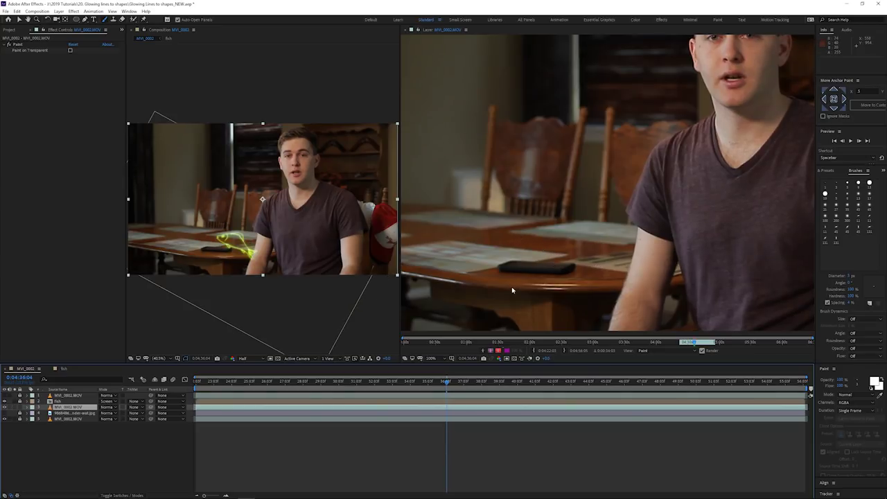
drag(532, 251, 541, 271)
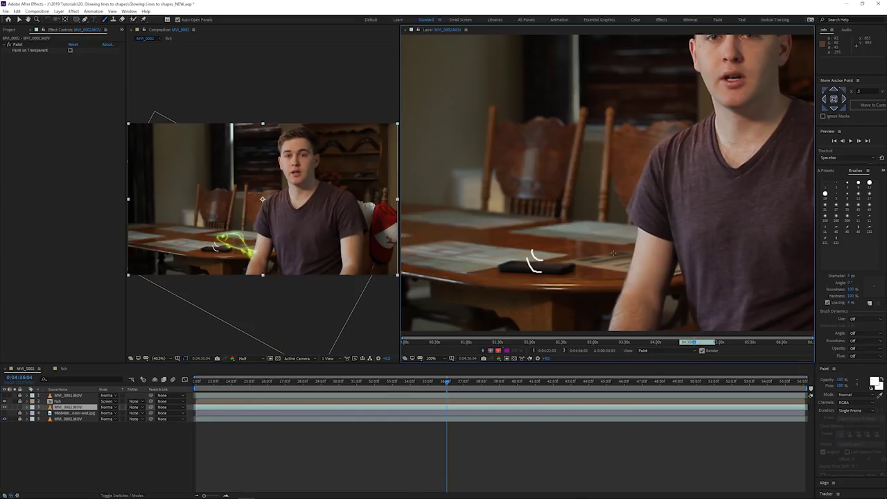
key(Page_Down)
key(Page_Down)
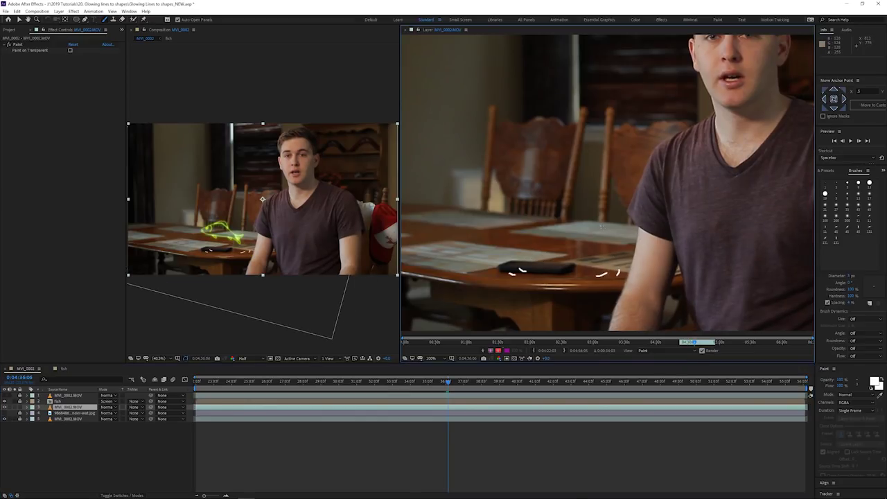
Advance to frame 0:04:36:12 and paint curved ripple strokes on the far end of the tabletop, beneath the fish
key(Page_Down)
key(Page_Down)
key(Page_Down)
key(Page_Down)
key(Page_Down)
key(Page_Down)
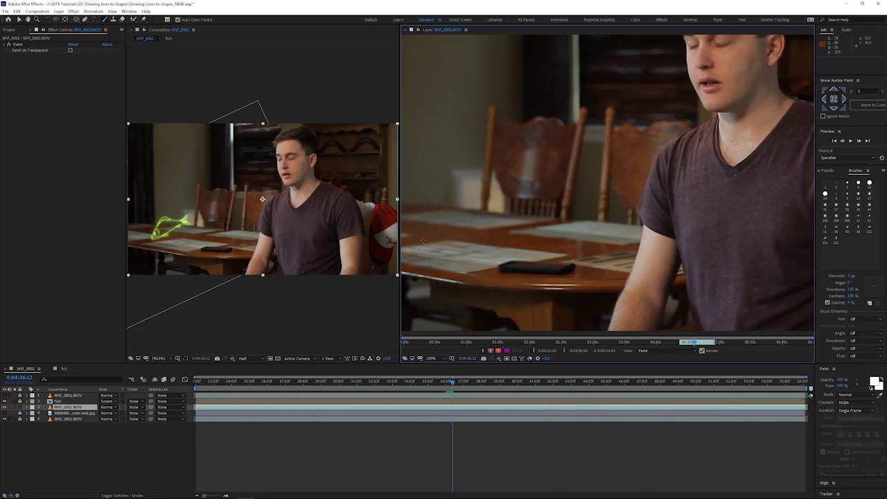
drag(454, 231, 581, 247)
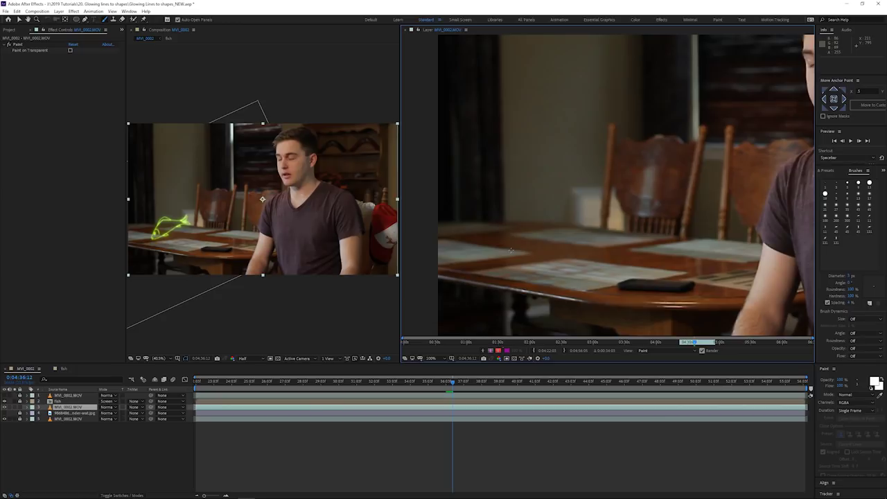
drag(499, 244, 539, 267)
Paint progressively shifted ripple strokes on the tabletop over the following frames up to 0:04:36:15
key(Page_Down)
drag(498, 259, 518, 265)
drag(508, 269, 537, 276)
drag(575, 240, 576, 251)
key(Page_Down)
drag(520, 269, 549, 276)
key(Page_Down)
drag(609, 244, 610, 249)
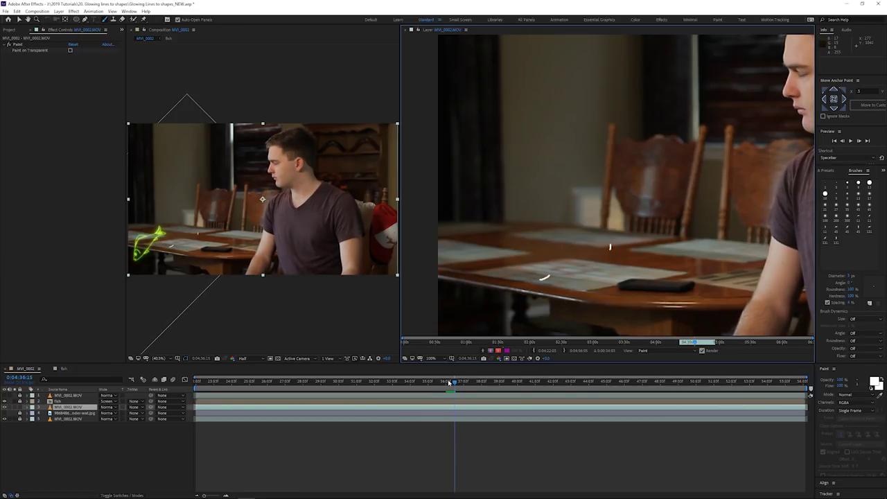
Return to 0:04:36:12, show the masked footage copy, and move the painted copy to the top of the layer stack
drag(454, 383, 451, 384)
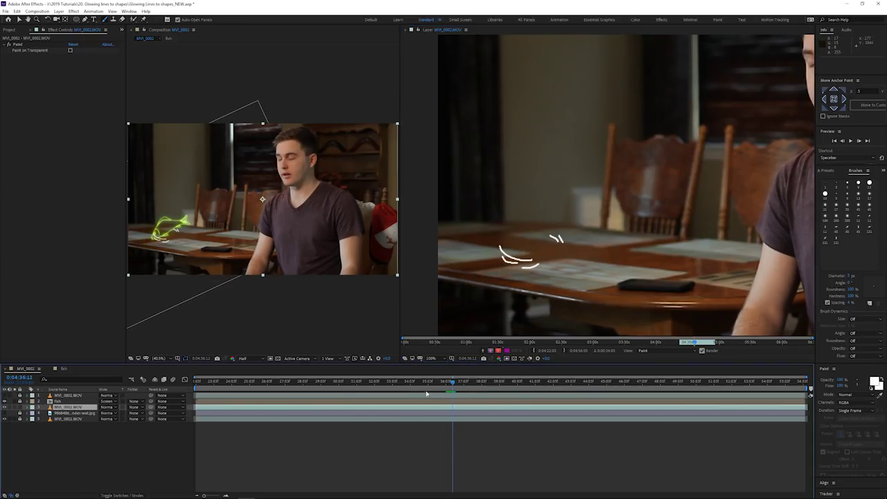
click(6, 396)
key(v)
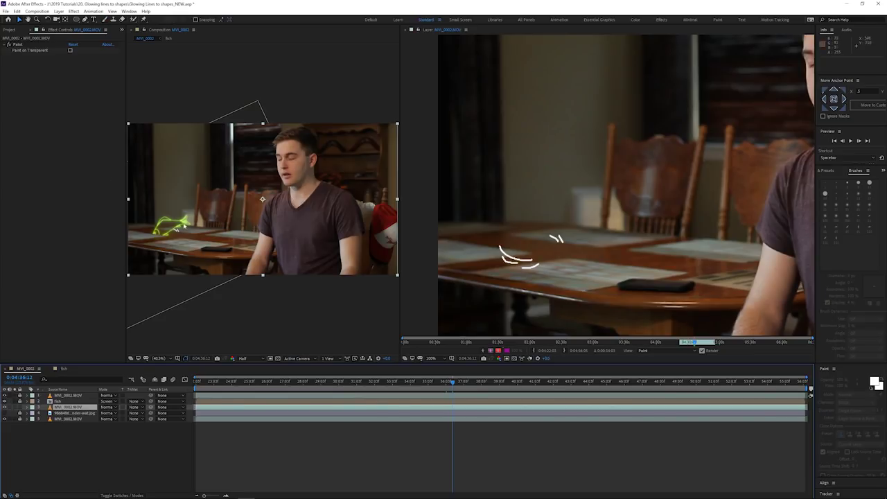
drag(66, 409, 70, 395)
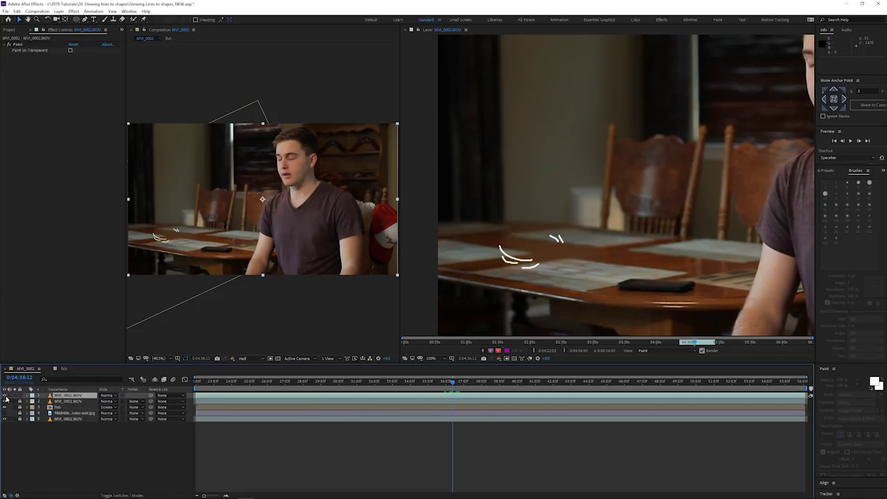
Search the effects for "glow" and apply the Stylize Glow effect to the painted footage copy
click(830, 171)
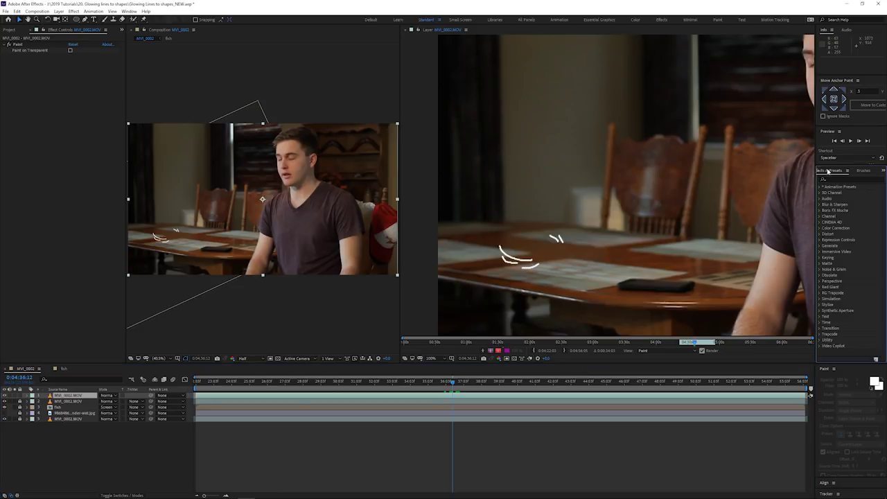
click(838, 179)
text(glo)
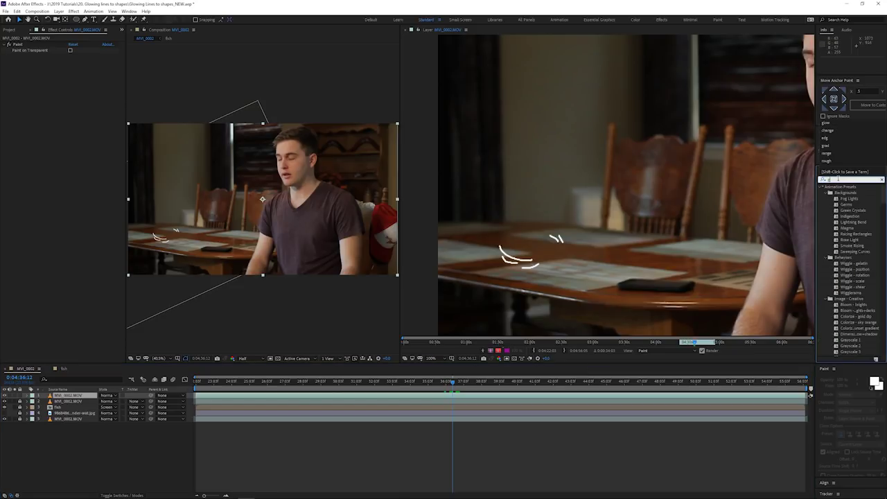
text(w)
drag(844, 233, 76, 396)
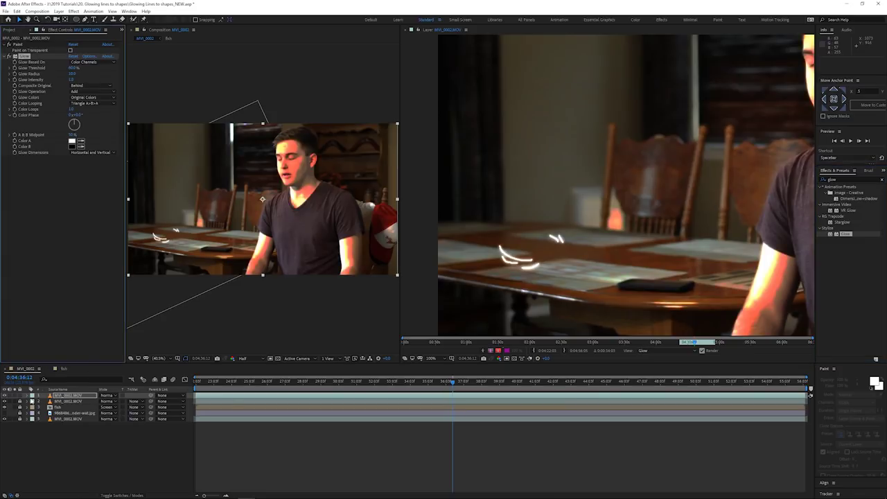
Expand the painted copy's Paint effect and set Paint on Transparent to On, comparing it with Off
click(28, 397)
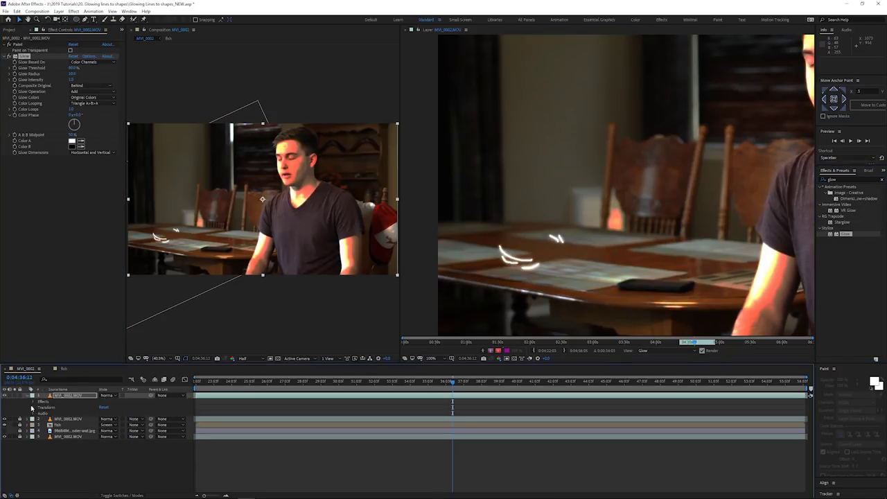
click(34, 402)
click(38, 408)
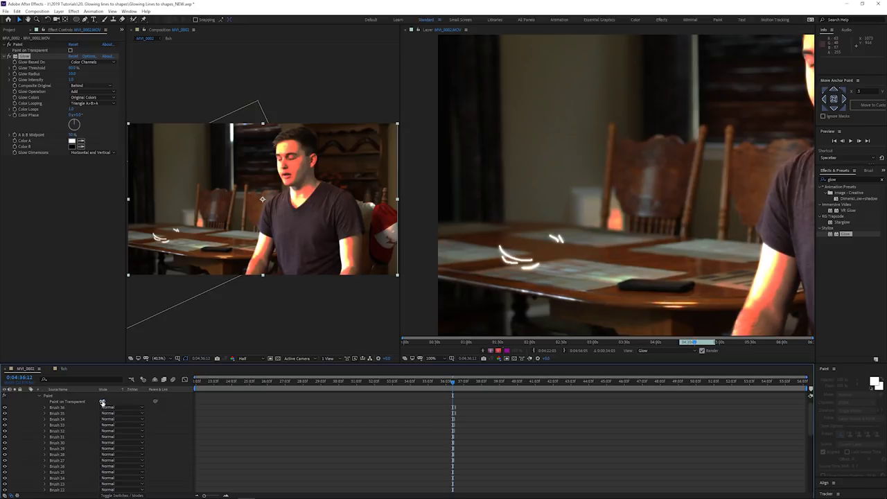
click(103, 403)
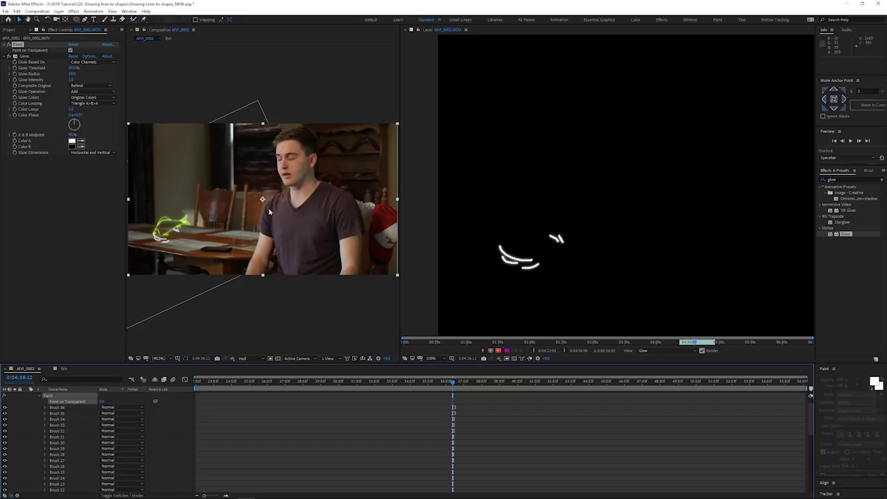
click(102, 402)
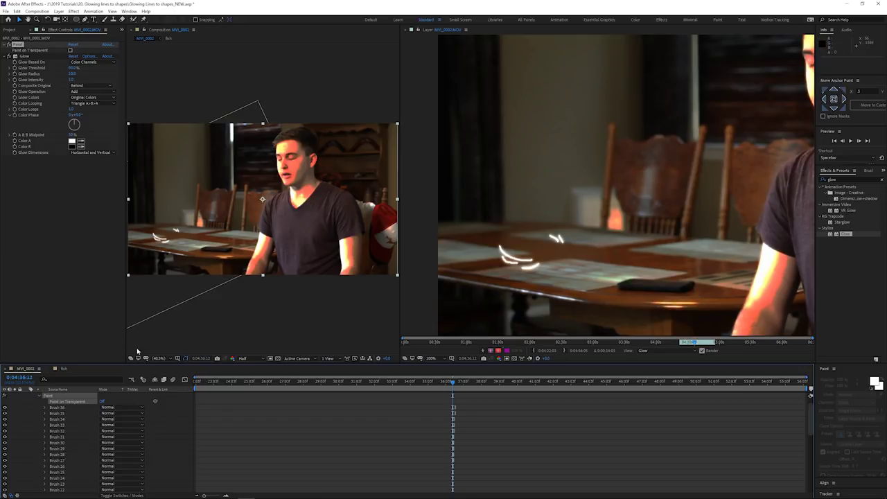
click(102, 402)
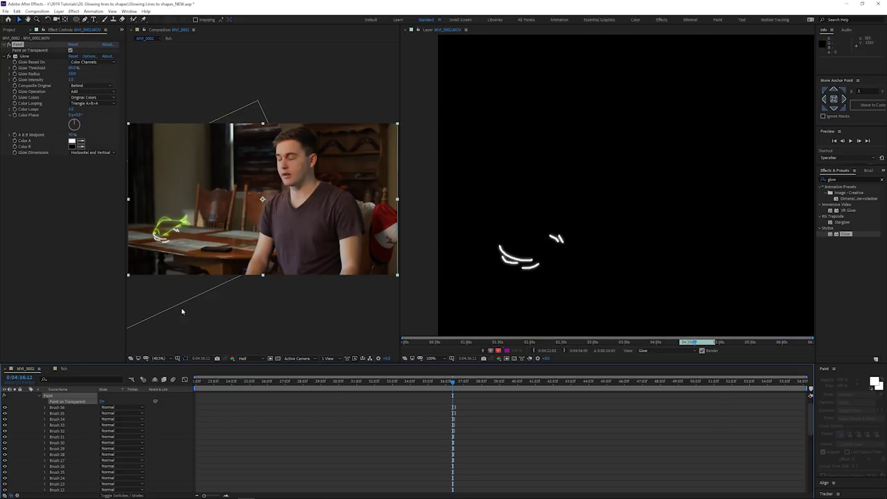
Set the Glow effect's Color A to a saturated blue
click(72, 142)
drag(186, 103, 185, 107)
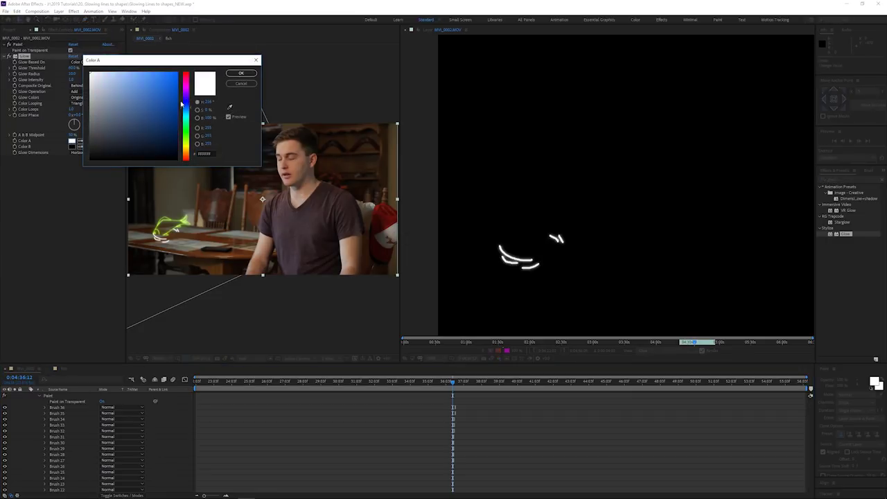
click(174, 95)
click(240, 73)
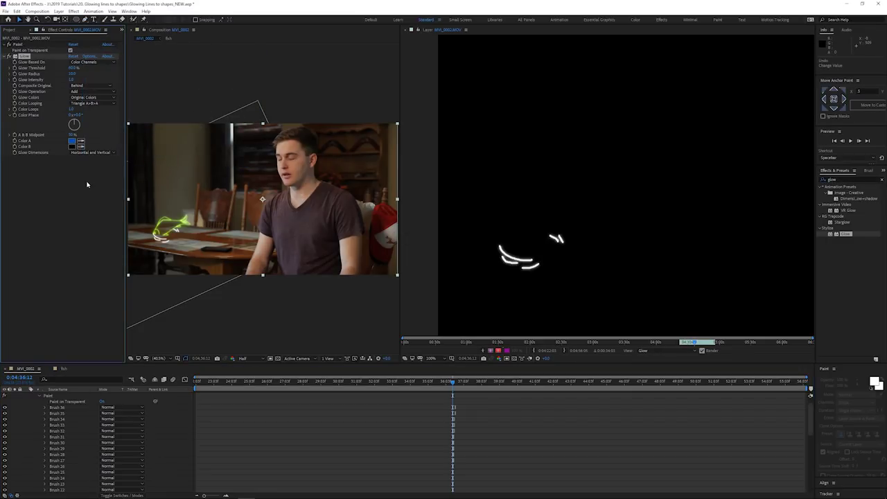
Base the glow on the Alpha Channel and set Glow Colors to A & B Colors
click(87, 62)
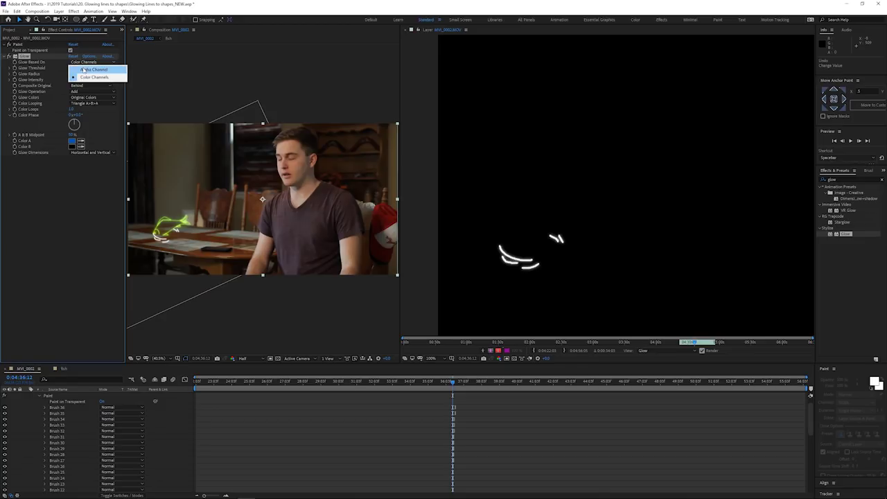
click(84, 69)
click(86, 97)
click(87, 94)
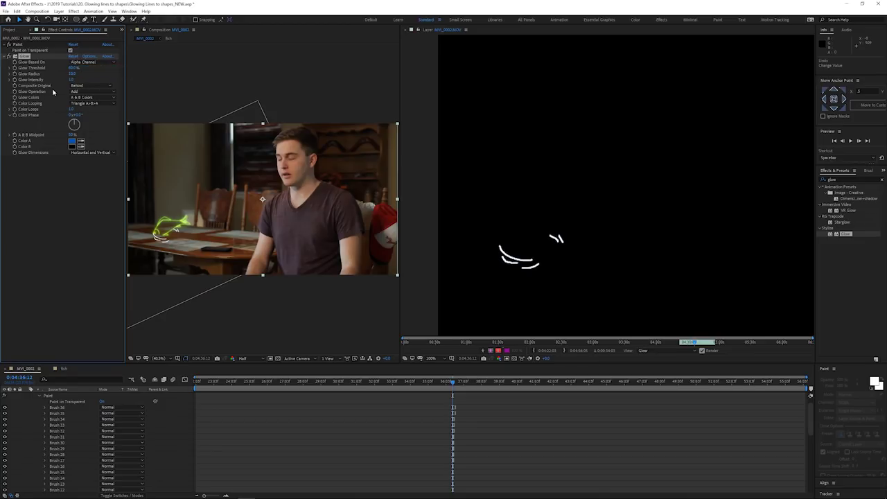
Try Lighten and None as the Glow Operation for the painted strokes
click(75, 92)
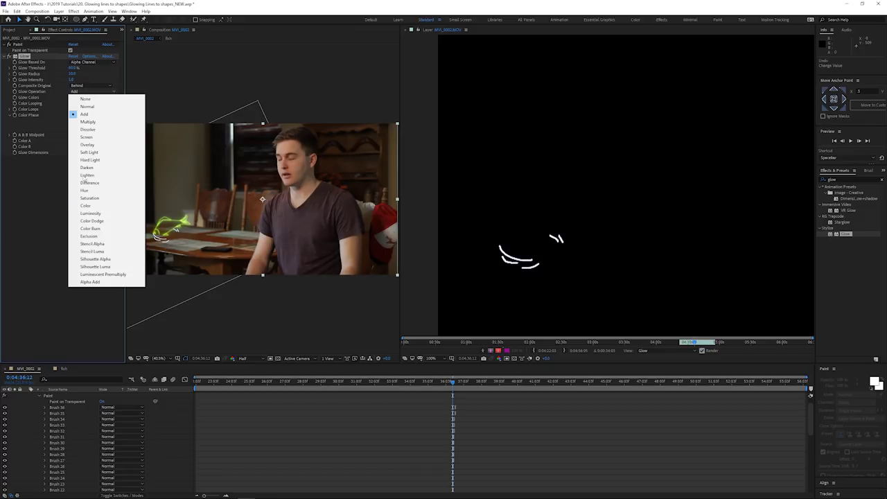
click(86, 176)
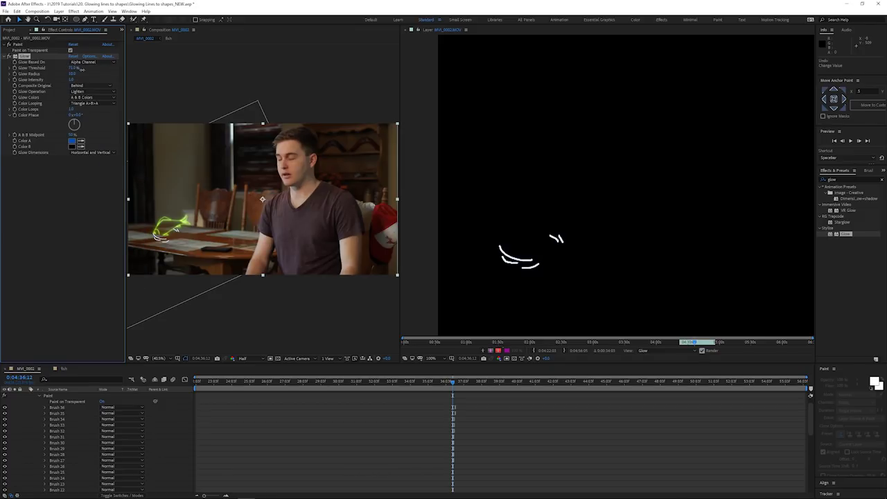
click(87, 92)
click(86, 95)
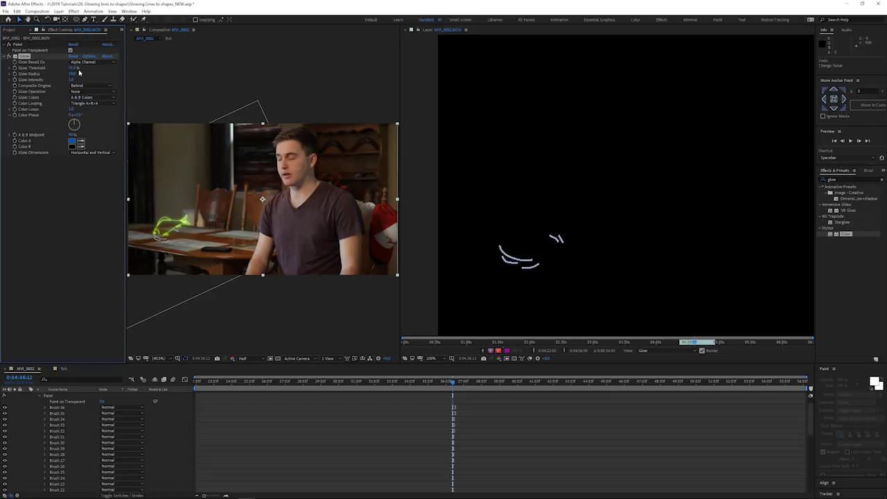
Tune the glow's threshold and radius, with intensity 4.0 and Glow Operation set to Screen, and close the Layer viewer
mouse_move(73, 68)
mouse_down()
mouse_move(86, 68)
mouse_move(86, 80)
mouse_up()
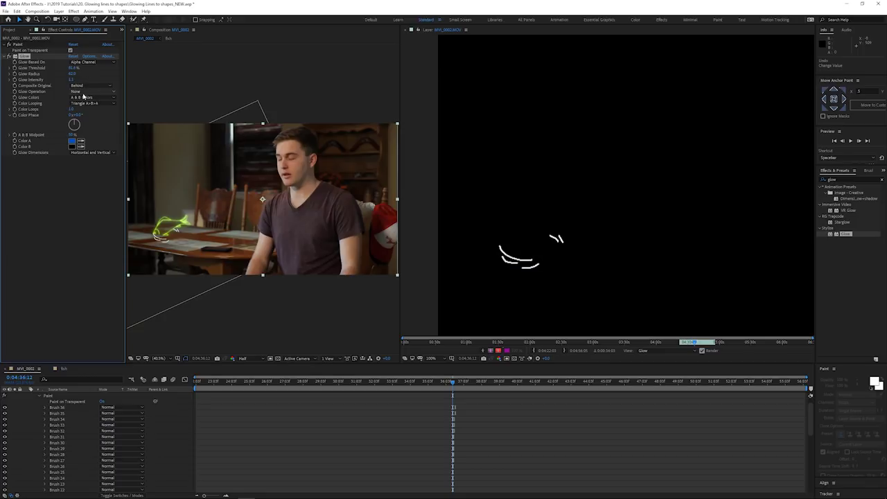
click(81, 92)
click(86, 107)
click(83, 92)
click(84, 114)
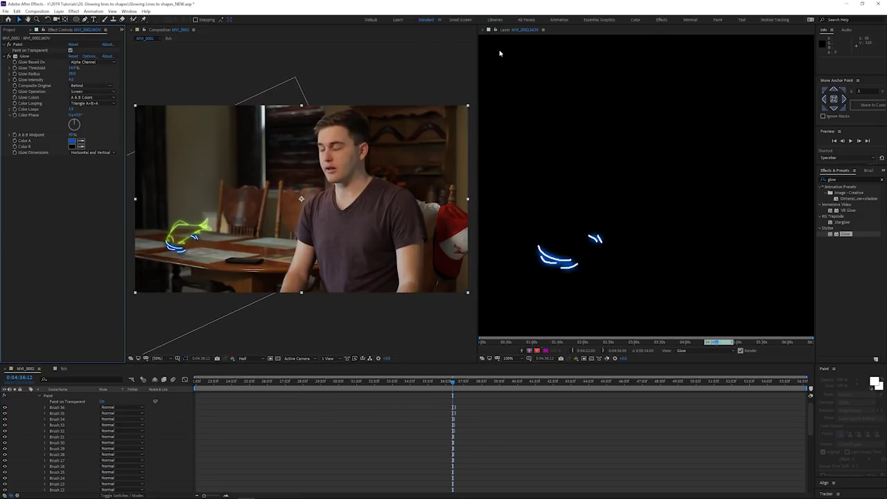
click(483, 30)
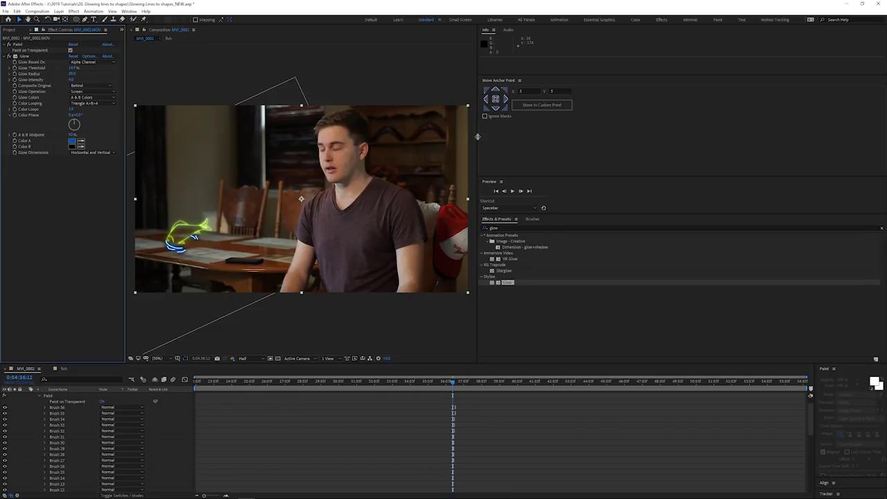
Enlarge the composition view and collapse the painted footage layer's properties, leaving no layer selected
drag(477, 137, 617, 136)
drag(617, 137, 812, 137)
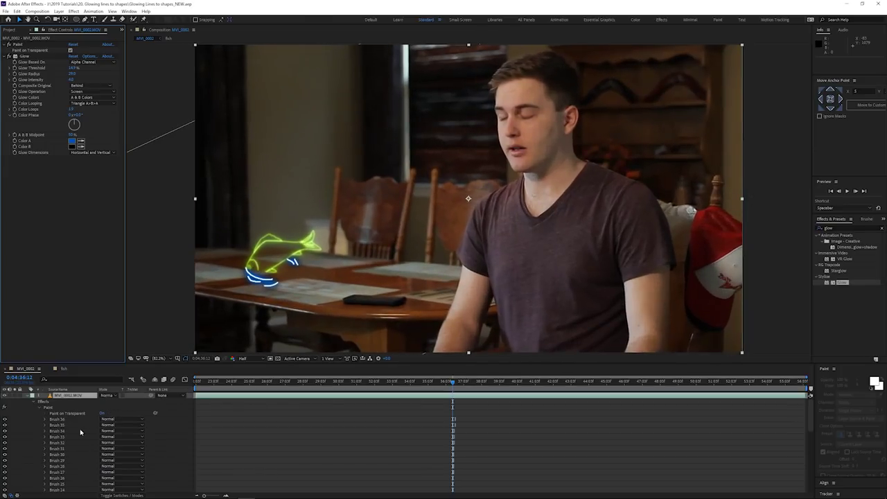
click(28, 396)
click(278, 443)
Play back the fish leap with the glowing ripples and return to the splash frame
drag(251, 382, 443, 393)
key(space)
key(space)
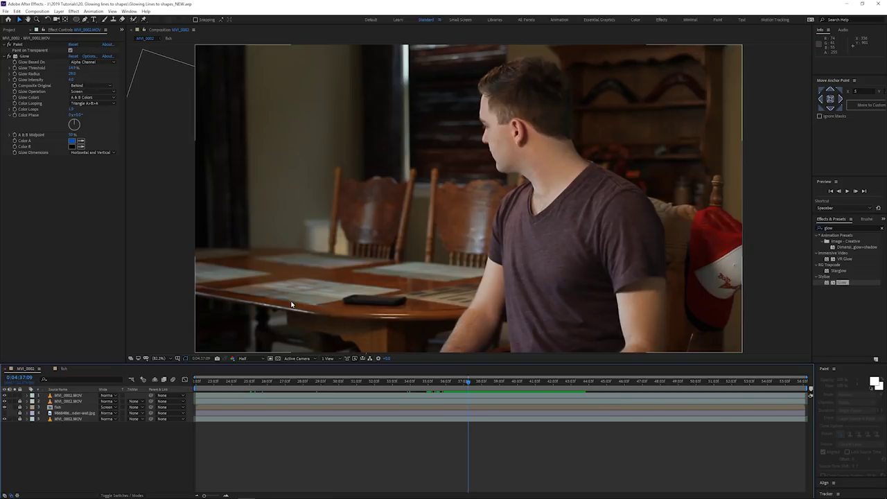
click(472, 383)
drag(472, 383, 451, 386)
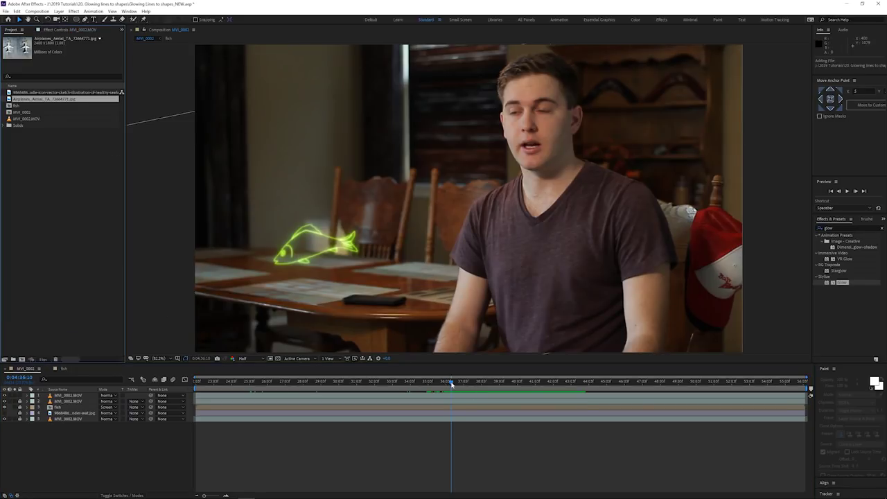
Add the airplane photo to the composition at 0:04:51:19 and create a hidden black solid above it
drag(451, 384, 608, 387)
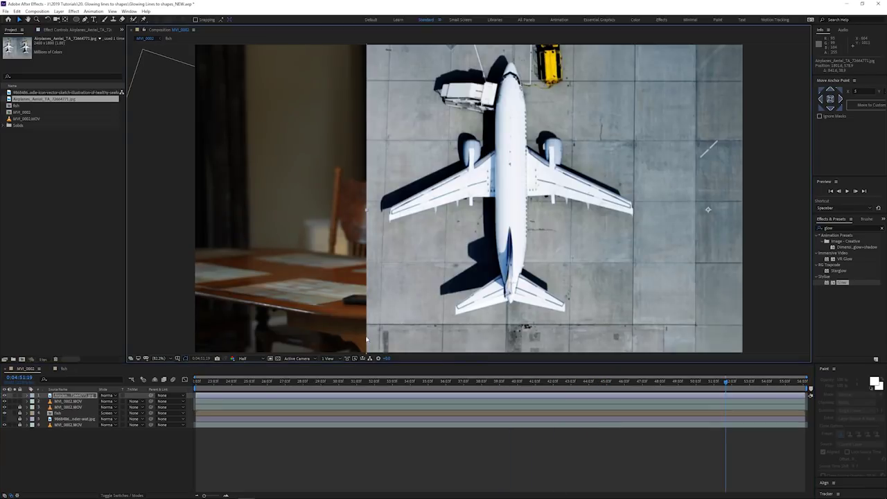
right_click(169, 465)
mouse_move(193, 389)
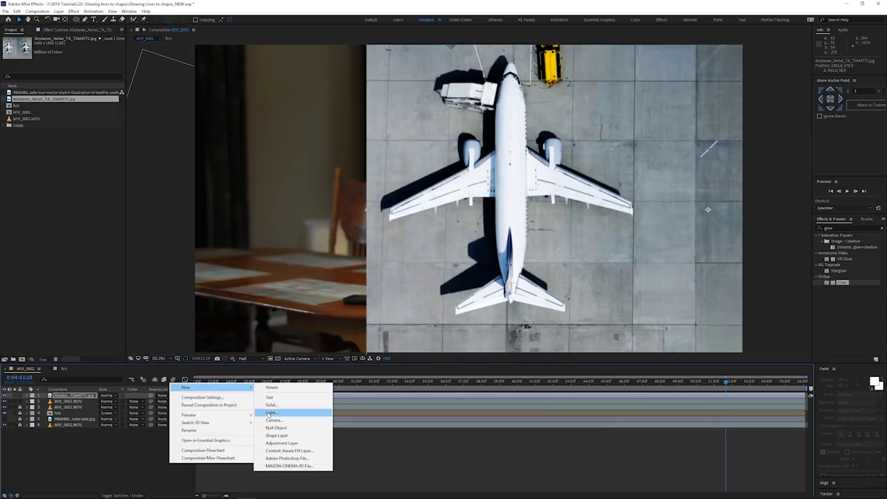
click(278, 396)
key(Return)
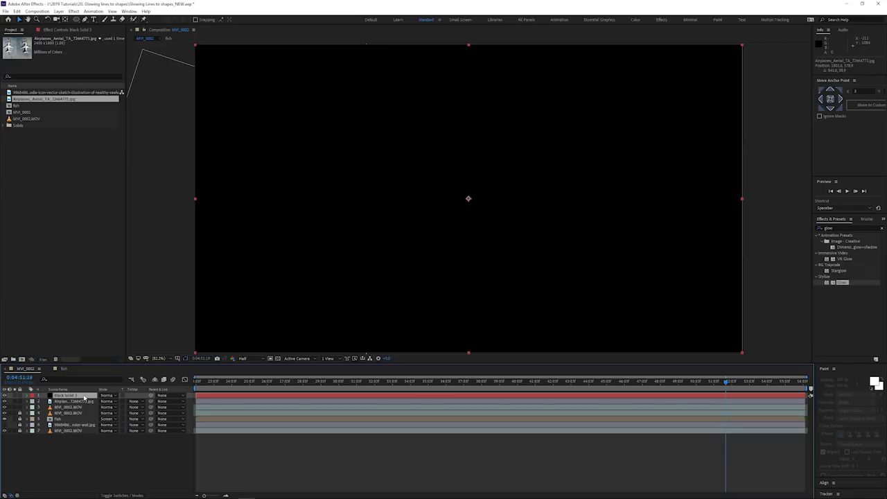
click(5, 395)
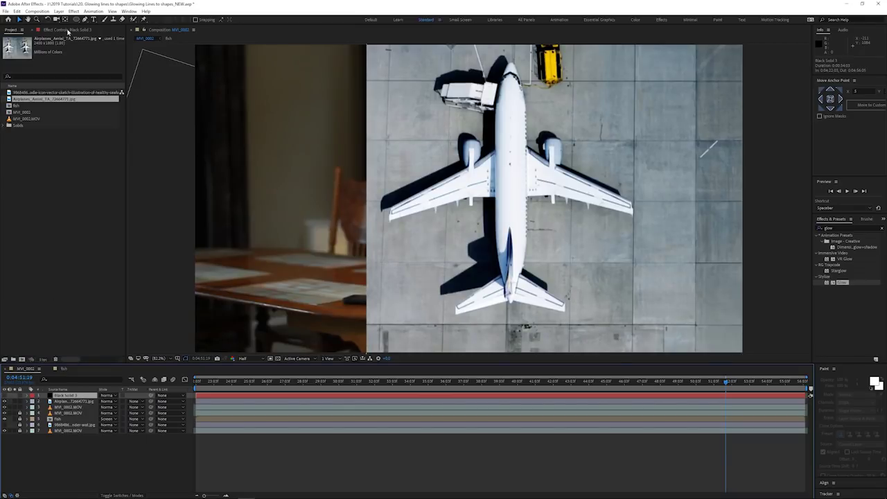
Trace the airplane's outline as a closed mask on the black solid, then show the solid and hide the photo
click(84, 20)
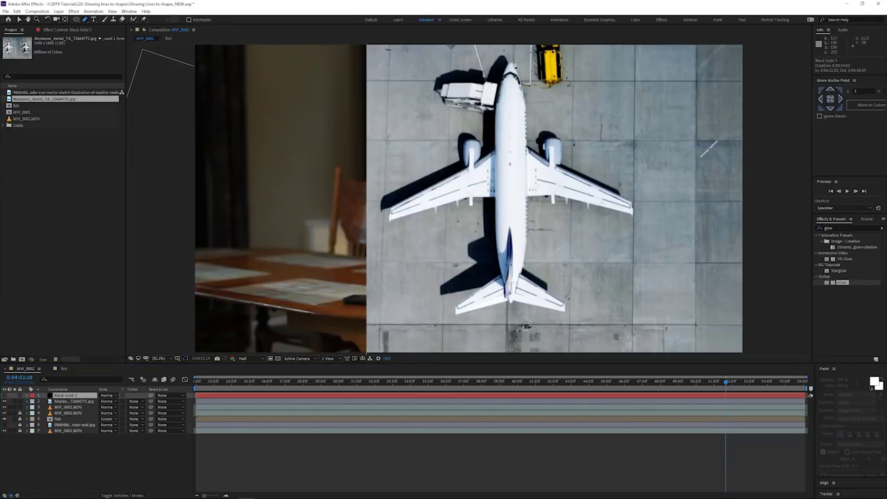
click(512, 65)
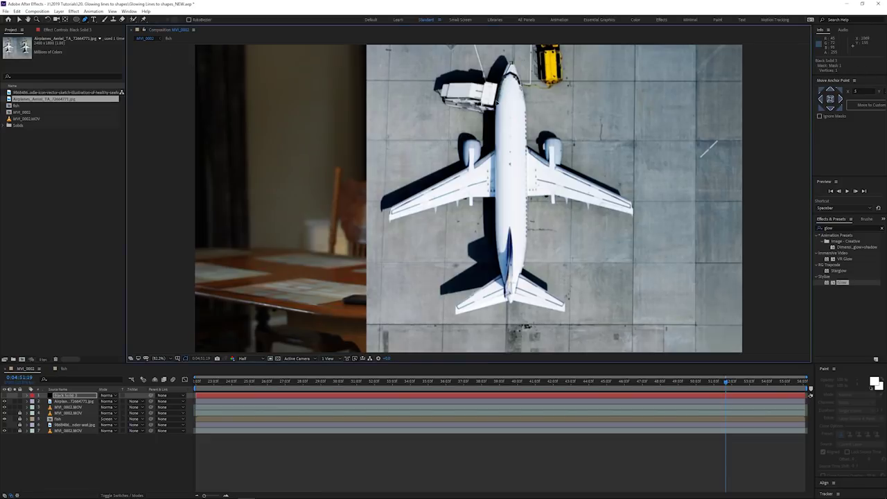
click(497, 106)
click(496, 152)
click(480, 159)
click(479, 144)
click(392, 207)
click(389, 219)
click(495, 196)
click(503, 278)
click(457, 303)
click(456, 314)
click(564, 311)
click(524, 243)
click(632, 212)
click(562, 141)
click(512, 64)
key(v)
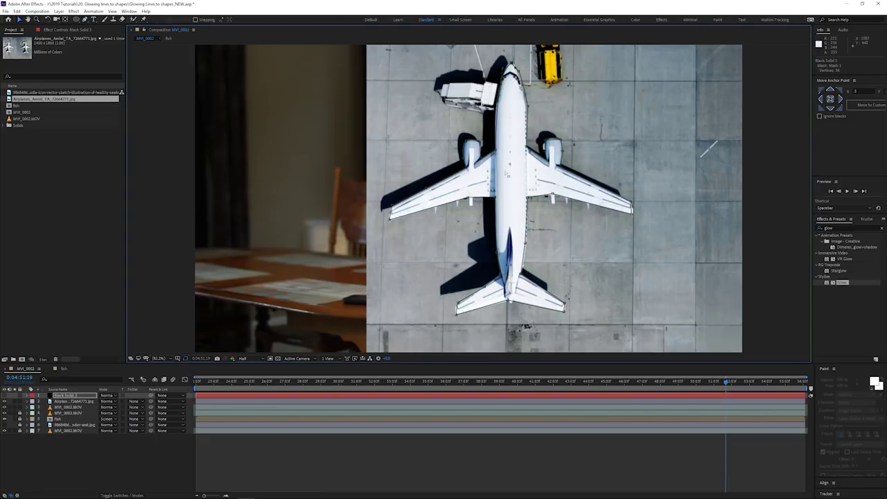
click(5, 395)
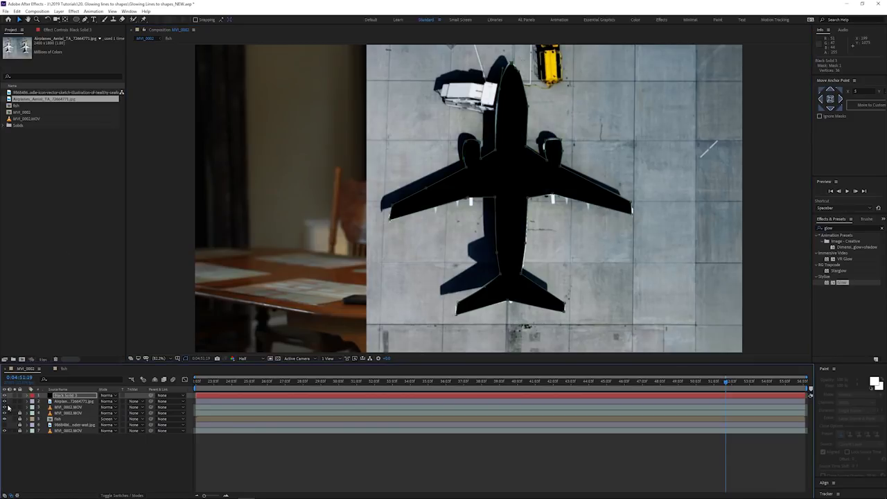
click(4, 402)
Apply the Saber effect to the airplane solid and set its Core Type to Layer Masks
click(73, 397)
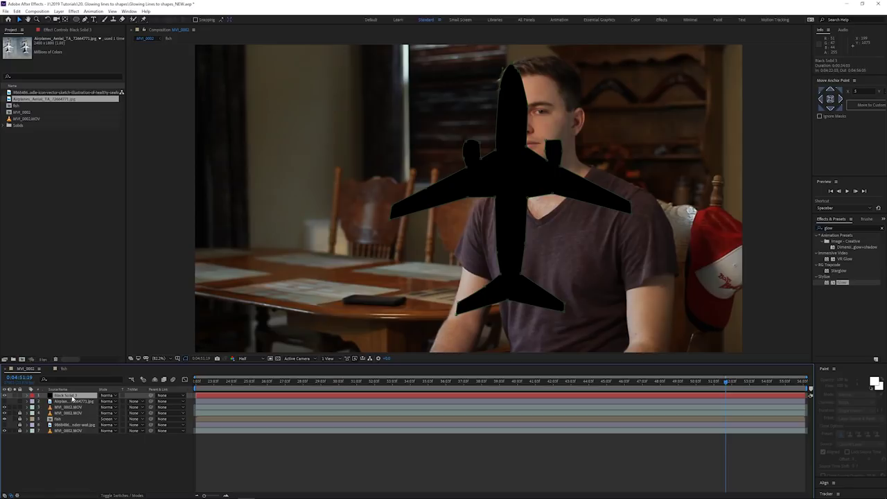
click(821, 229)
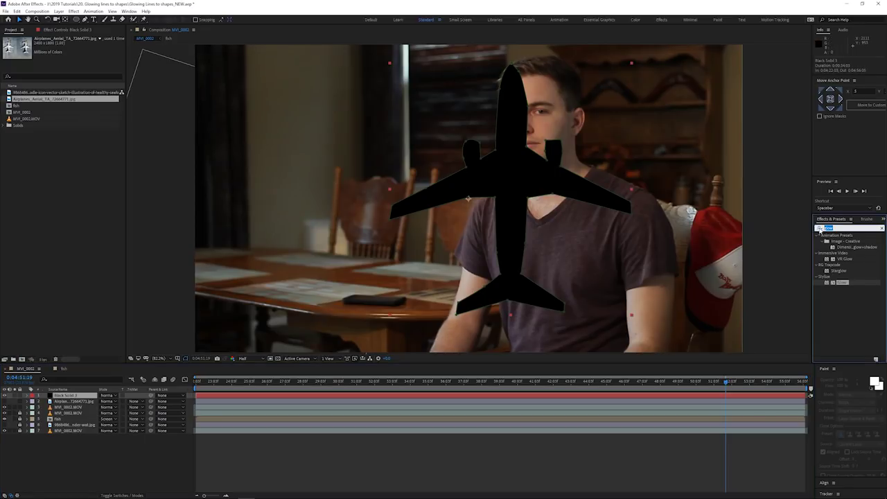
text(sab)
double_click(835, 240)
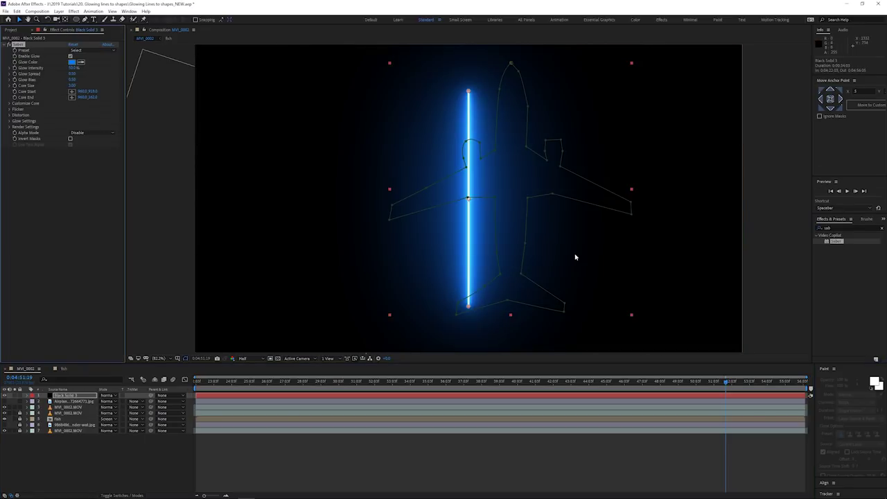
click(10, 103)
click(97, 109)
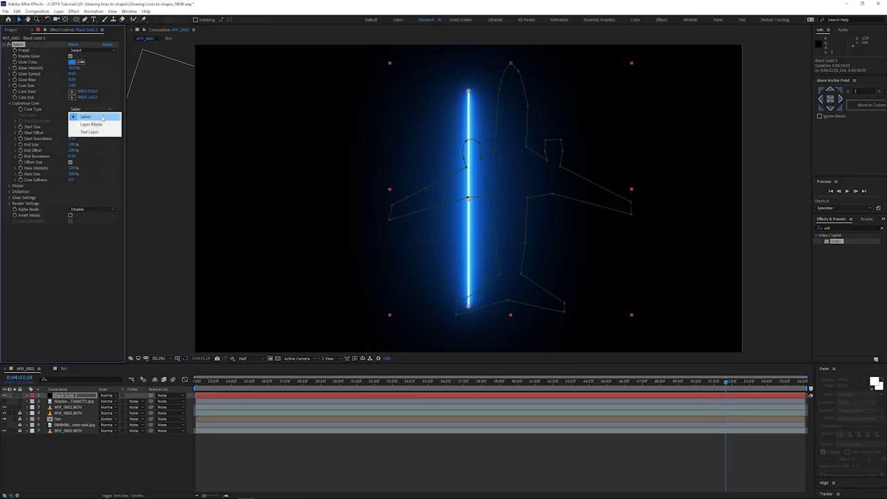
click(92, 129)
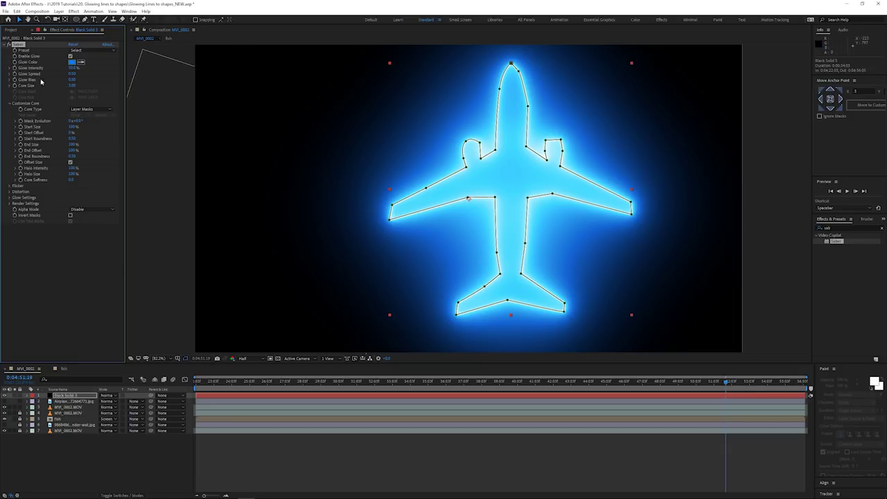
Shrink the airplane mask to about 33% and move it near the centre of the frame
click(73, 396)
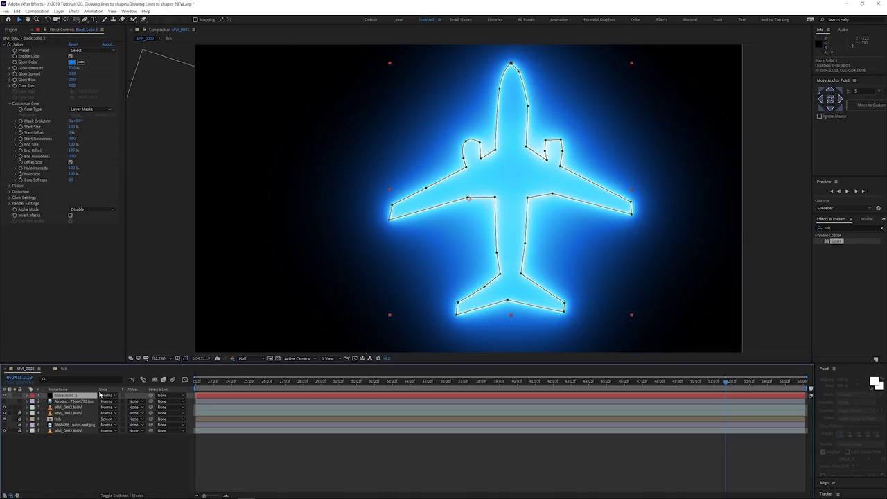
key(s)
double_click(468, 199)
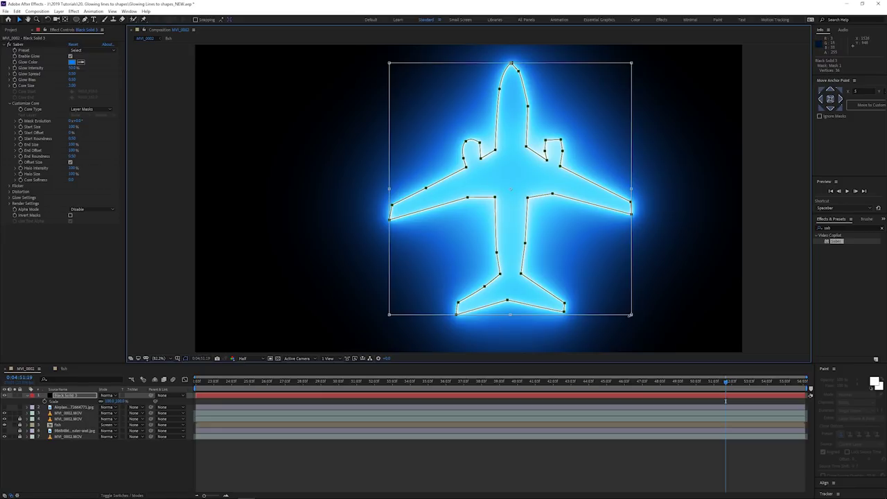
drag(630, 314, 477, 146)
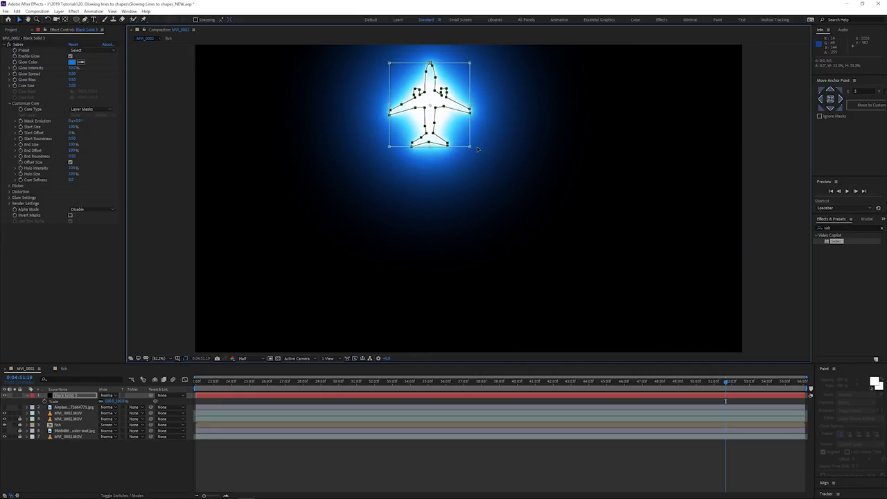
drag(446, 120, 464, 158)
drag(464, 157, 479, 203)
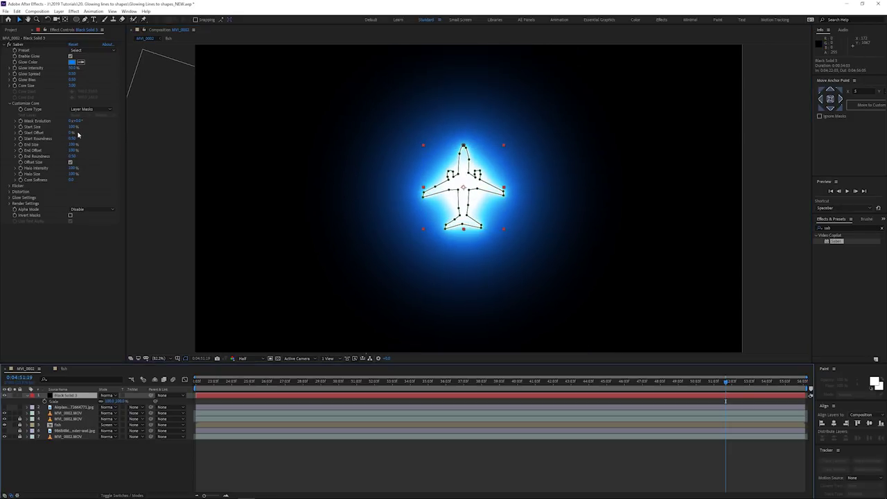
Lower the airplane's Saber Glow Intensity and set the Glow Color to golden yellow
click(71, 68)
drag(72, 68, 58, 68)
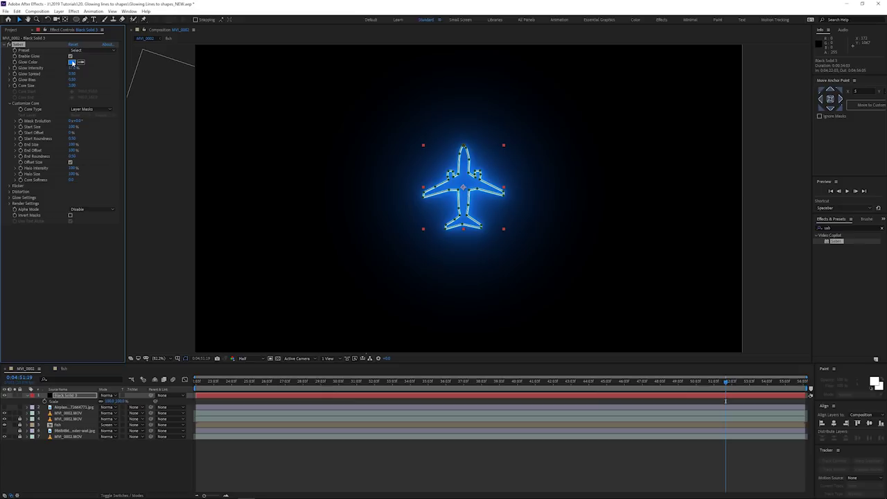
click(72, 62)
drag(187, 103, 190, 148)
click(241, 72)
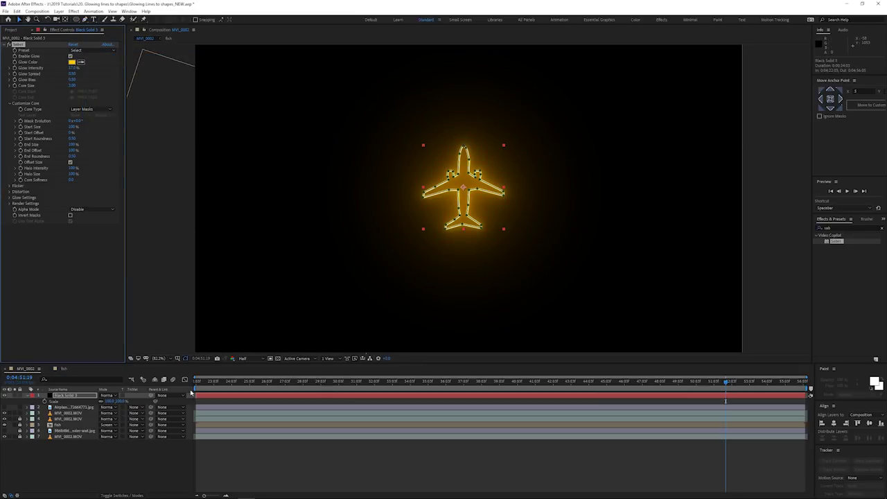
Set the airplane solid's blending mode to Screen and deselect the layer
click(108, 395)
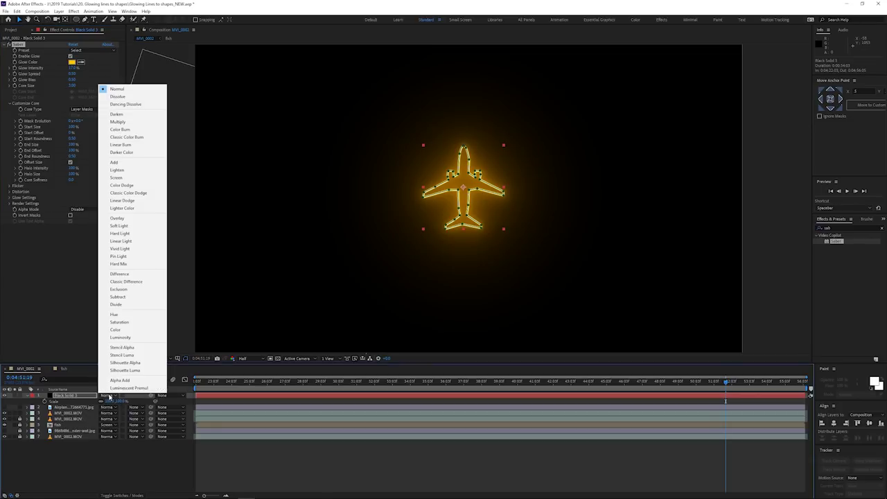
click(117, 177)
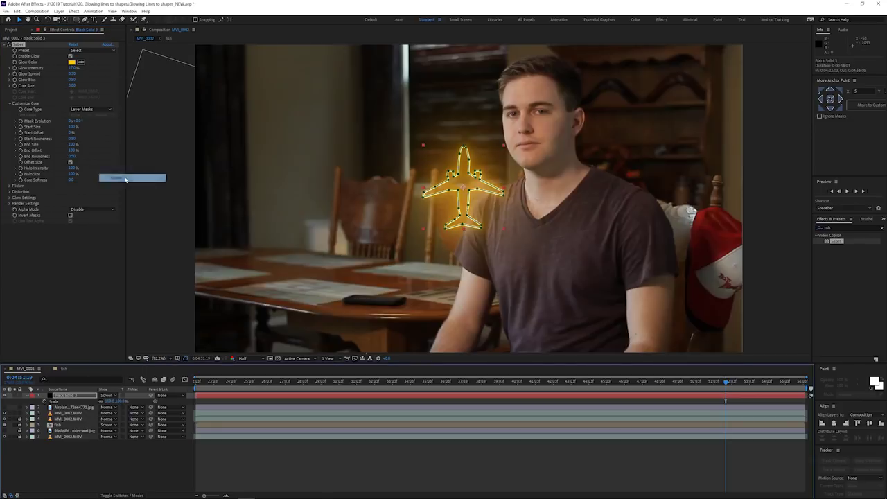
click(182, 444)
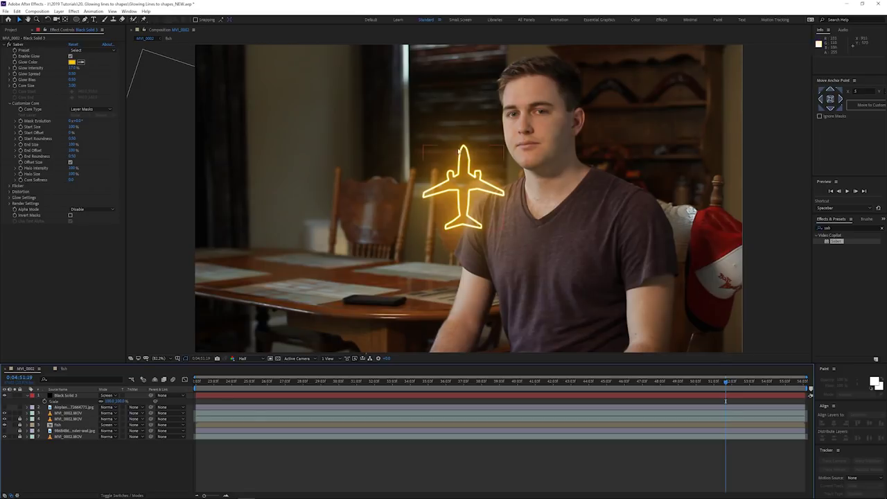
Start Position keyframing on the airplane solid at 0:04:51:19 and shrink the airplane to roughly half size over the phone
click(80, 396)
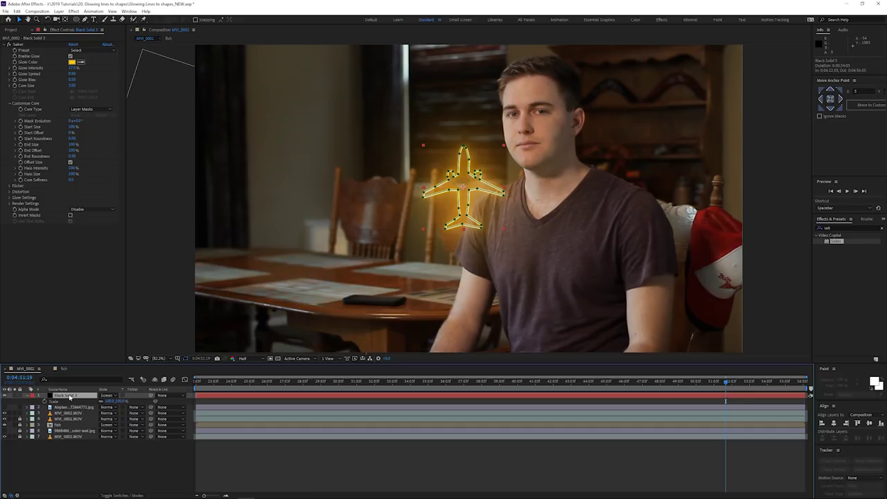
key(p)
click(54, 401)
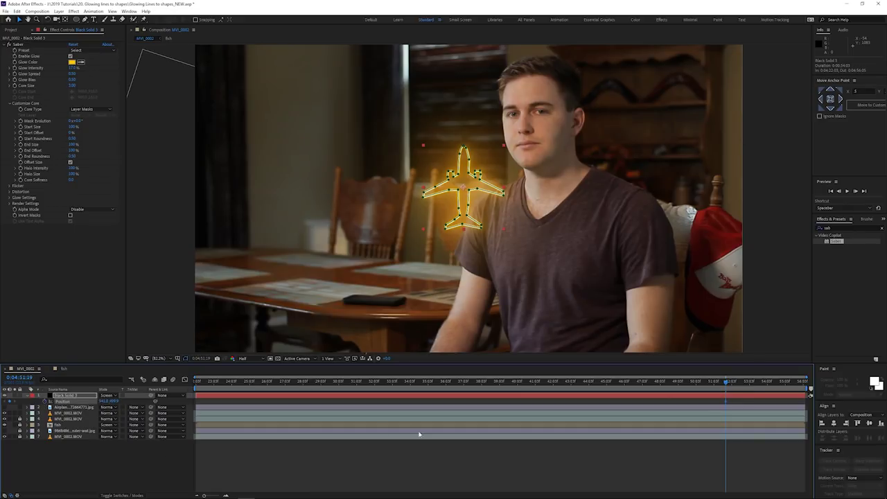
drag(478, 213, 398, 297)
double_click(395, 302)
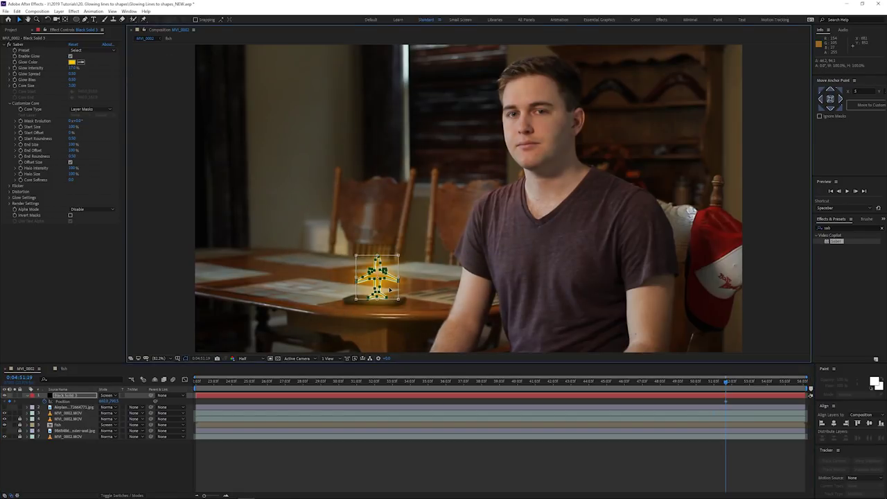
double_click(389, 289)
Keyframe the airplane's flight from the frame's bottom edge at 0:04:51:19 to the frame's upper-left corner at 0:04:52:18
click(97, 396)
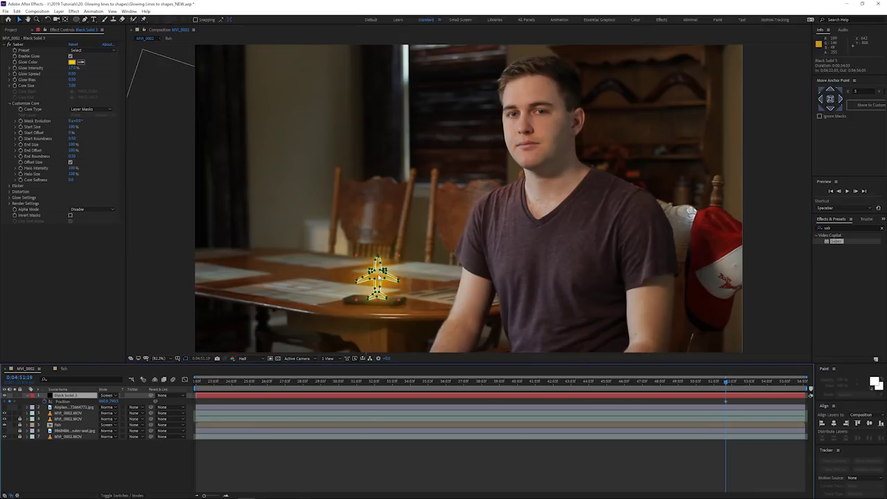
drag(377, 279, 376, 354)
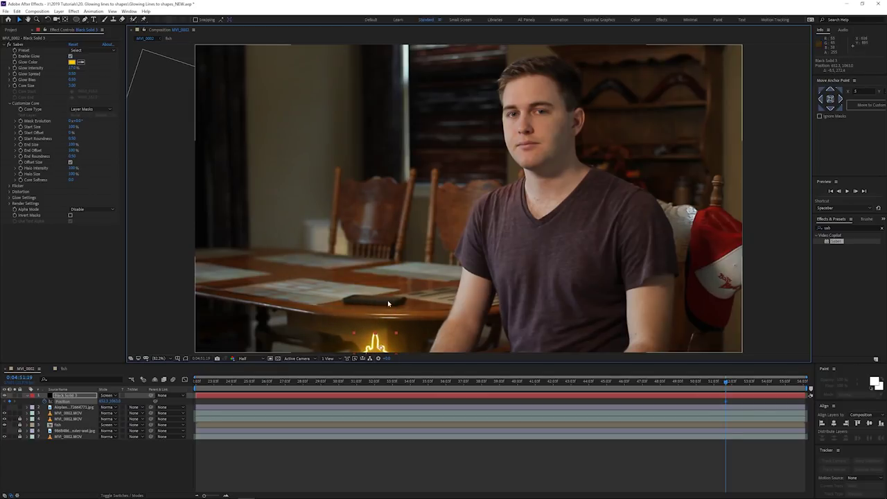
click(733, 381)
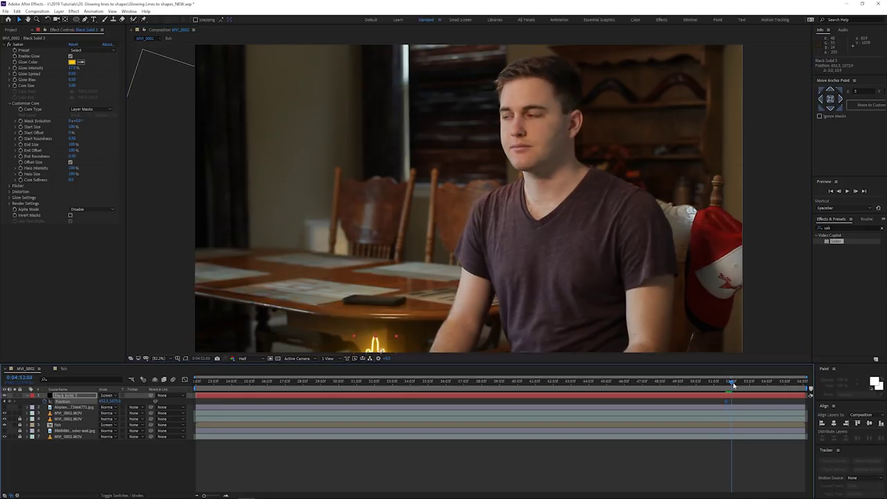
drag(736, 385, 745, 388)
drag(374, 346, 213, 67)
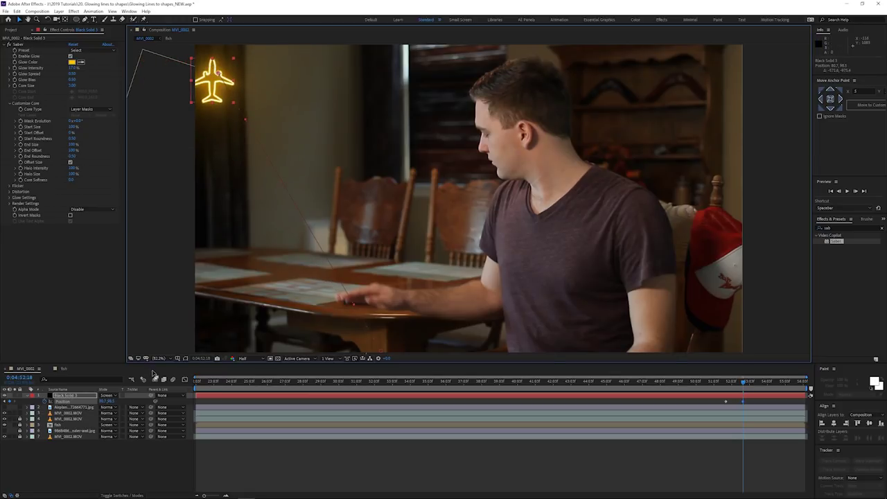
Keyframe the airplane's Rotation from 0° at its first position keyframe to about -96° at 0:04:52:18
key(shift+r)
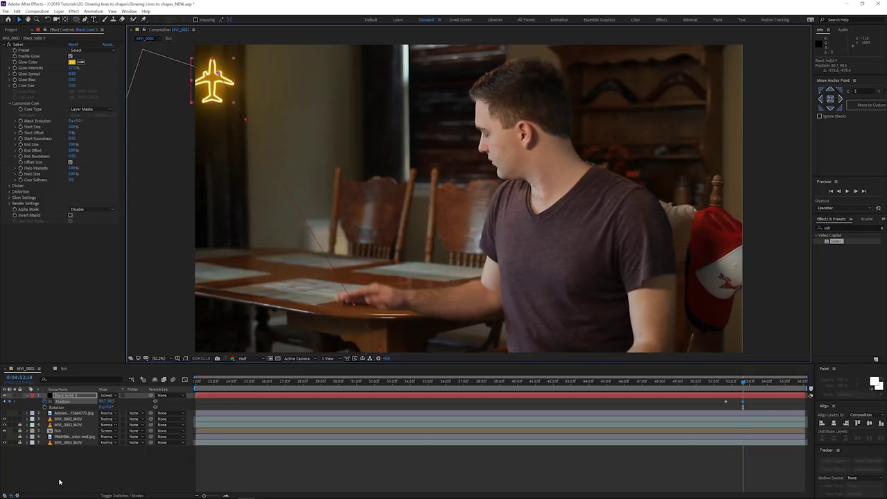
drag(744, 408, 731, 407)
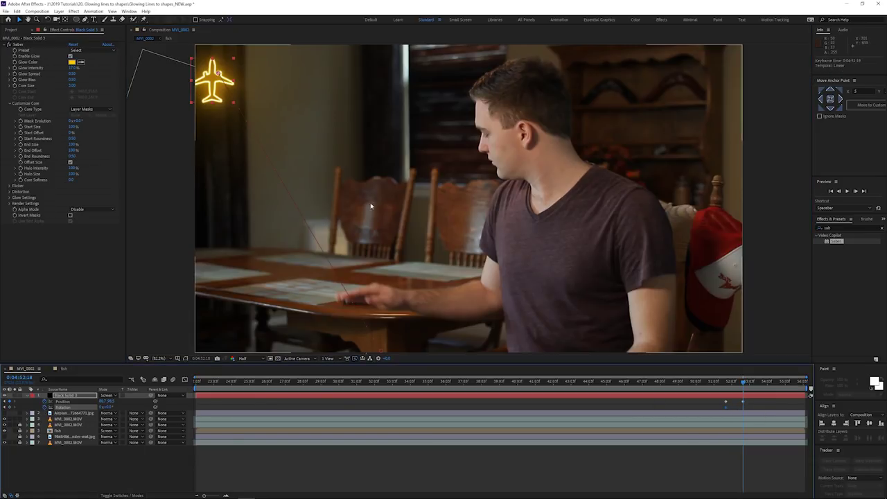
key(w)
drag(202, 72, 208, 114)
key(v)
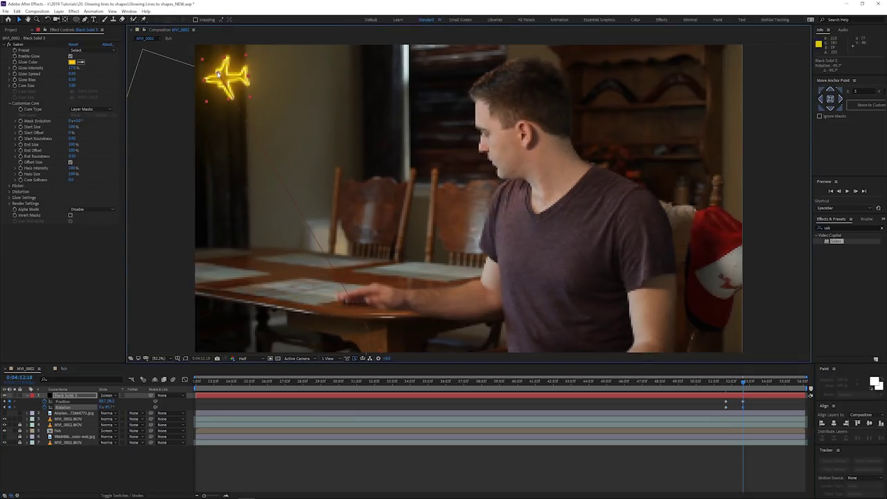
Move the airplane's end position beyond the frame's upper-left edge and bend its motion path into a wide arc rising from the phone
key(y)
drag(217, 75, 225, 81)
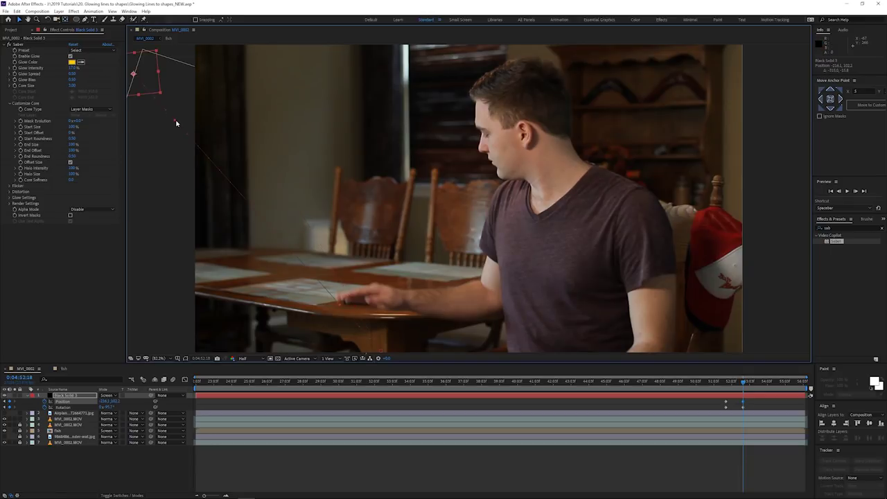
drag(176, 120, 350, 60)
drag(368, 336, 372, 154)
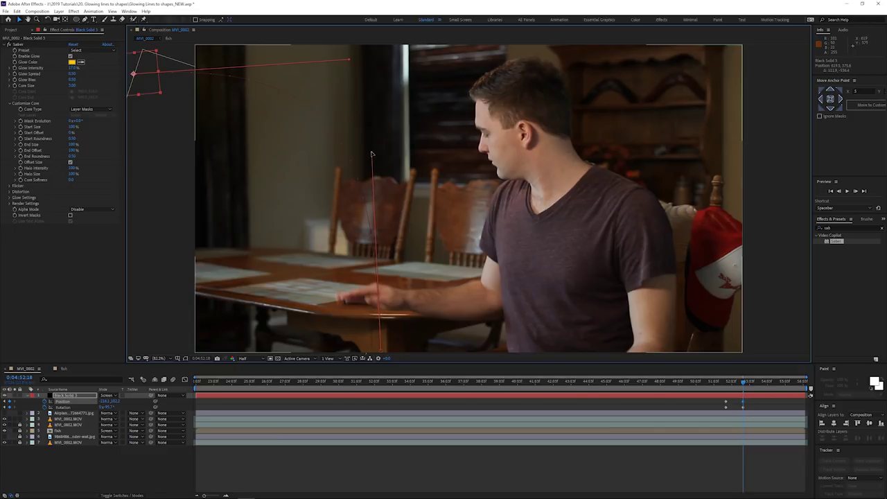
drag(744, 386, 731, 383)
Pre-compose the airplane solid with all attributes moved into the new composition, and set the precomp's blending mode to Screen
click(87, 395)
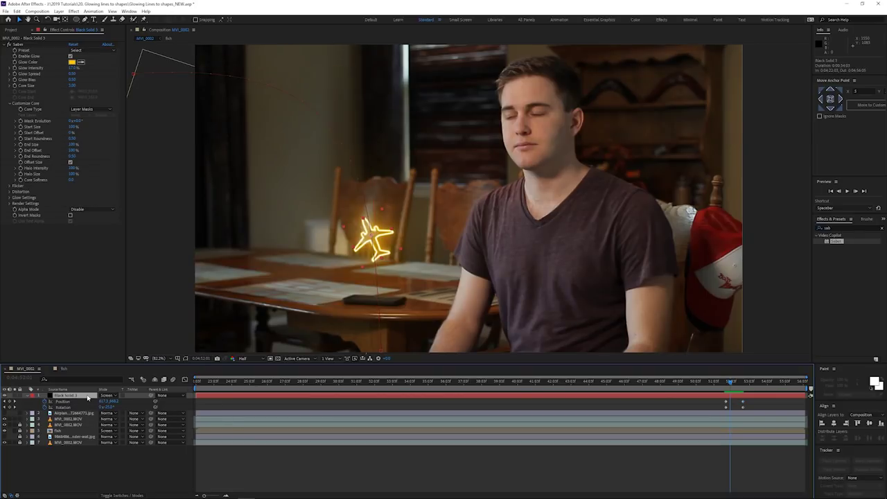
key(ctrl+shift+c)
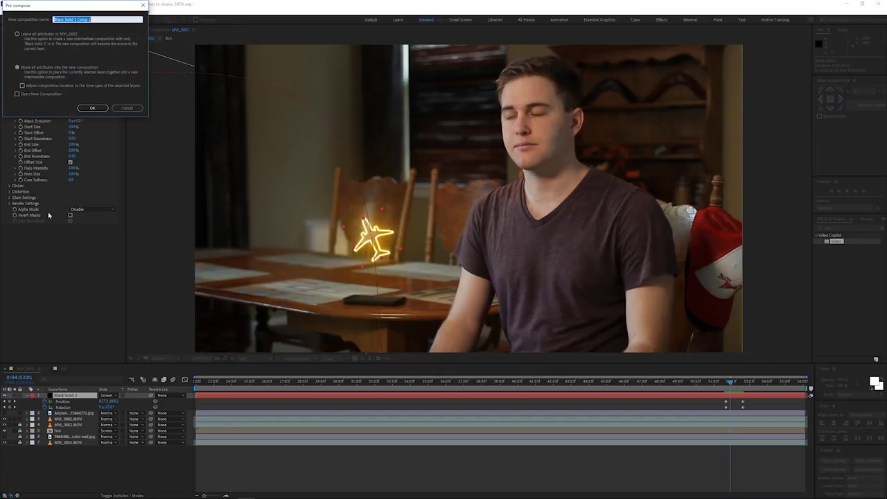
click(91, 107)
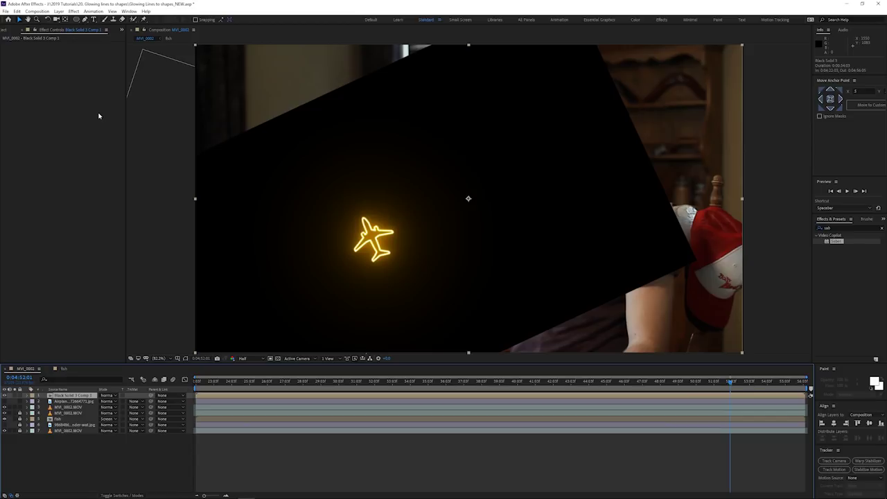
click(114, 395)
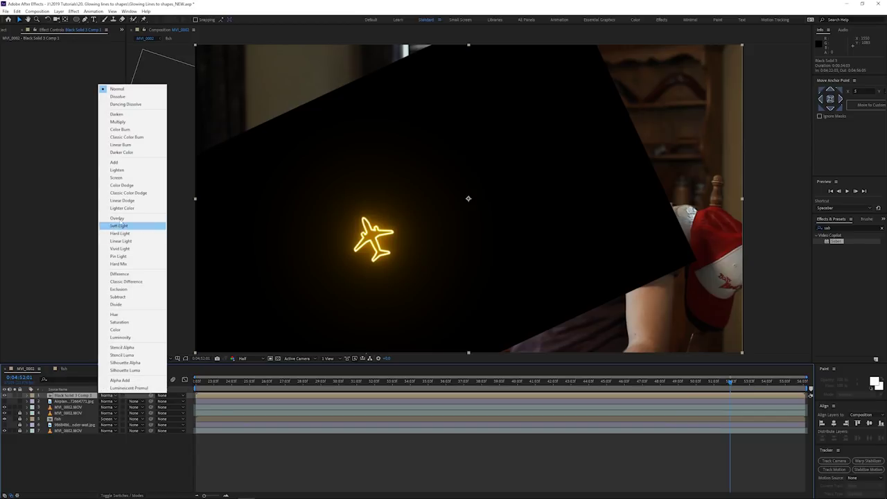
click(128, 178)
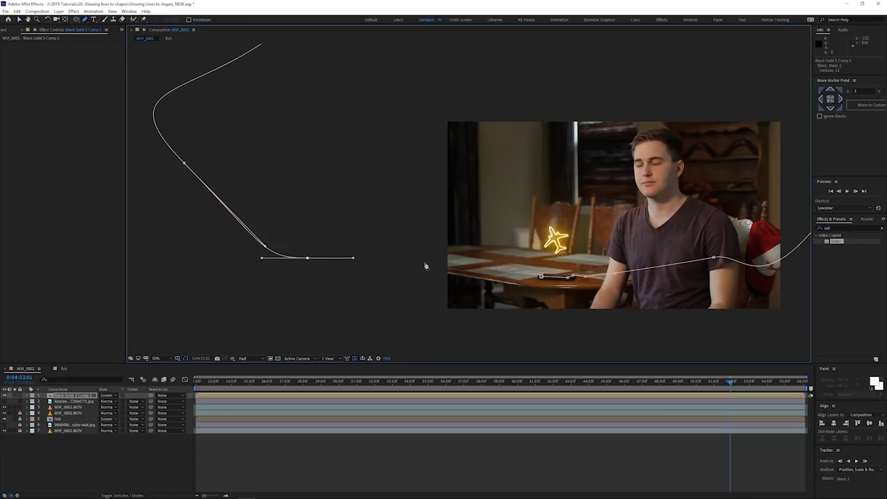
Close the precomp's Pen mask along the phone so the airplane emerges from the phone's screen, and check it at 0:04:52:05
click(486, 276)
click(539, 278)
click(540, 278)
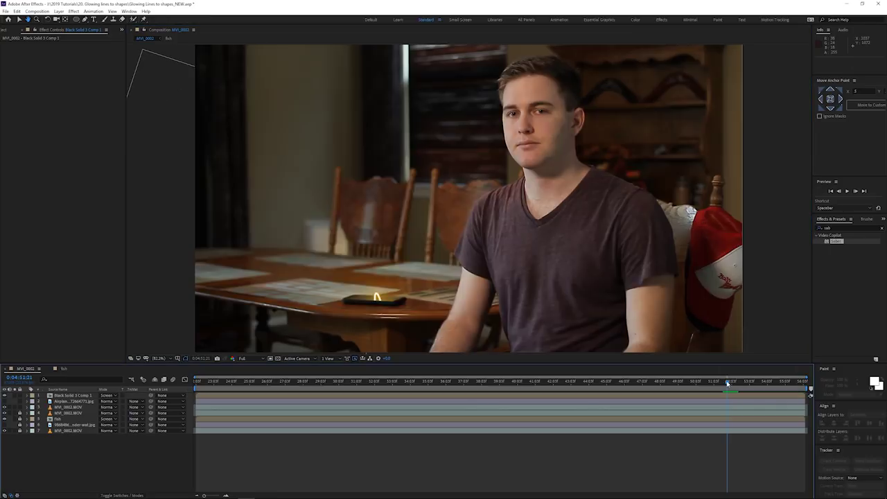
mouse_move(730, 383)
mouse_down()
mouse_move(746, 383)
mouse_move(732, 383)
mouse_up()
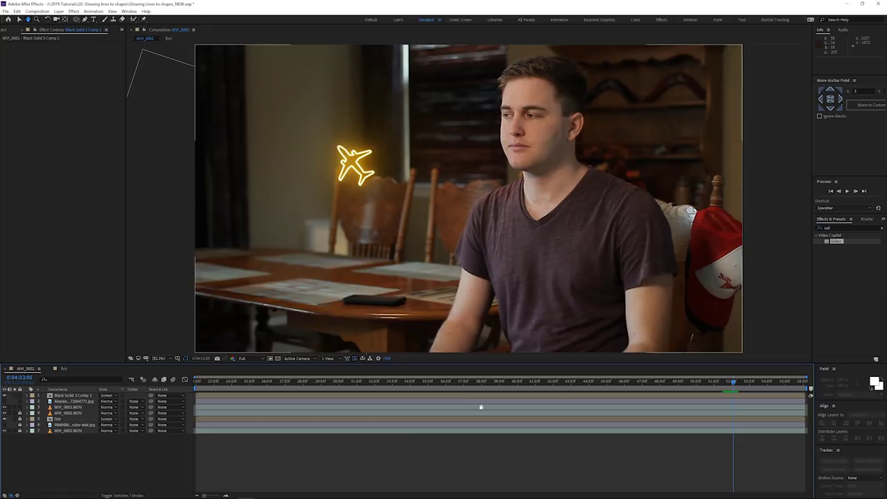
Add an adjustment layer above the airplane precomp and apply the Optical Flares effect to it
right_click(157, 461)
mouse_move(187, 386)
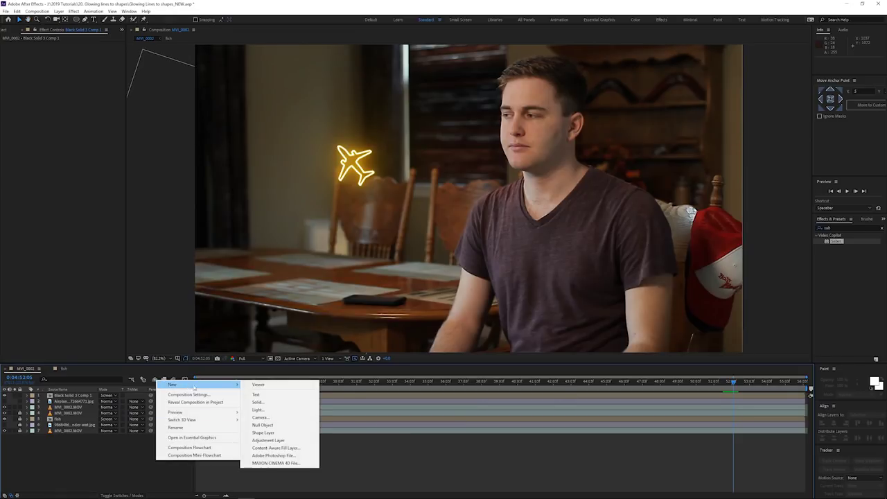
click(269, 440)
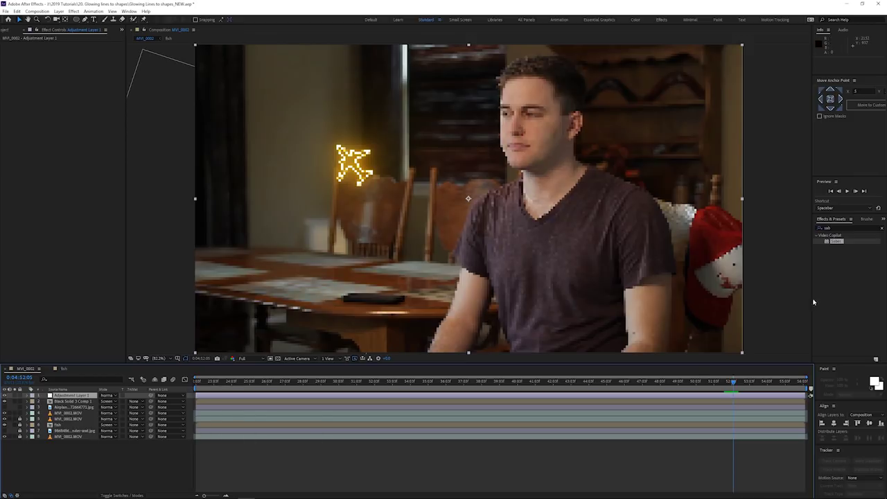
click(842, 227)
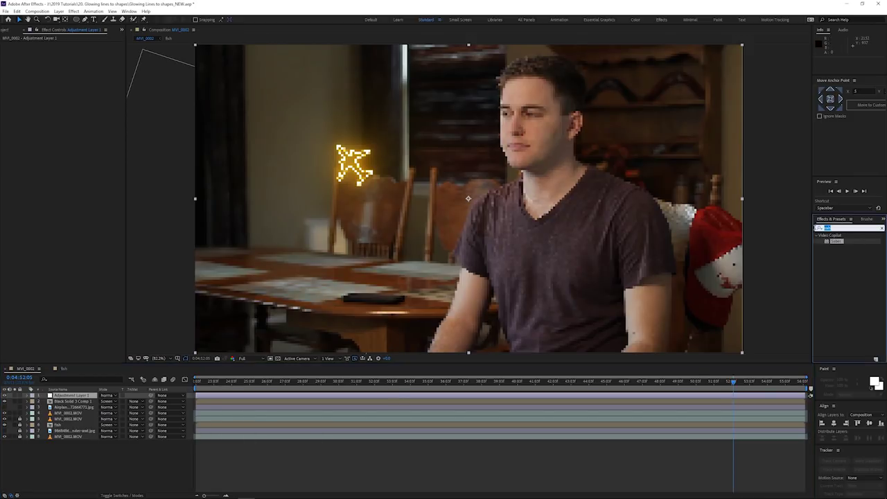
text(optic)
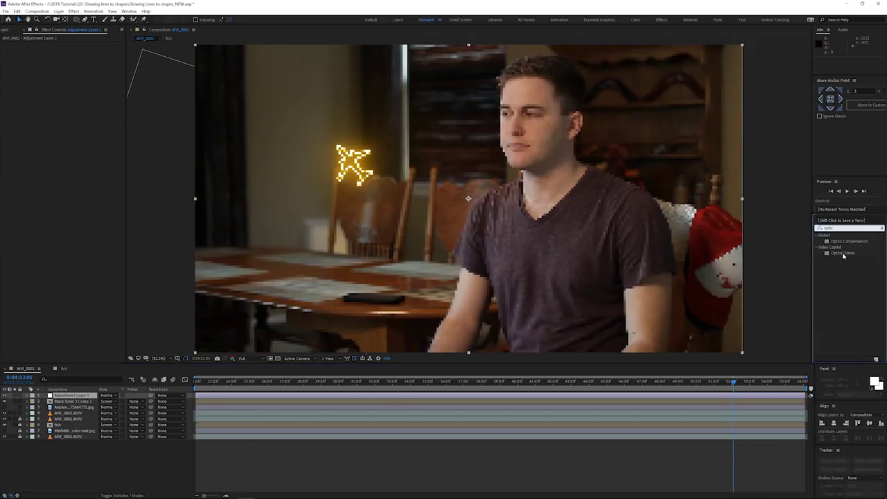
click(844, 256)
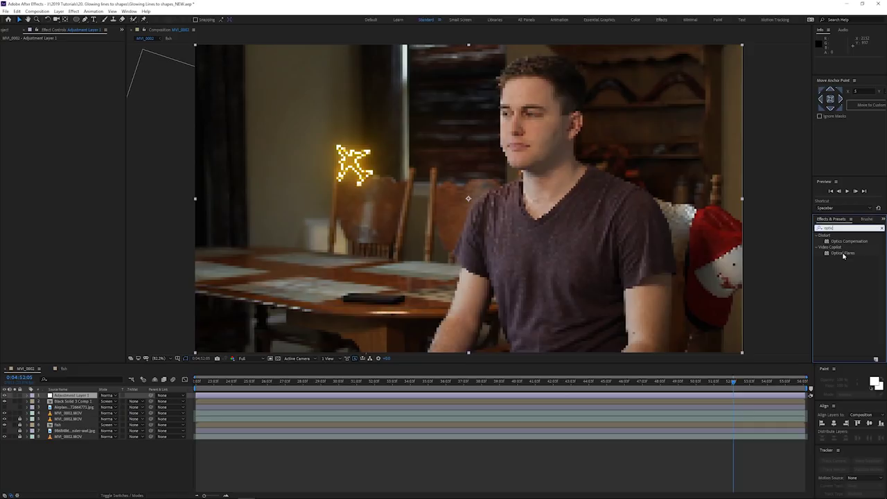
drag(843, 256, 409, 338)
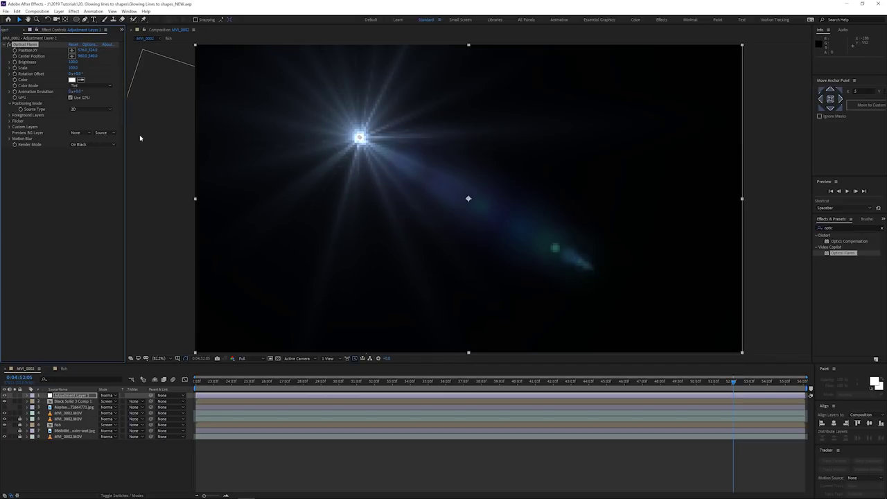
Choose the Light Scatter flare from the Light presets and change its global color to a deeper golden yellow
click(90, 45)
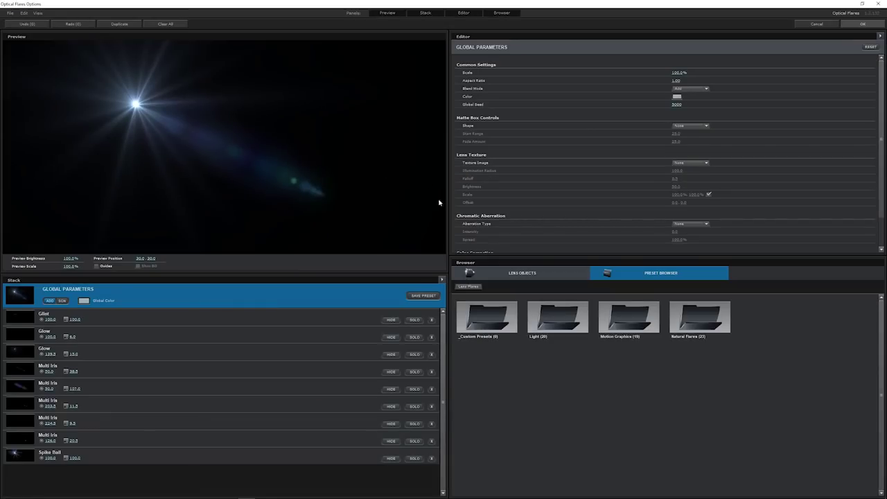
double_click(556, 322)
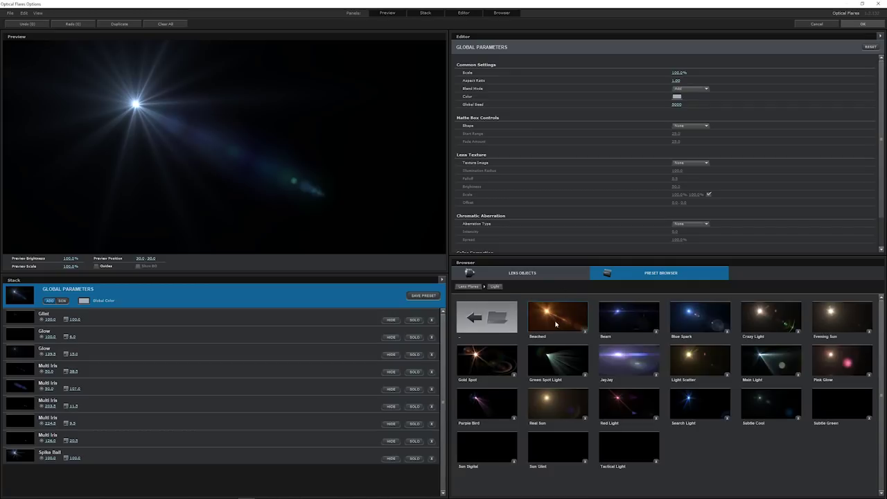
click(698, 364)
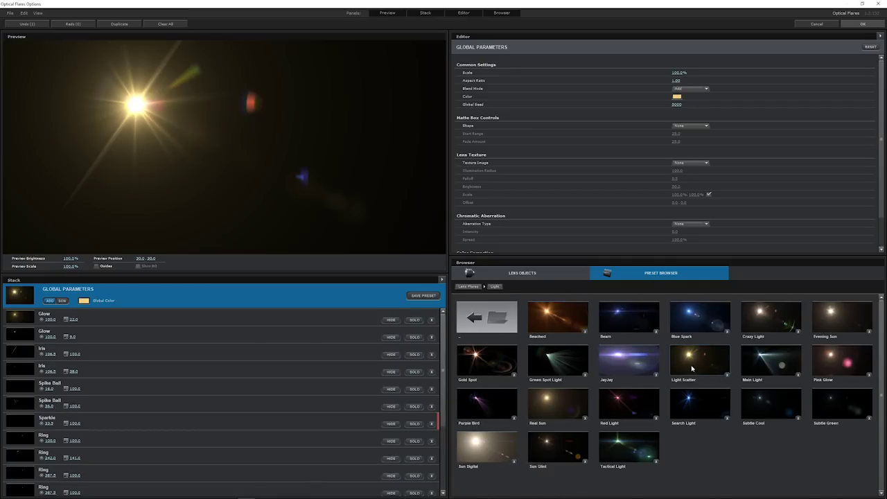
click(84, 301)
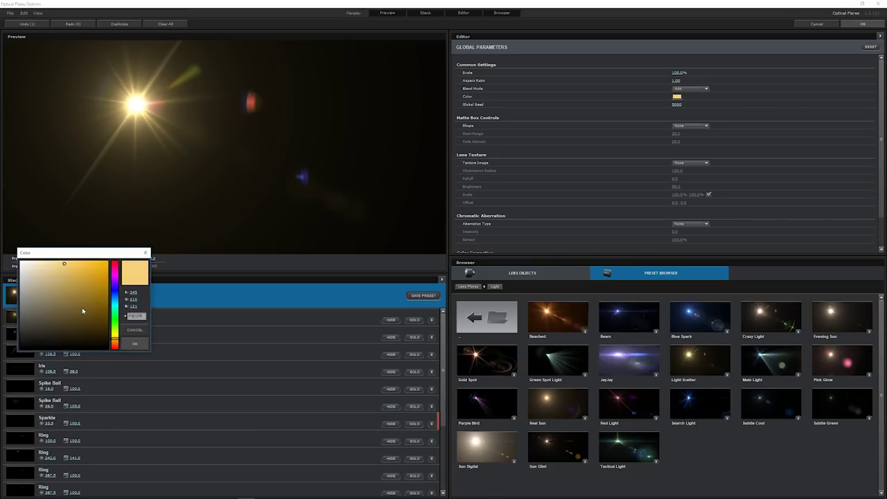
click(84, 268)
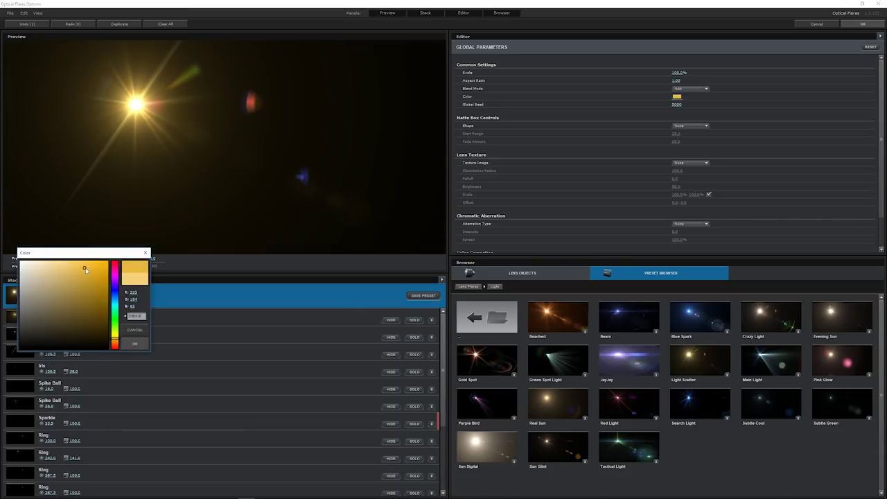
click(134, 343)
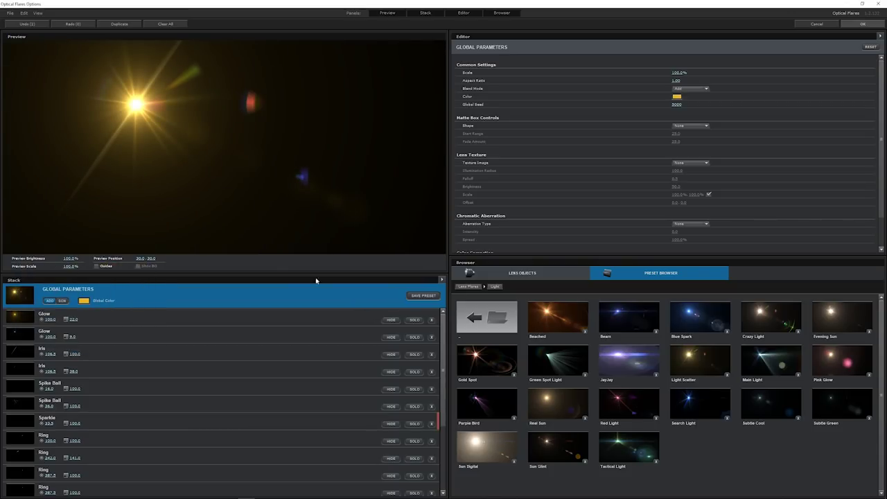
click(862, 24)
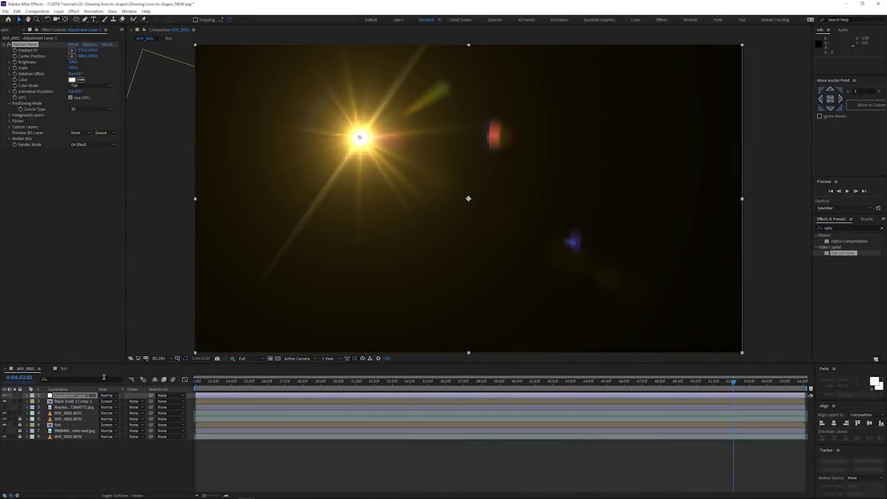
Set the adjustment layer's blending mode to Screen and place the flare's center over the airplane
click(107, 395)
click(128, 179)
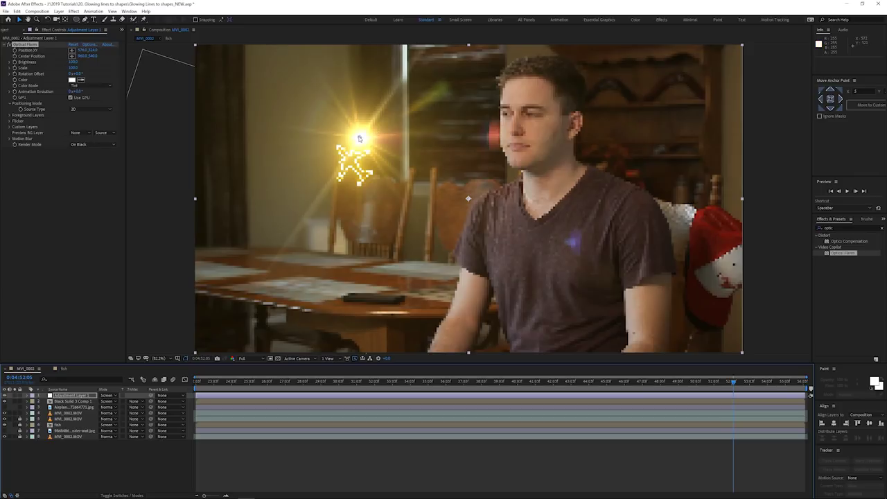
drag(360, 139, 349, 161)
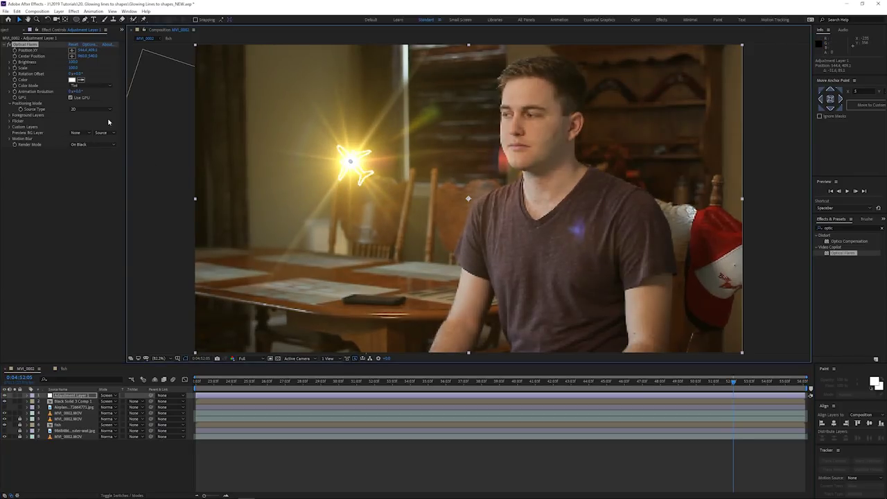
Set the flare's Brightness to 30 and Scale to 50, and deselect the layer
click(73, 63)
text(30)
key(Tab)
text(50)
key(Return)
click(208, 461)
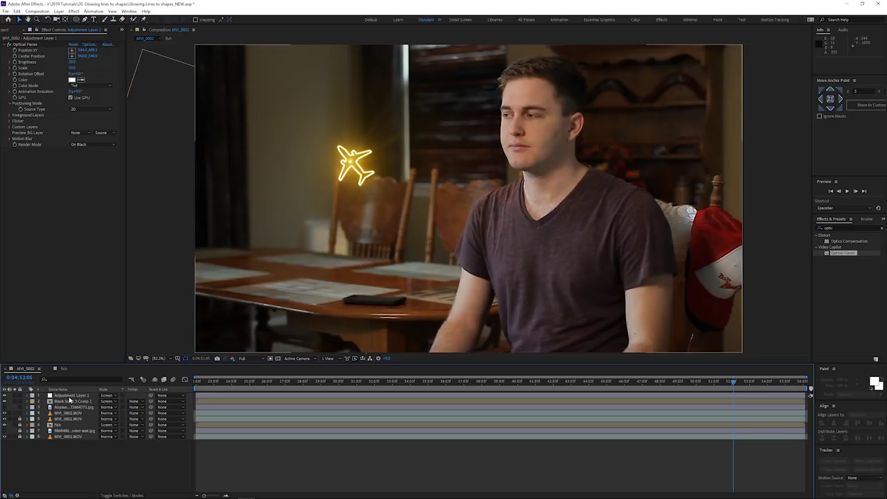
Start Position XY keyframing on the flare, with its first keyframe at 0:04:51:22 centered on the airplane over the phone
click(70, 396)
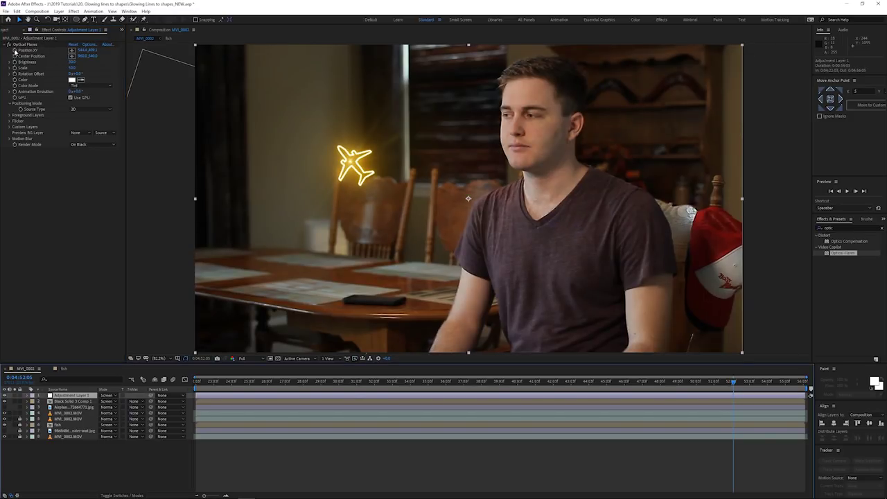
click(15, 46)
click(79, 396)
key(u)
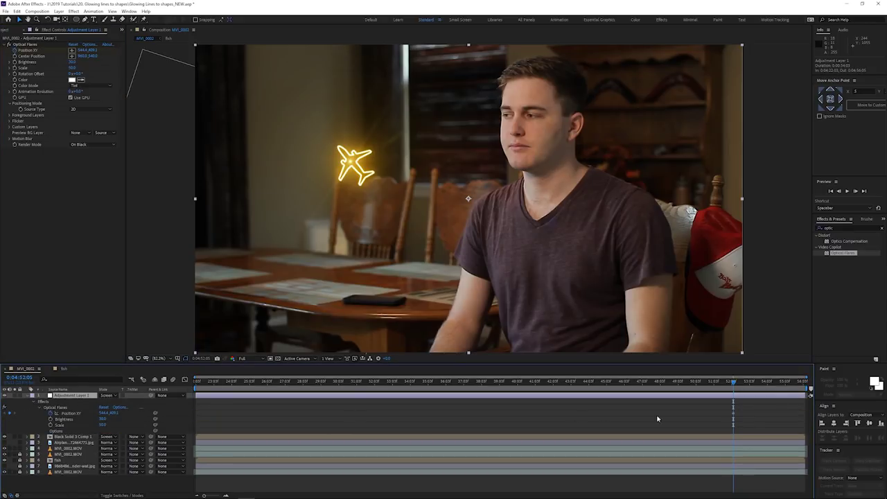
click(733, 413)
drag(732, 386, 726, 387)
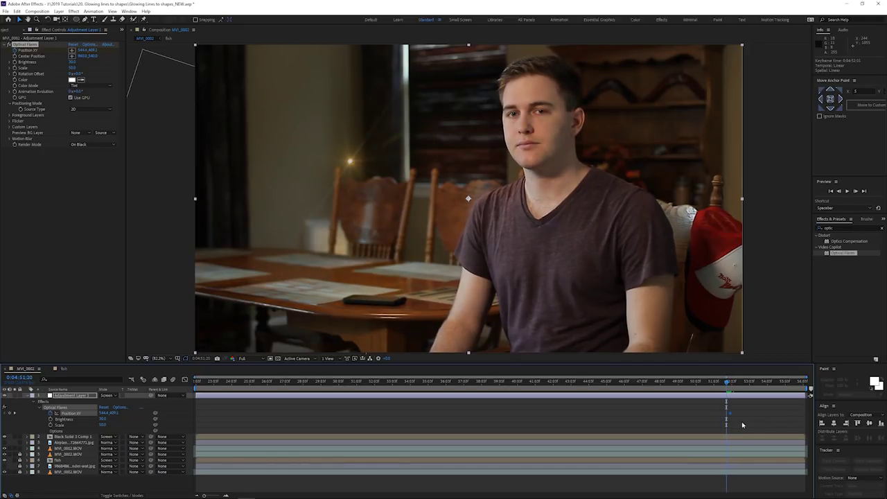
key(Page_Down)
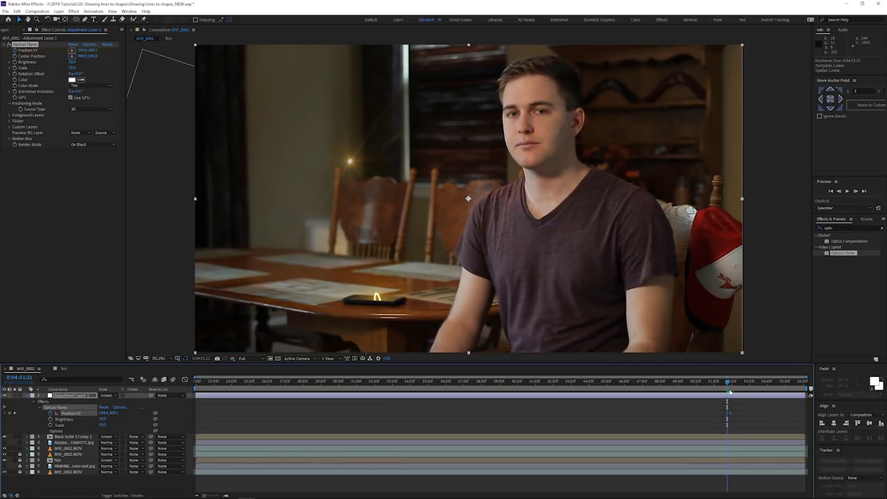
key(Page_Down)
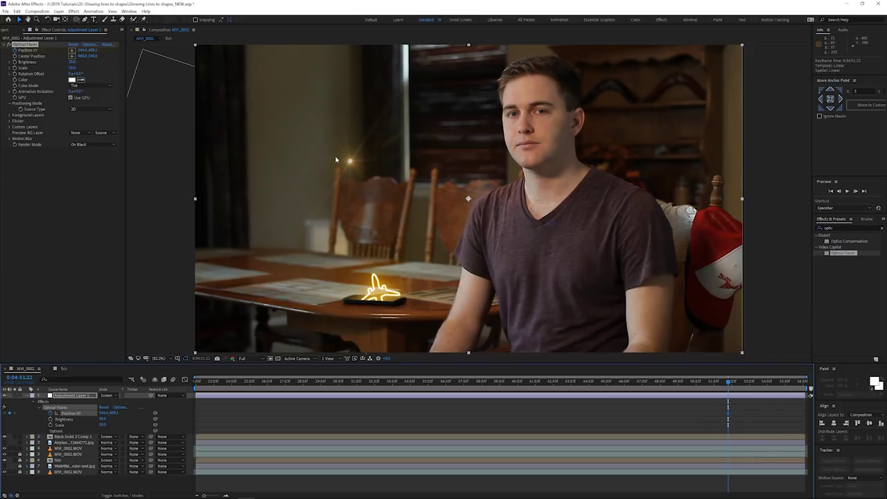
drag(350, 161, 380, 295)
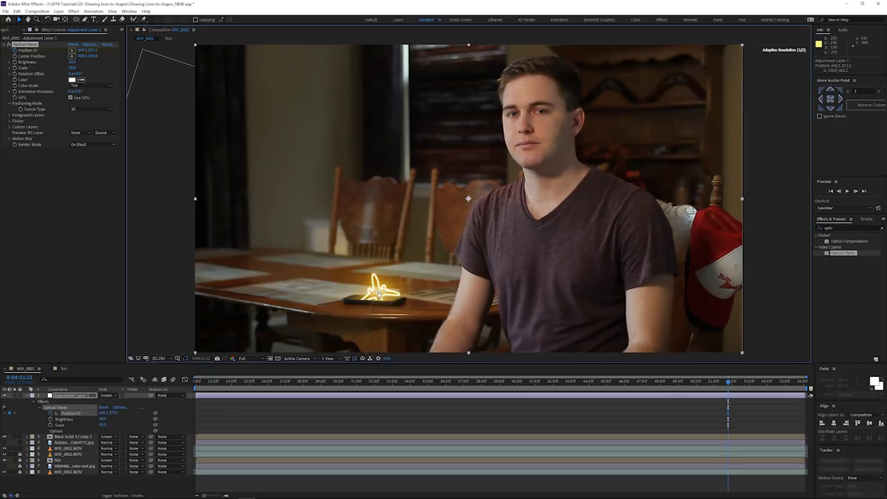
Keyframe the flare's Position XY every few frames to follow the airplane until it leaves the frame's upper-left edge at 0:04:52:17
click(730, 382)
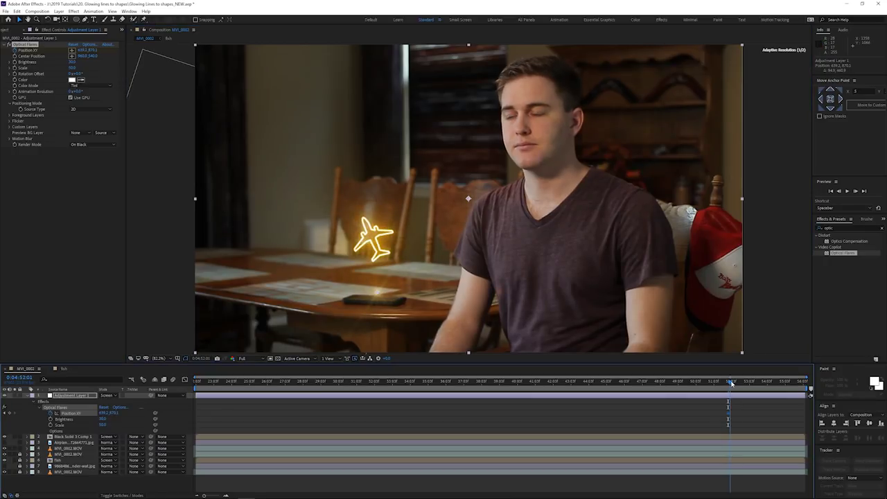
drag(731, 383, 732, 384)
drag(379, 295, 319, 115)
key(Page_Down)
key(Page_Down)
key(Page_Down)
key(Page_Down)
key(Page_Down)
key(Page_Down)
key(Page_Down)
key(Page_Down)
key(Page_Down)
key(Page_Down)
key(Page_Down)
key(Page_Down)
drag(319, 115, 218, 75)
key(Page_Down)
key(Page_Down)
key(Page_Down)
drag(218, 75, 149, 71)
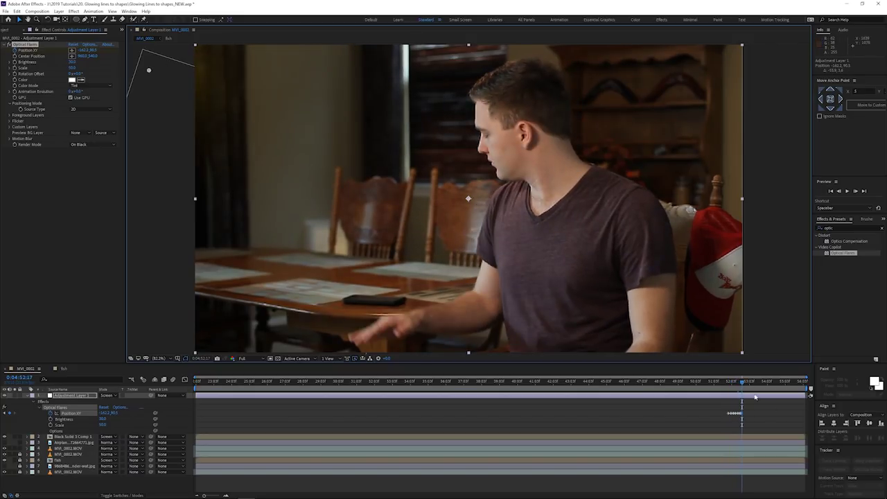
Keyframe the flare's Brightness at 30 at 0:04:51:22 and at 0 one frame earlier, so it switches on with the airplane
drag(744, 384, 731, 382)
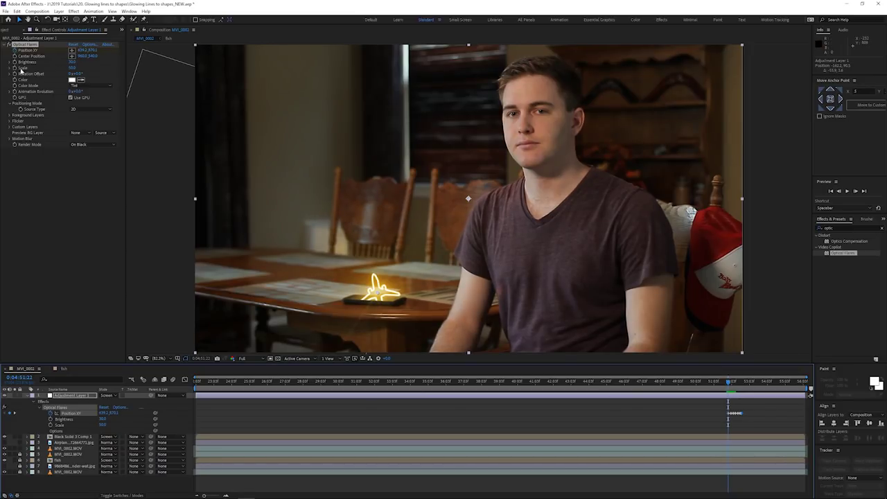
click(14, 63)
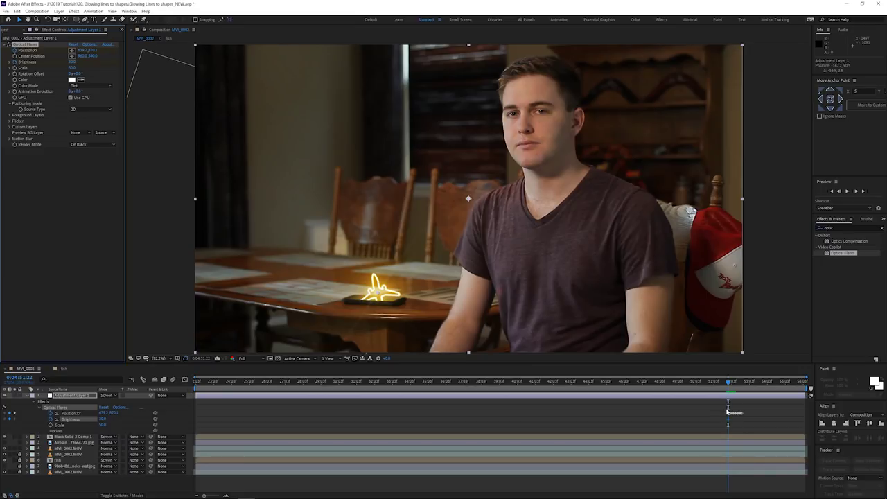
key(Page_Up)
click(103, 419)
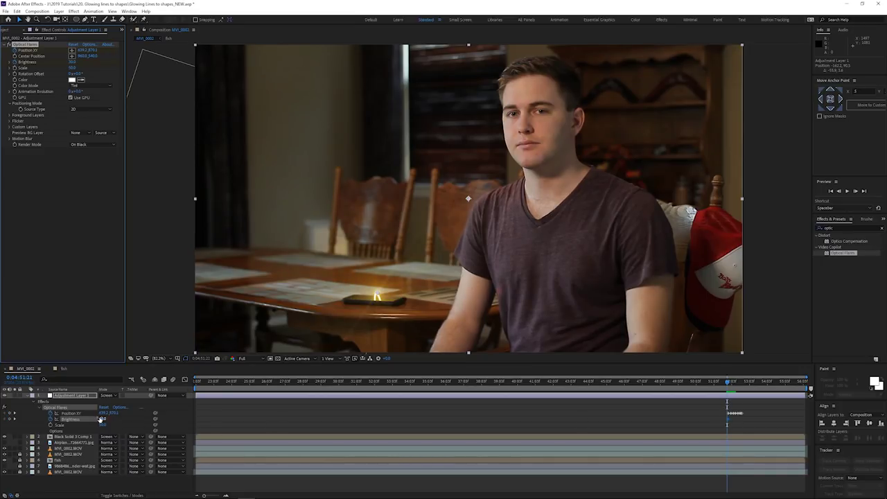
text(0)
key(Return)
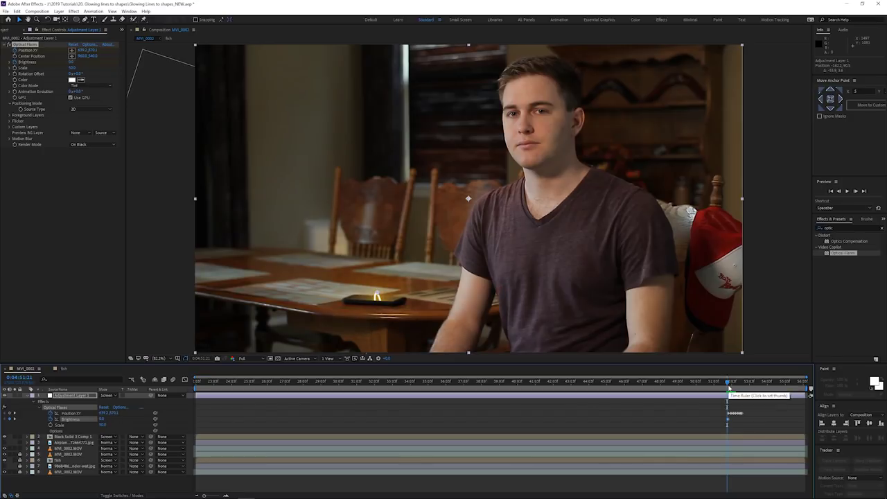
click(435, 416)
key(Page_Down)
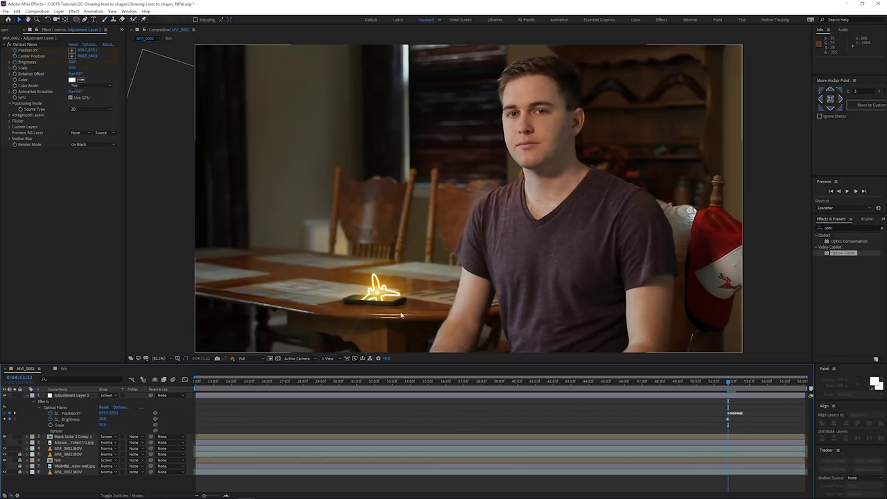
Keyframe the flare's Brightness as the airplane exits around 0:04:52:17, dropping it to 0, and preview the flight
key(space)
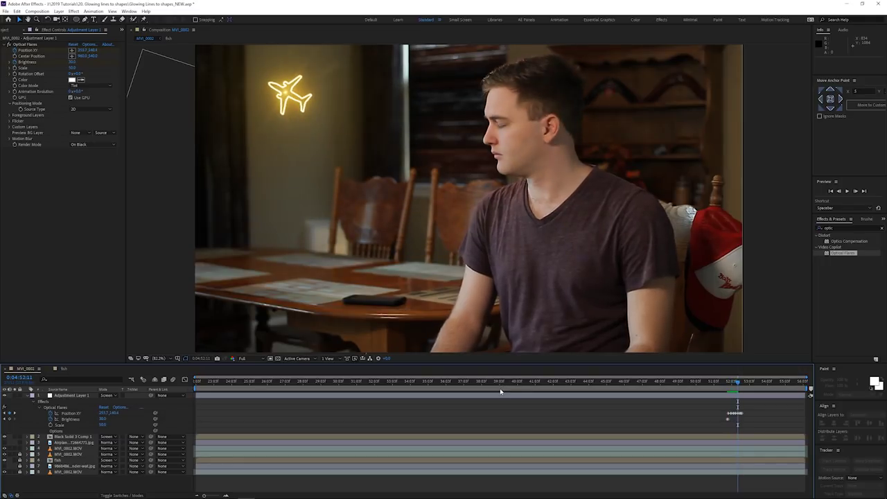
click(10, 420)
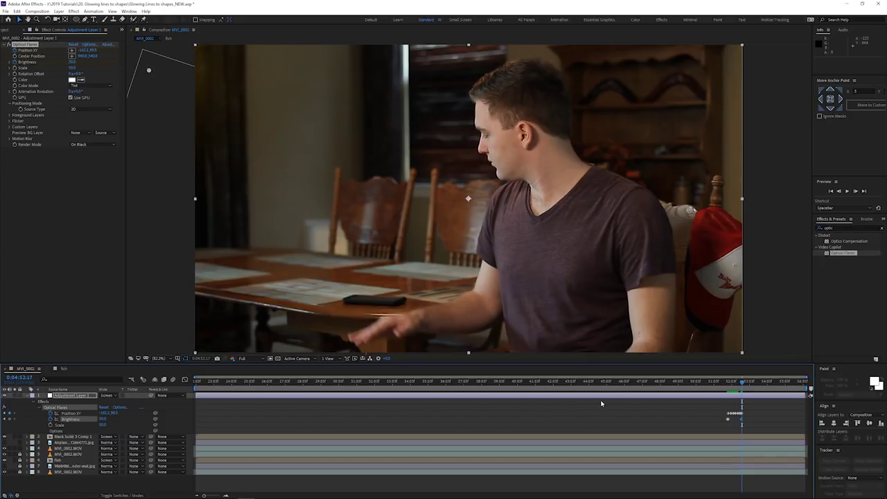
click(102, 419)
key(Return)
click(726, 382)
key(space)
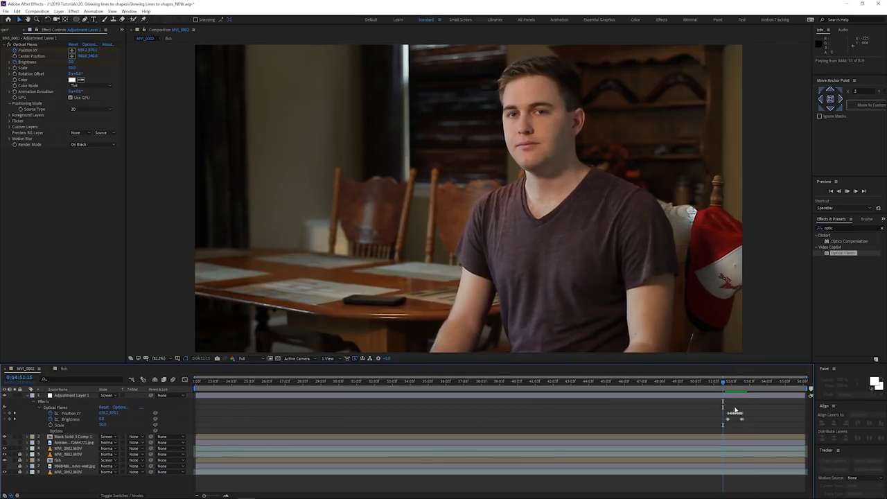
key(space)
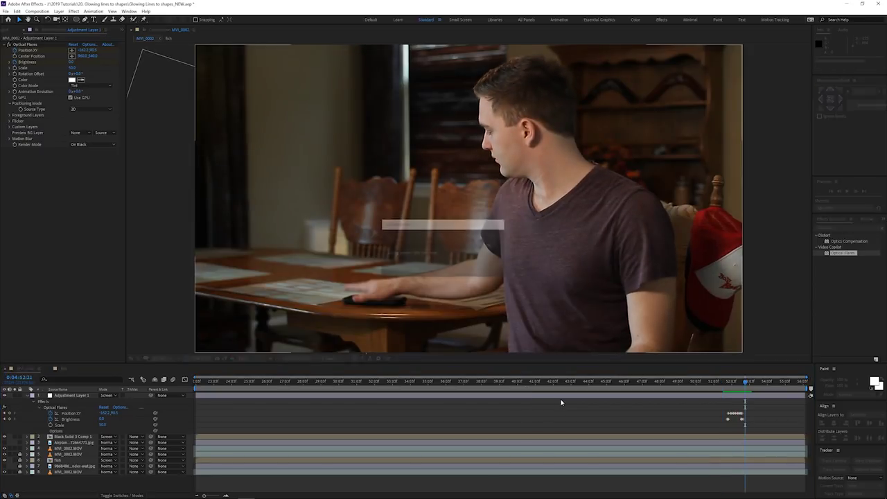